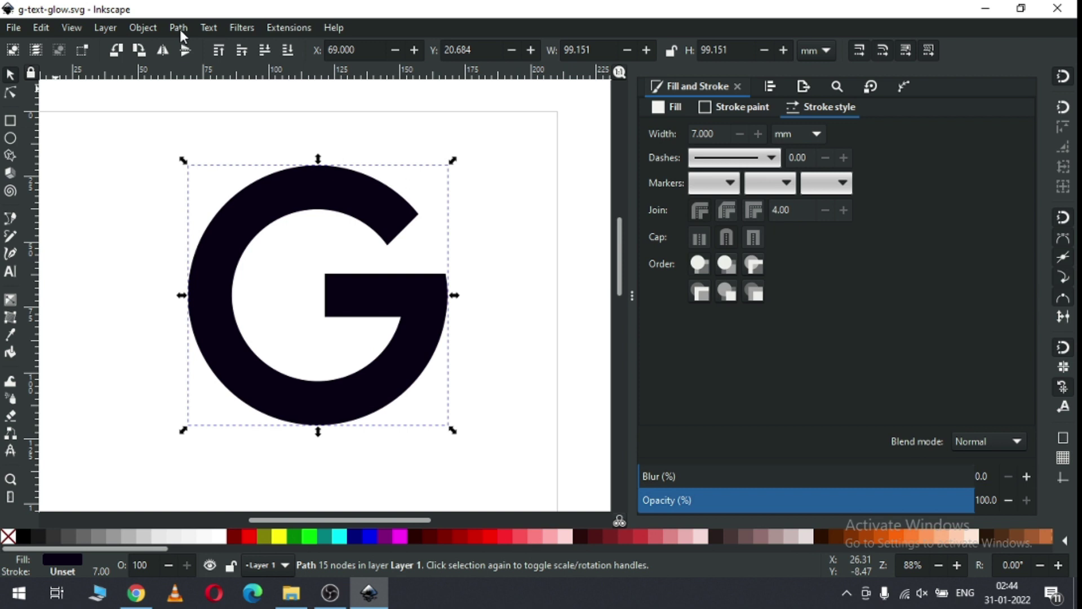
# - Convert the selected letter G to a path and ungroup it, leaving nothing selected
pyautogui.click(180, 28)
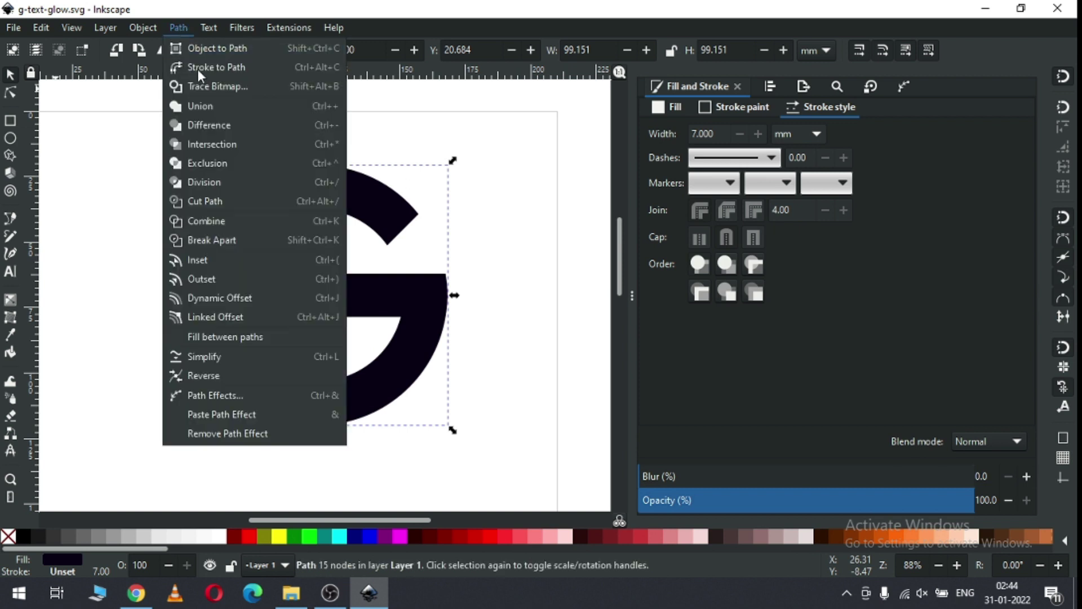
pyautogui.click(230, 51)
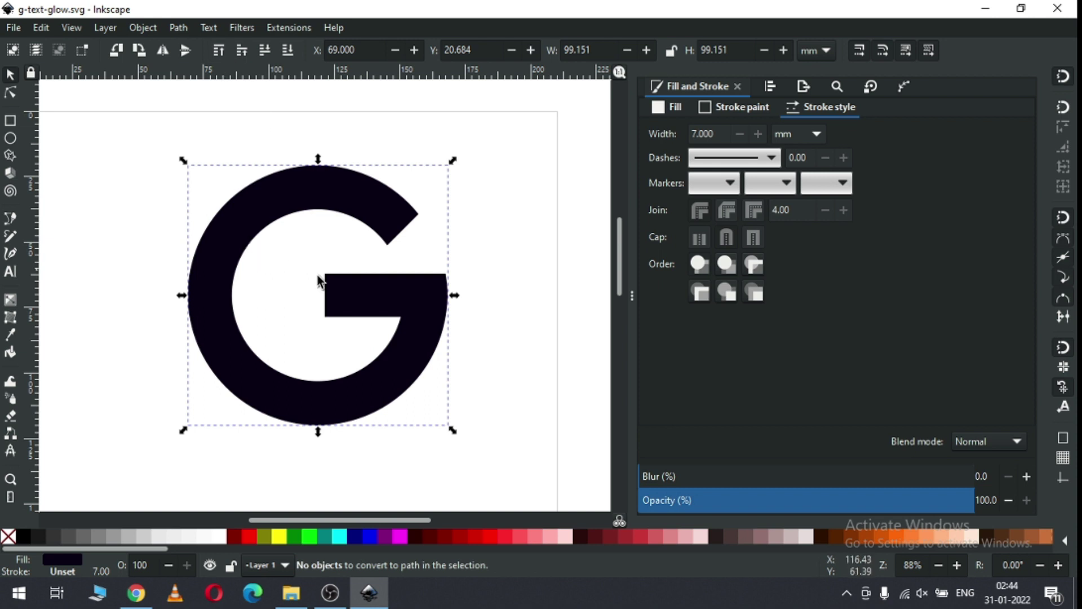
pyautogui.click(143, 28)
pyautogui.click(167, 184)
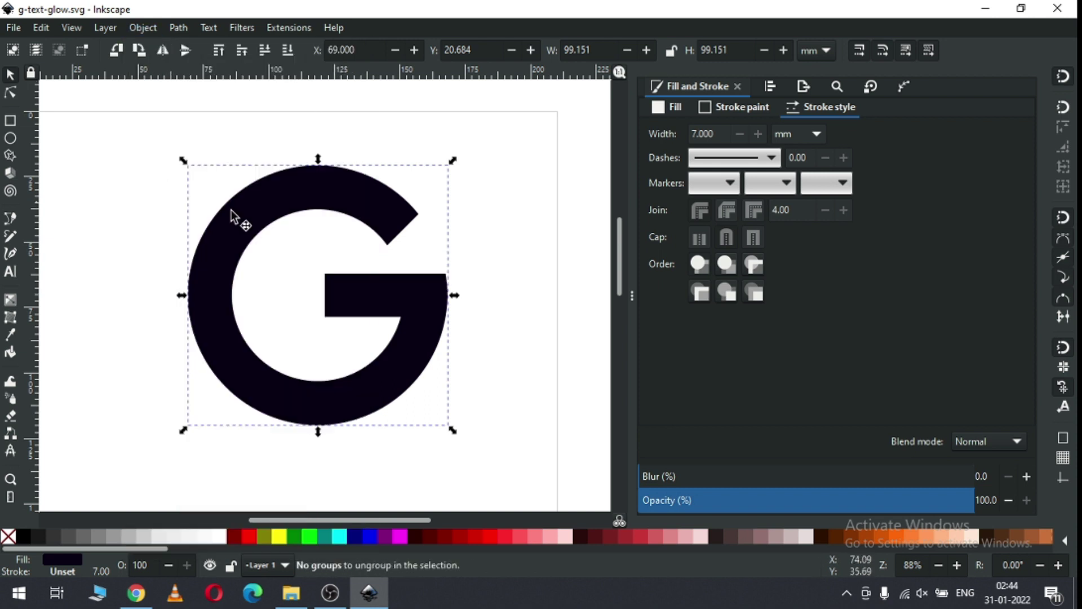
pyautogui.click(499, 340)
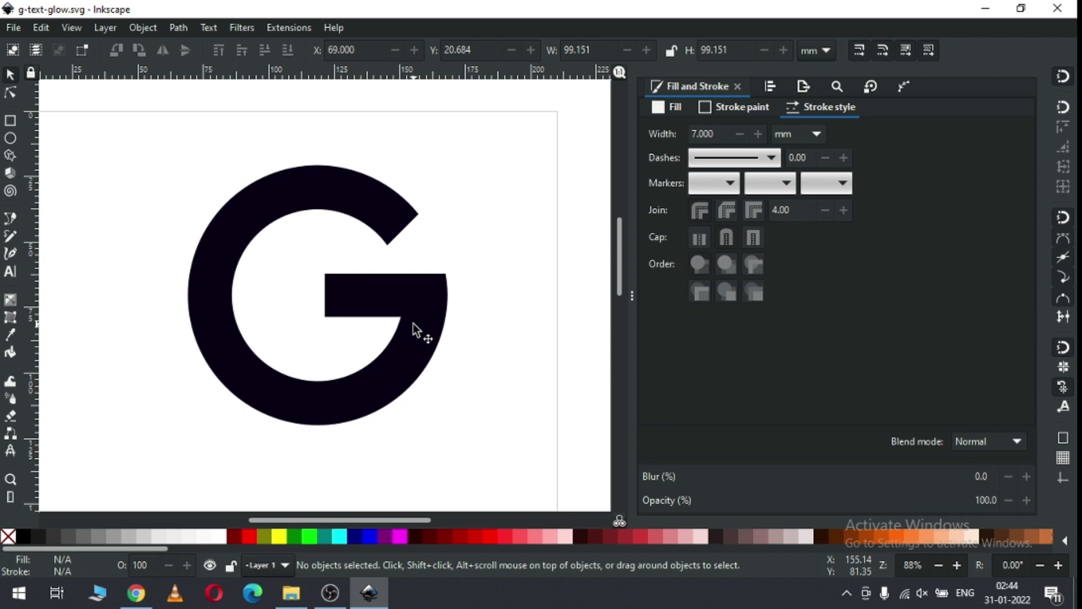
# - Give the letter G a flat-color green stroke
pyautogui.click(413, 323)
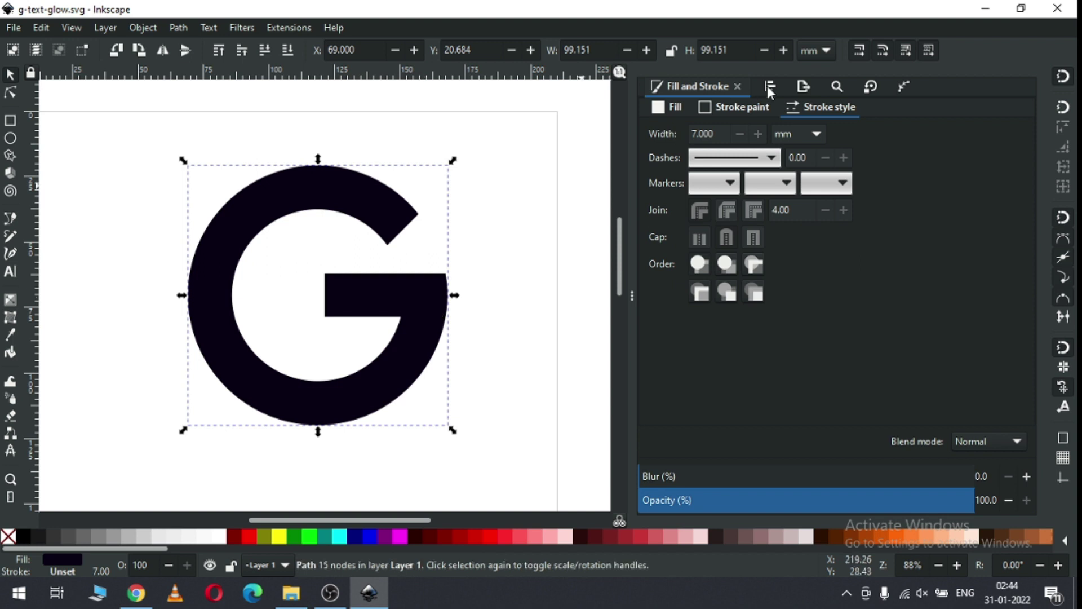
pyautogui.click(724, 110)
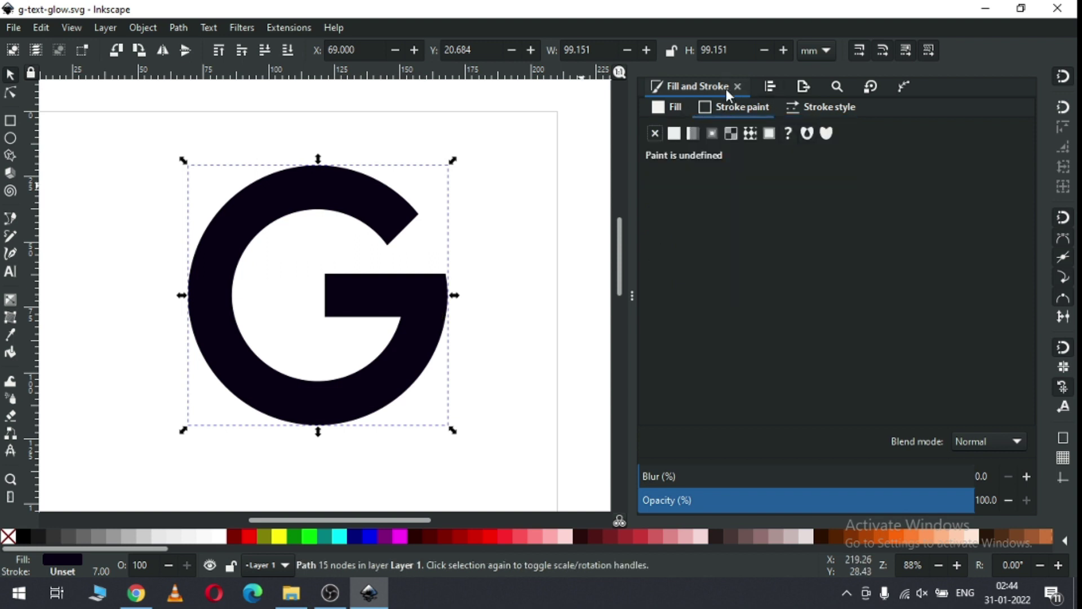
pyautogui.click(677, 111)
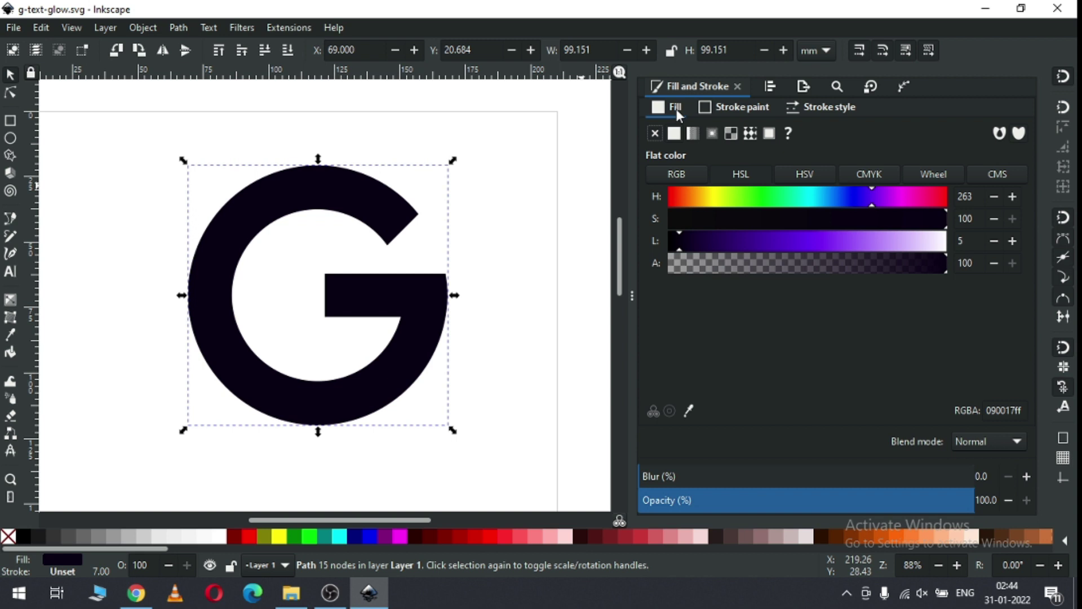
pyautogui.click(736, 110)
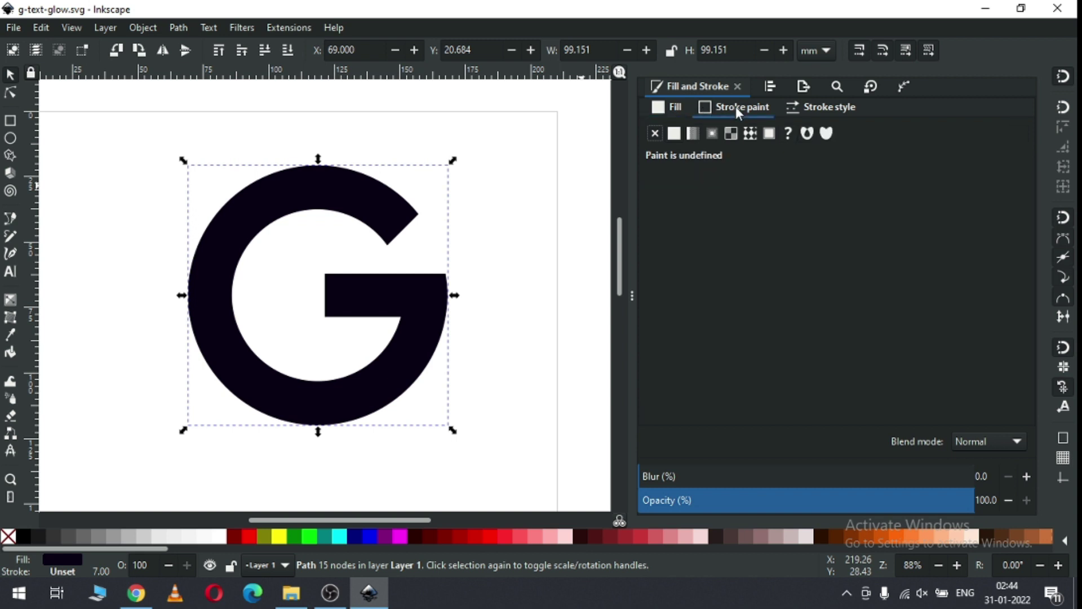
pyautogui.click(677, 133)
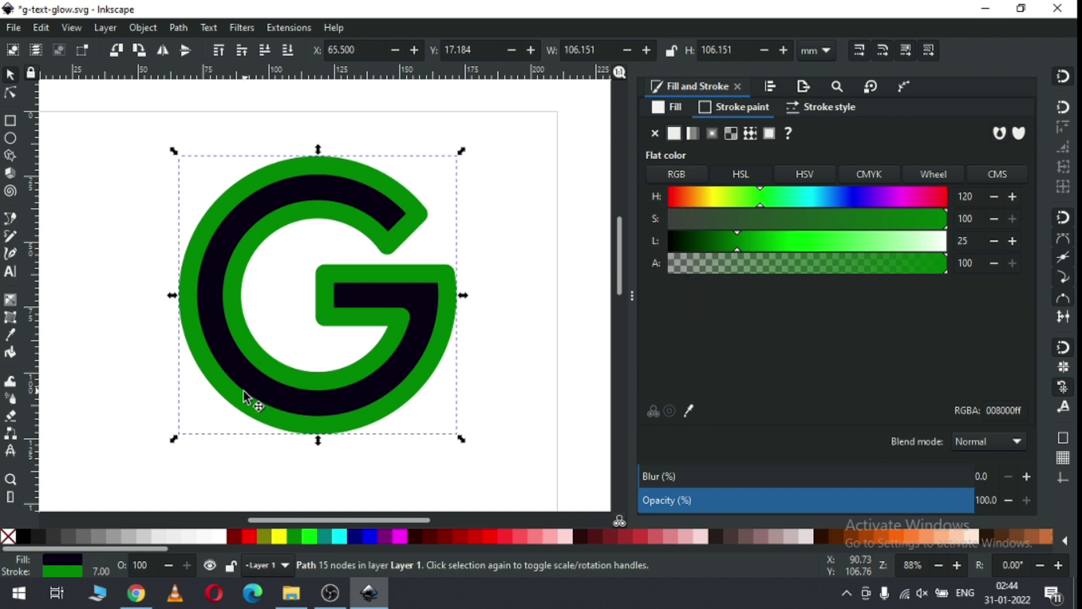
# - Duplicate the green-stroked G and remove the stroke from the duplicate
pyautogui.rightClick(437, 349)
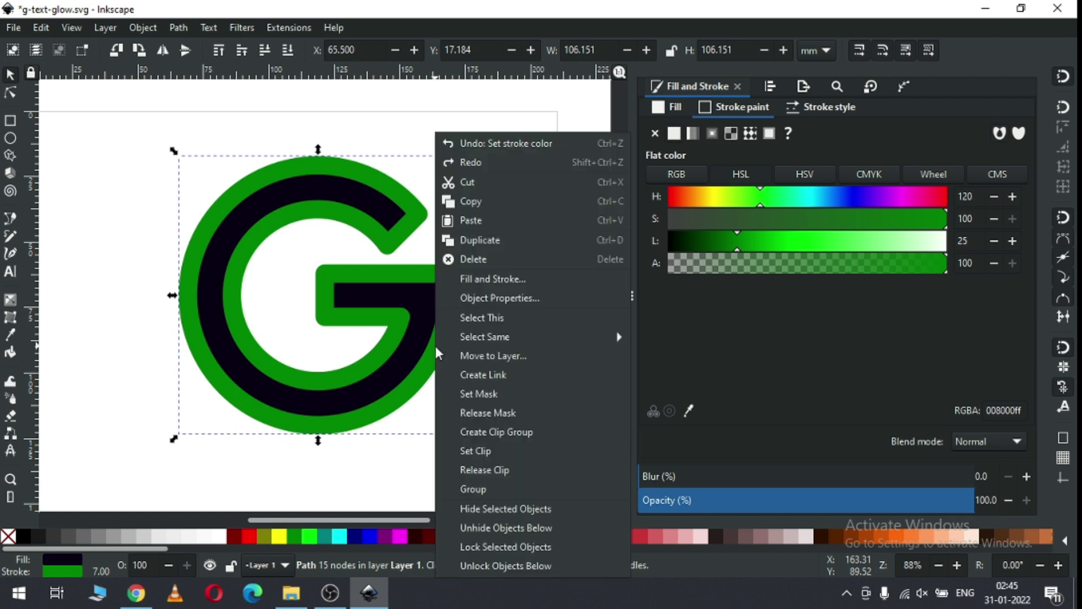
pyautogui.click(476, 241)
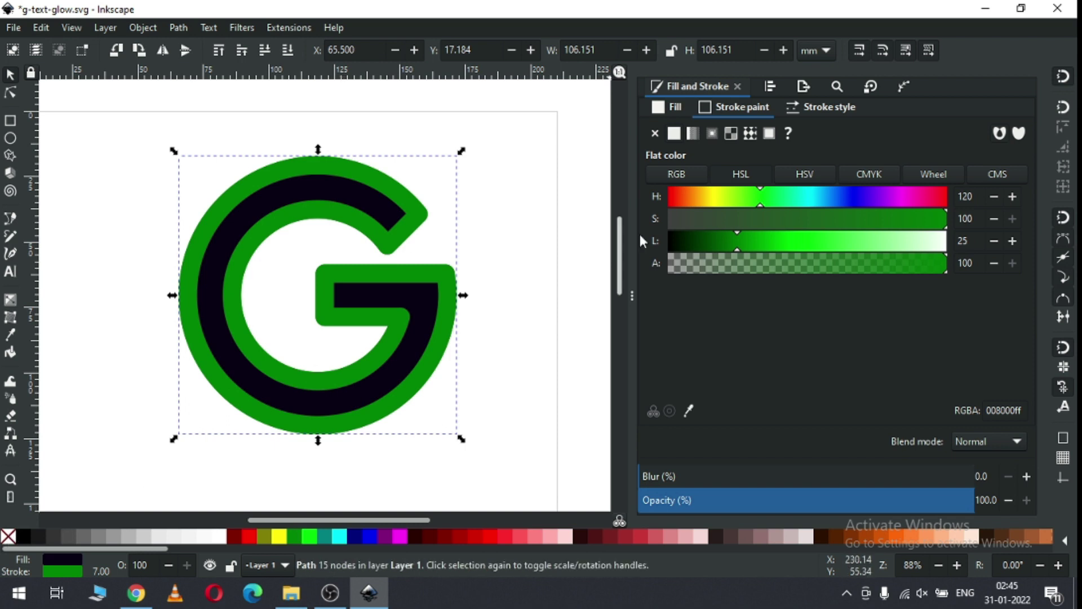
pyautogui.click(655, 133)
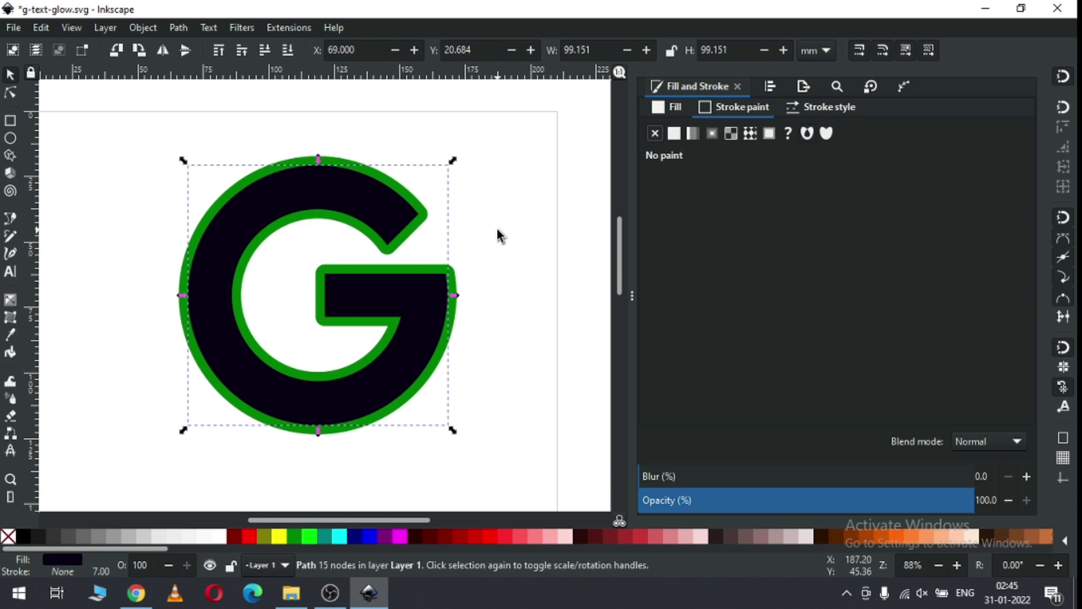
# - Move the green-stroked G horizontally about 46 mm to the right of the strokeless copy
pyautogui.click(443, 210)
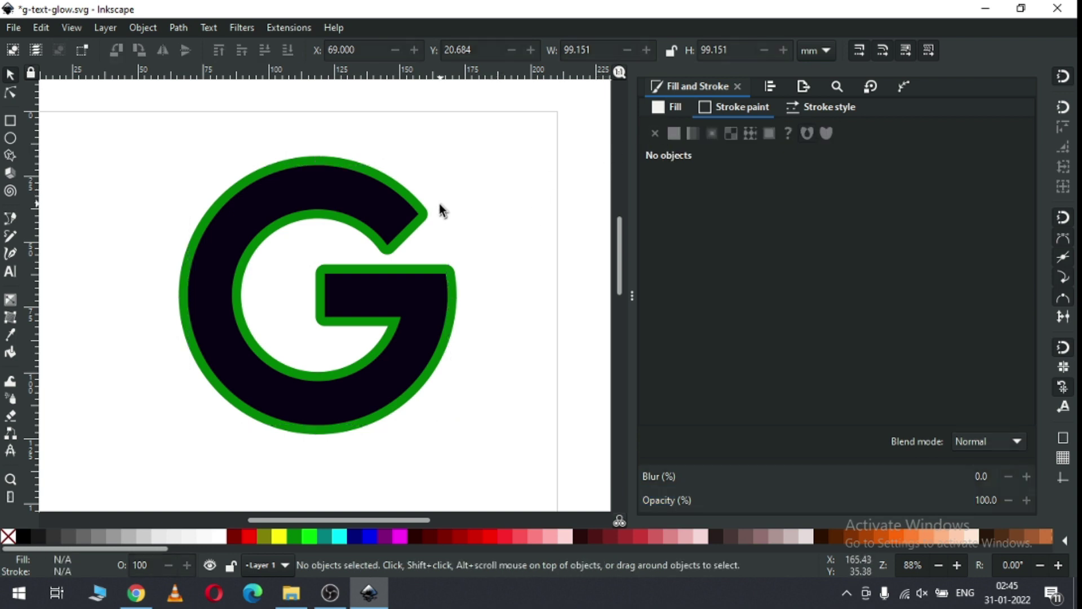
pyautogui.click(428, 220)
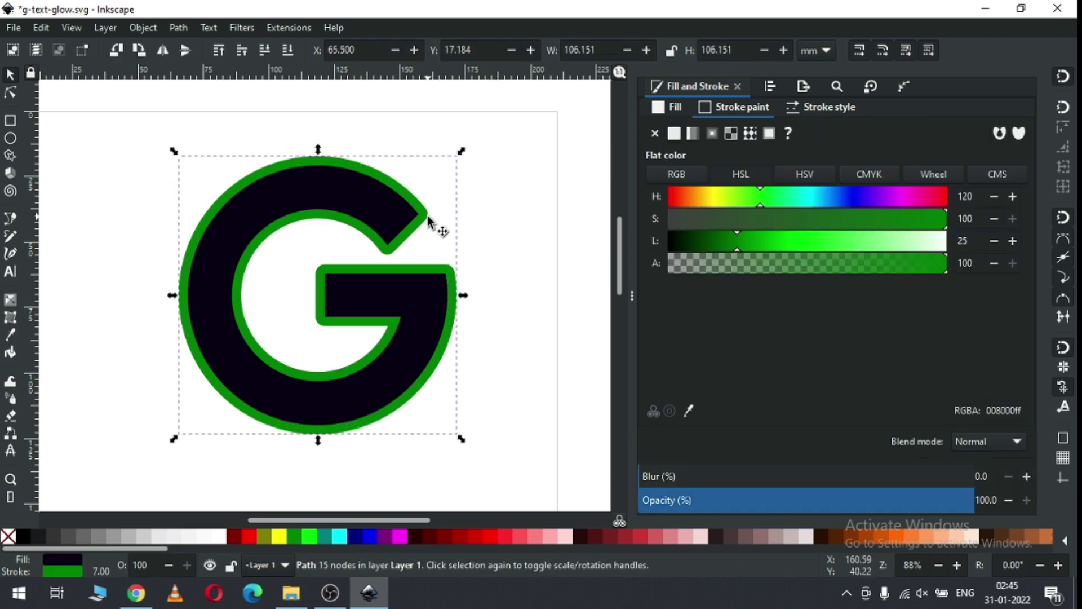
pyautogui.moveTo(427, 218); pyautogui.dragTo(551, 216)
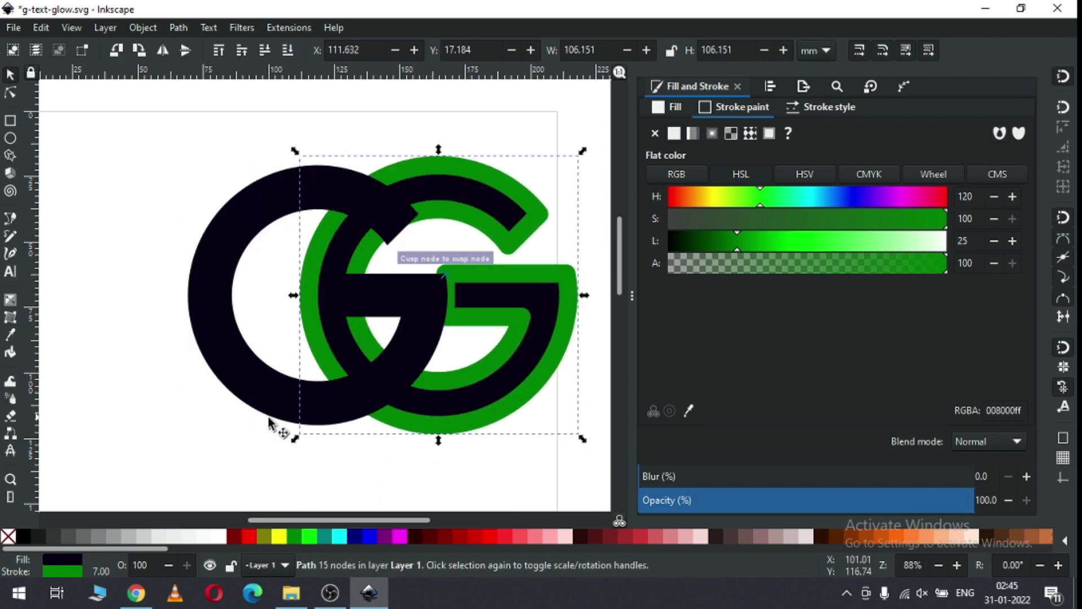
# - Fill the strokeless G with dark red and deselect it
pyautogui.click(239, 425)
pyautogui.click(297, 384)
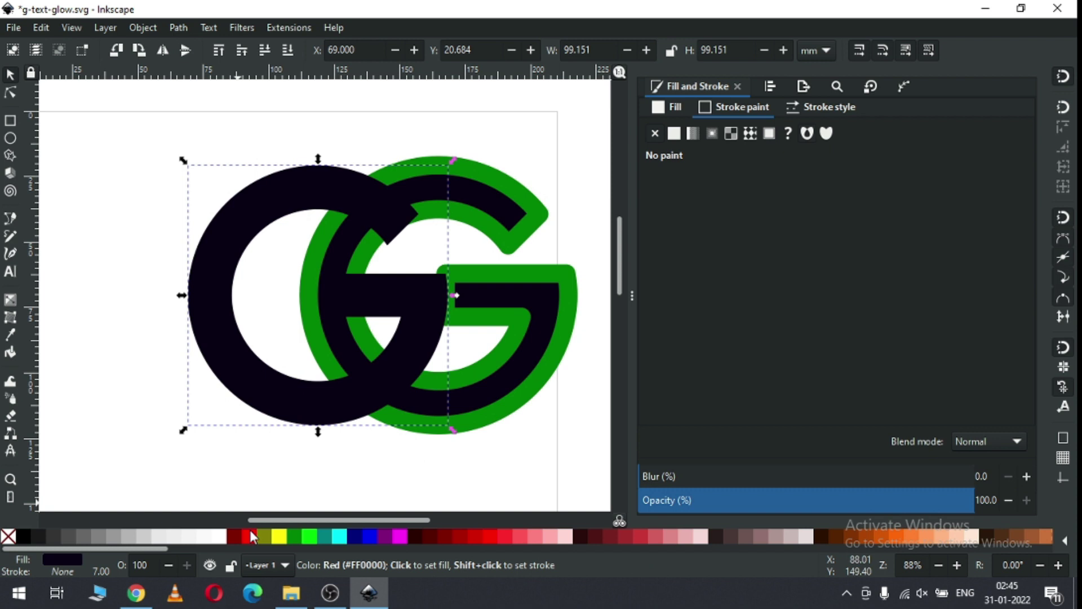
pyautogui.click(236, 534)
pyautogui.press('Escape')
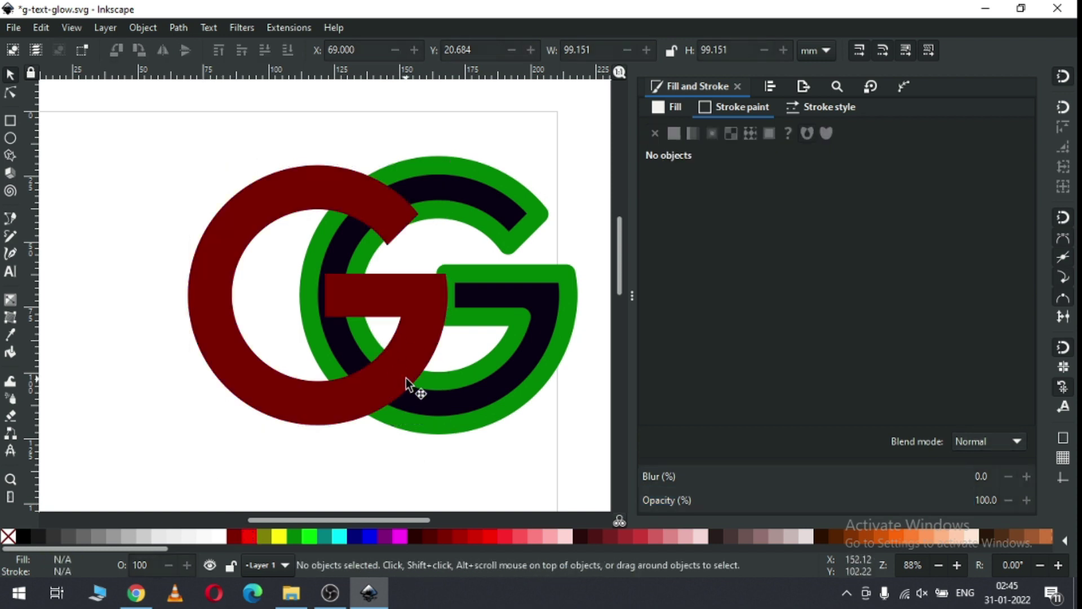
# - Center the dark red G horizontally on the green-stroked G and move both together about 33 mm left
pyautogui.click(398, 360)
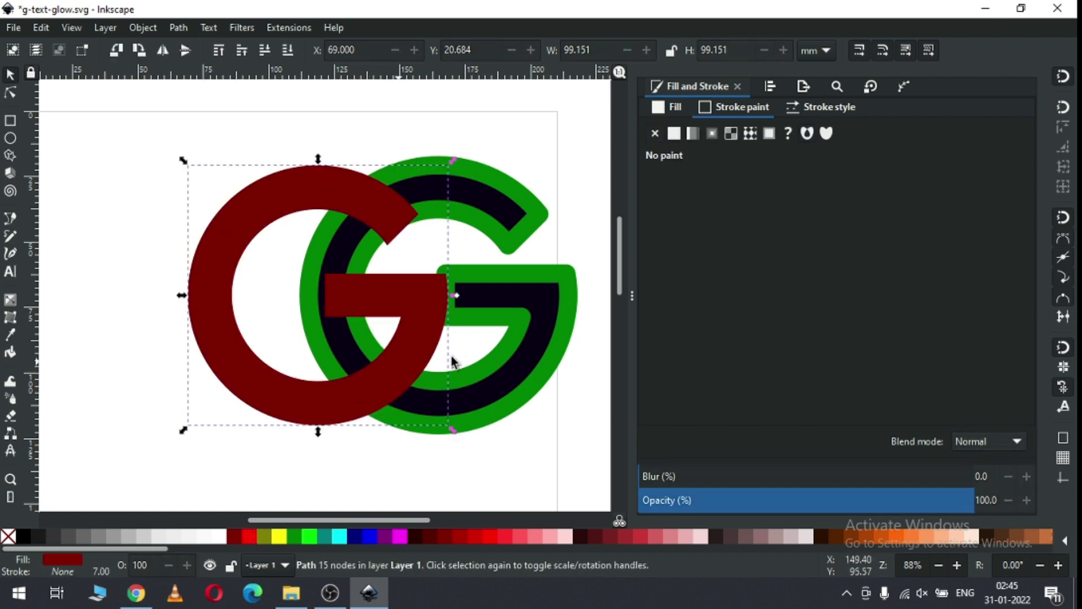
pyautogui.keyDown('shift'); pyautogui.click(561, 314); pyautogui.keyUp('shift')
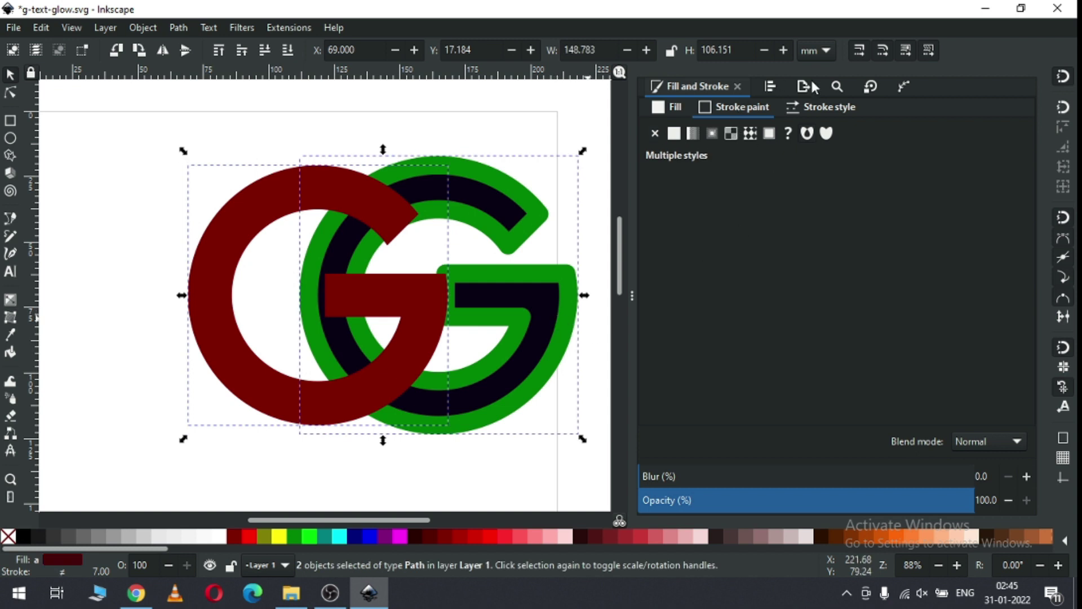
pyautogui.click(771, 87)
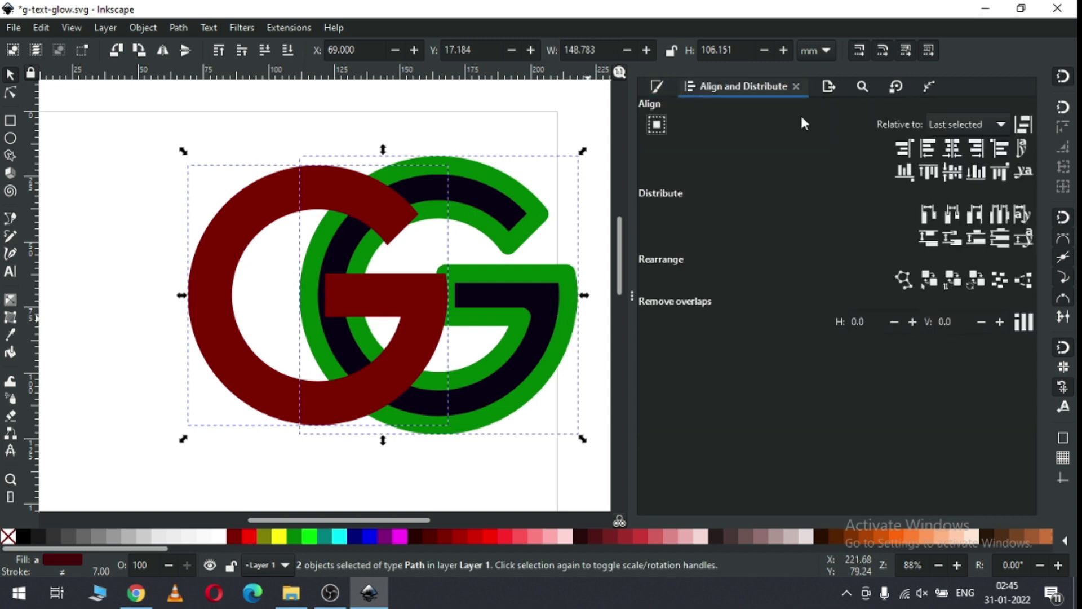
pyautogui.click(956, 150)
pyautogui.moveTo(499, 200); pyautogui.dragTo(432, 198)
pyautogui.click(495, 260)
# - Set the stroke width of the green-stroked G to 8 mm
pyautogui.click(489, 256)
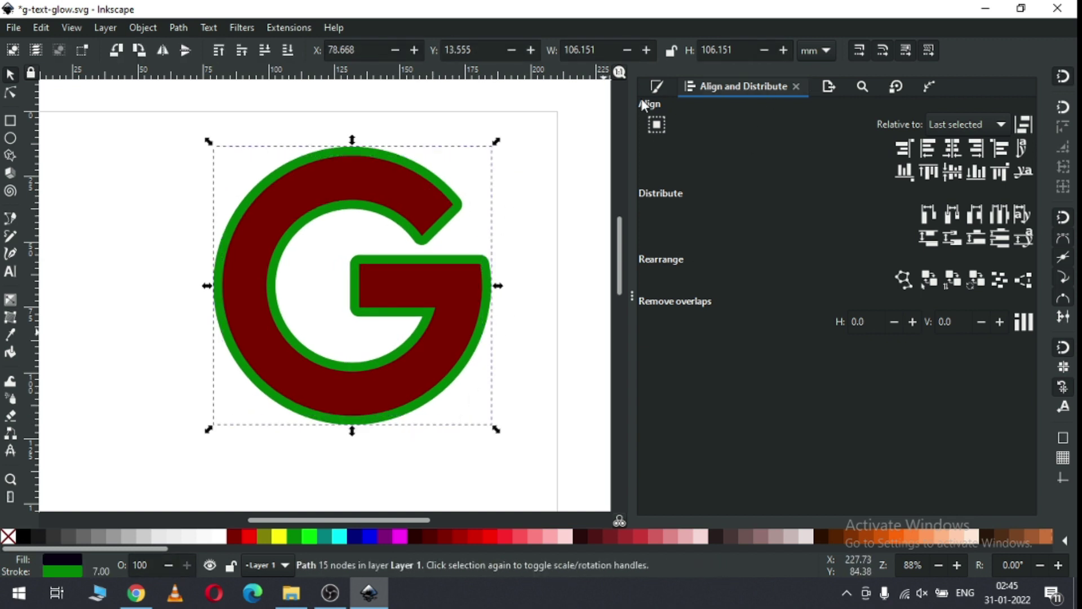
pyautogui.click(656, 86)
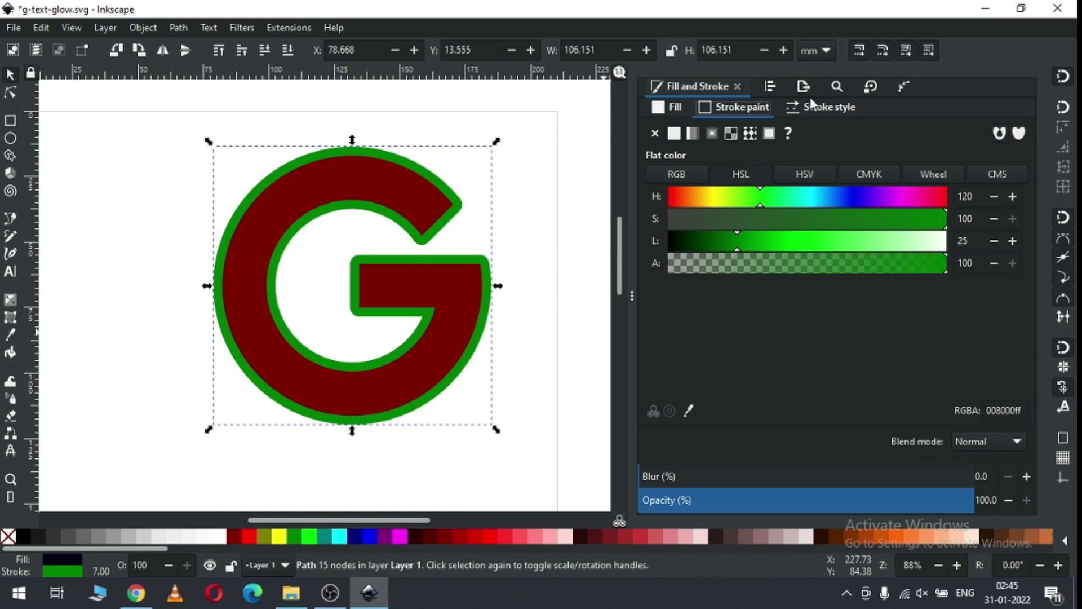
pyautogui.click(817, 111)
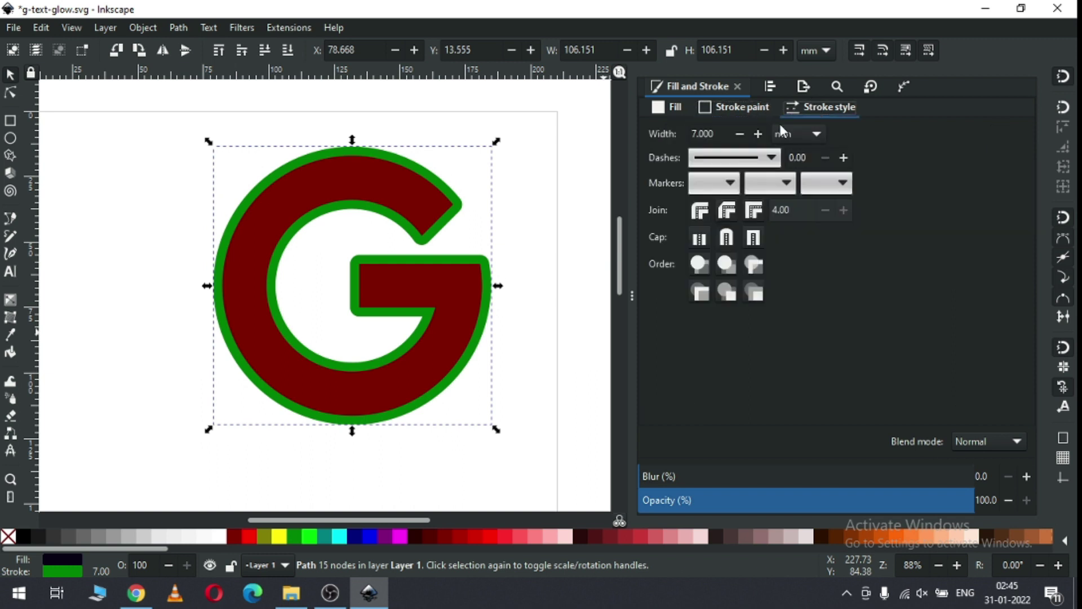
pyautogui.doubleClick(712, 135)
pyautogui.write('8')
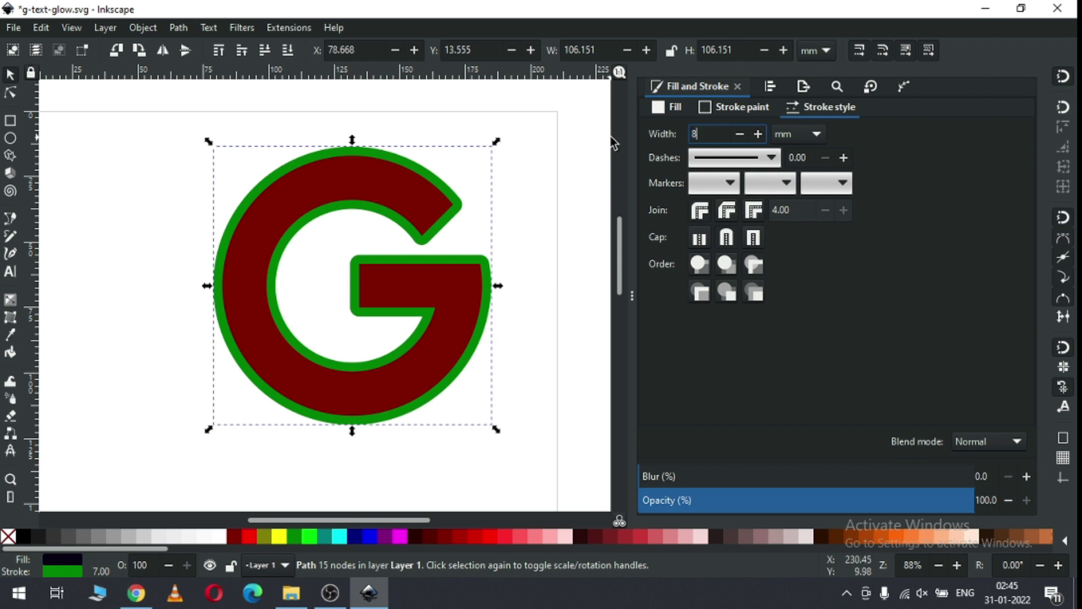
pyautogui.press('Return')
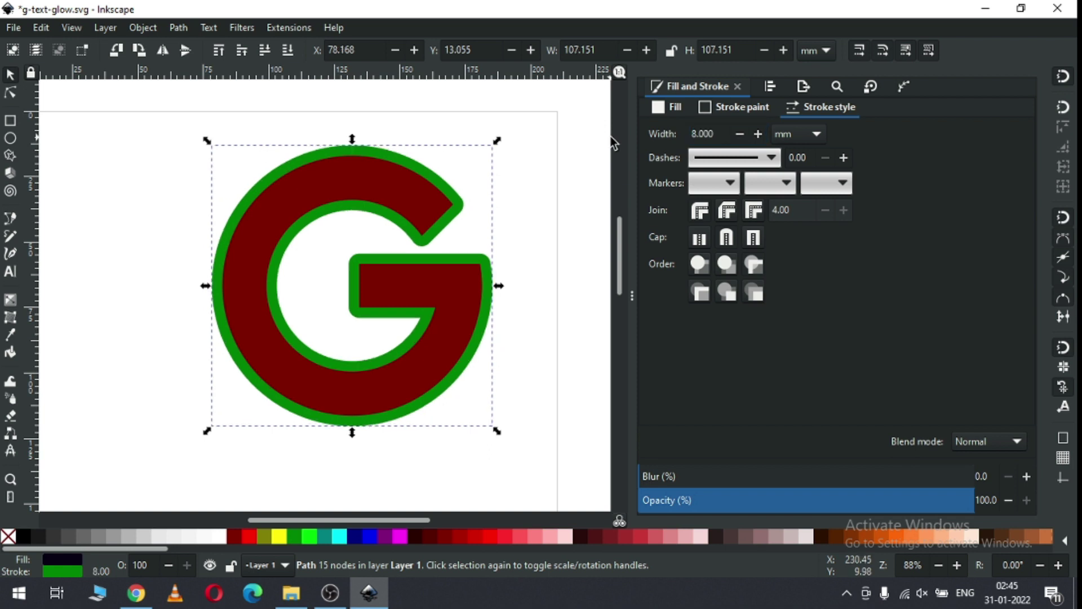
pyautogui.click(536, 207)
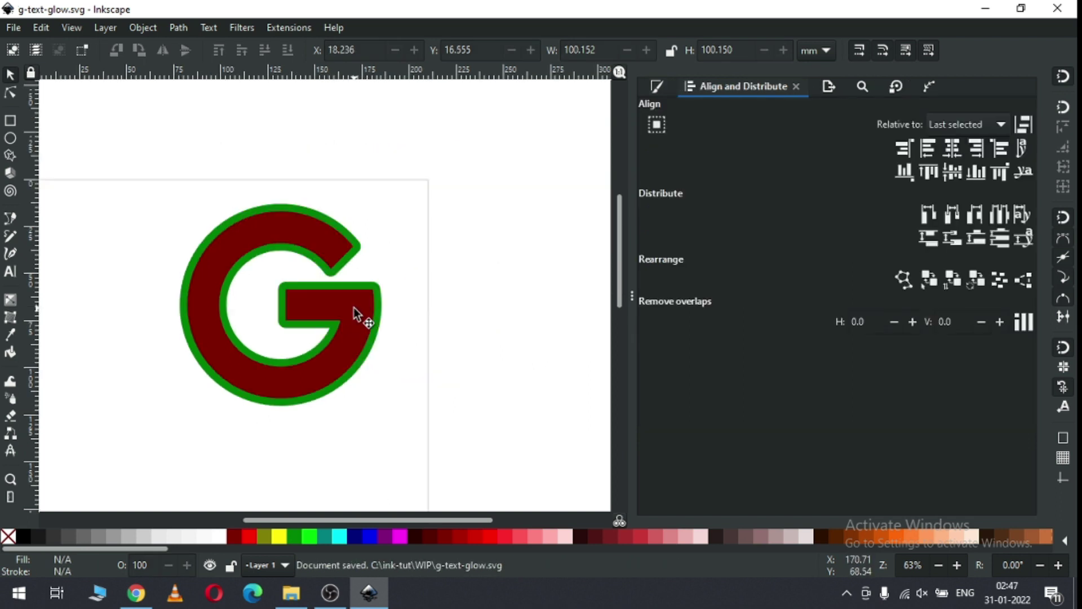
# - Duplicate the dark red G and move the copy about 99 mm to the right
pyautogui.click(354, 308)
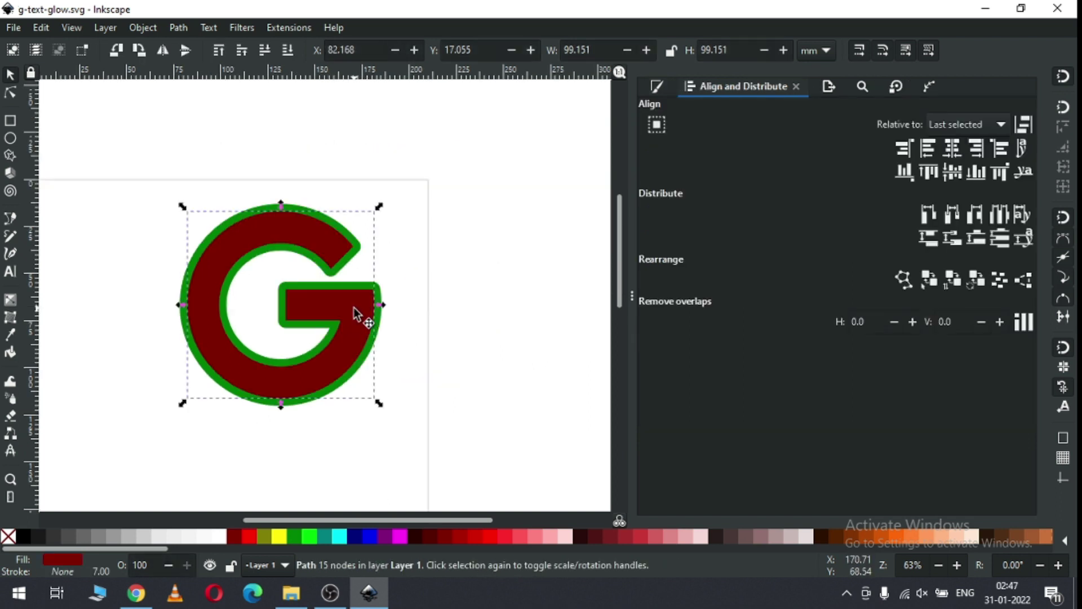
pyautogui.rightClick(353, 306)
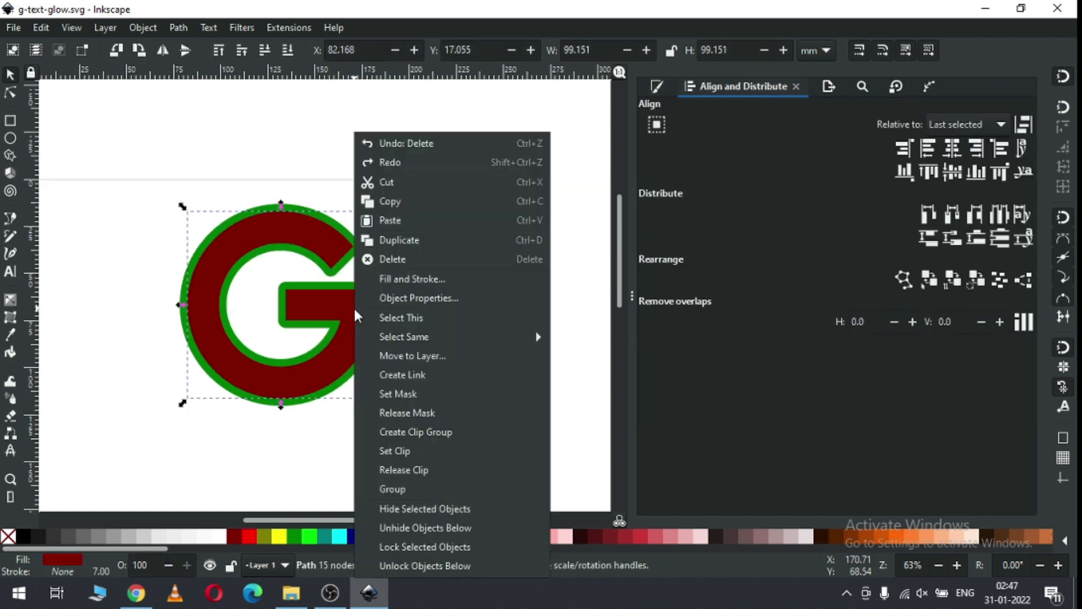
pyautogui.click(413, 244)
pyautogui.moveTo(449, 319); pyautogui.dragTo(529, 312)
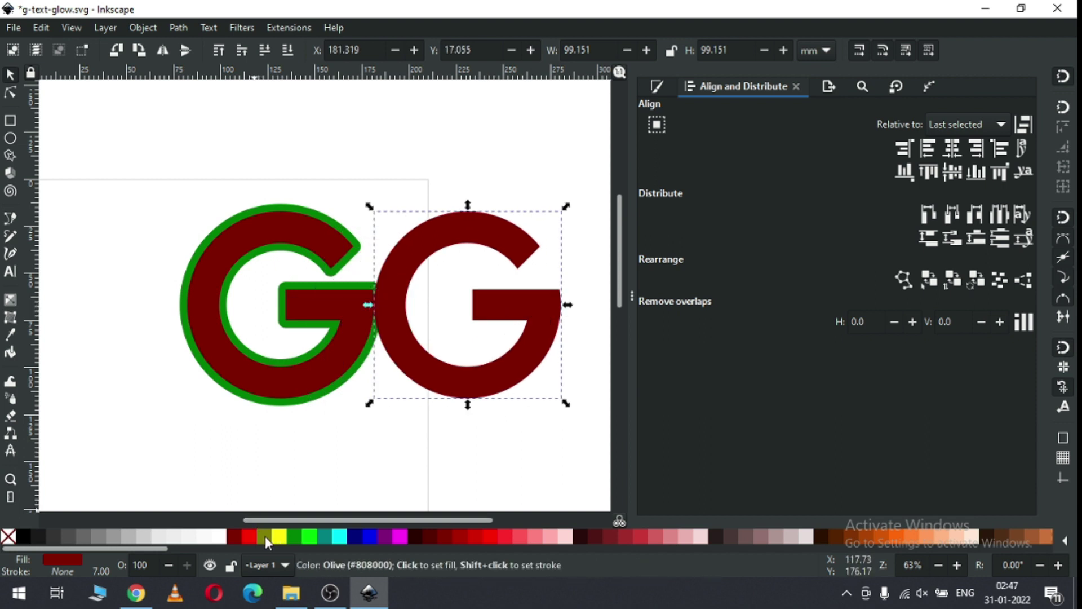
# - Give the duplicated dark red G a cyan stroke 2 mm wide
pyautogui.keyDown('shift'); pyautogui.click(339, 534); pyautogui.keyUp('shift')
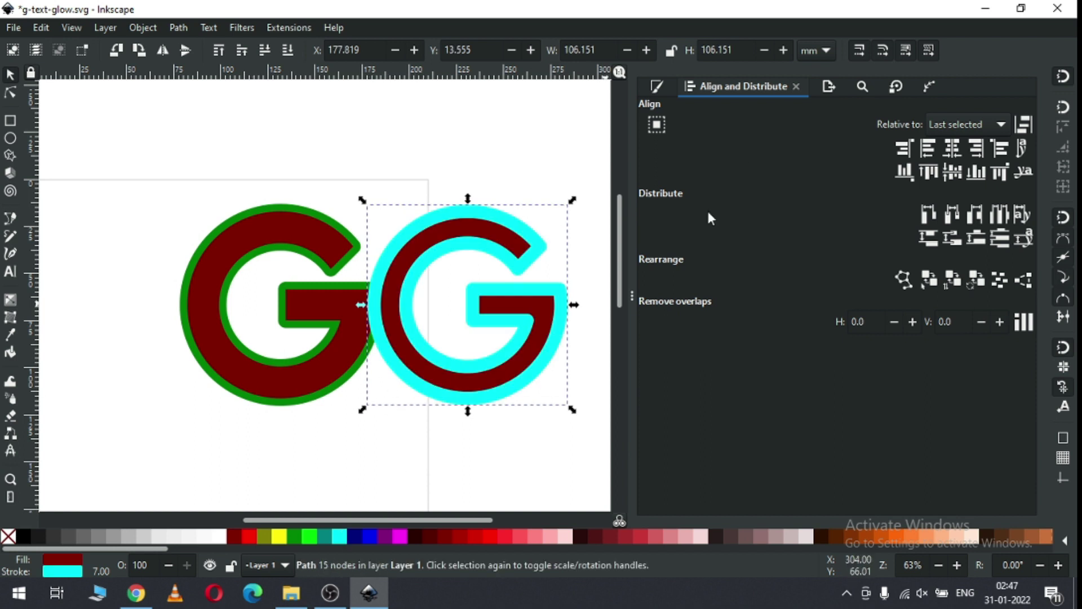
pyautogui.click(659, 85)
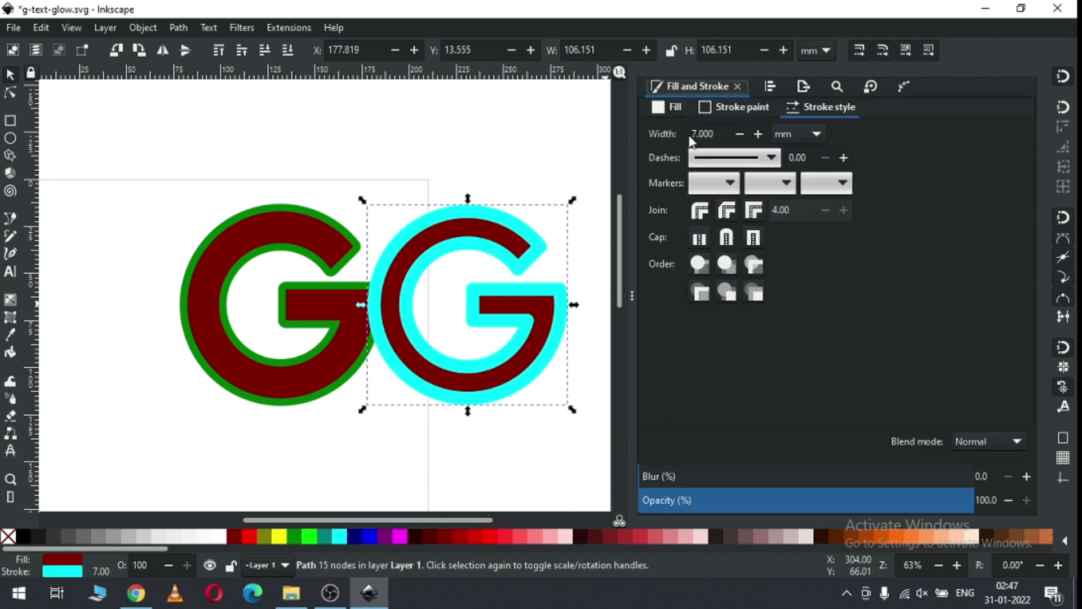
pyautogui.click(718, 134)
pyautogui.write('2')
pyautogui.press('Return')
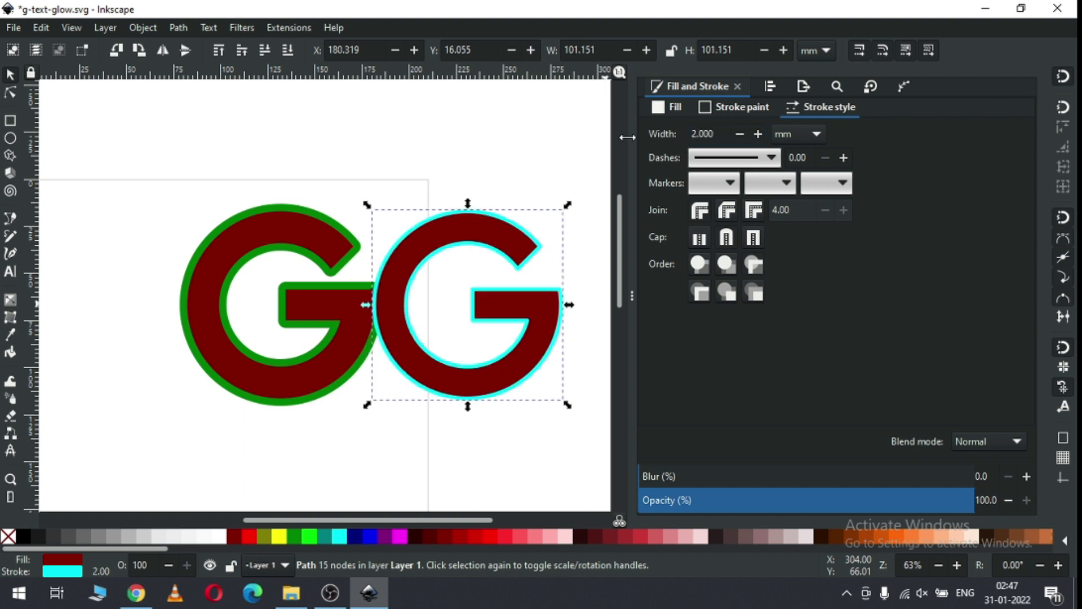
# - Set the cyan stroke's width to 1 mm and remove the duplicated G's fill, leaving only its outline
pyautogui.click(718, 135)
pyautogui.write('1')
pyautogui.press('Return')
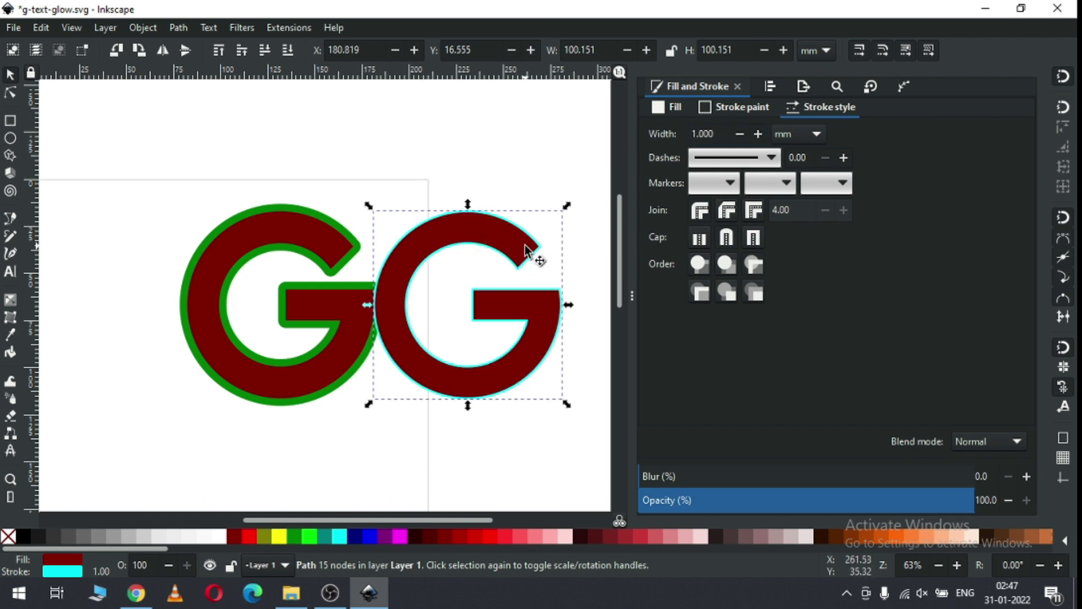
pyautogui.click(8, 536)
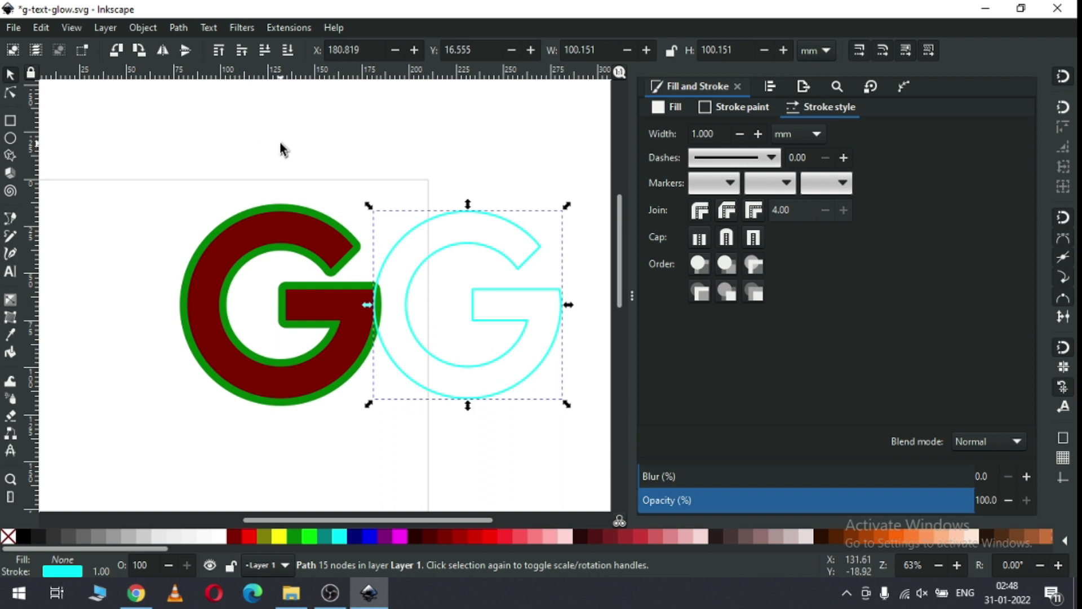
pyautogui.click(369, 169)
# - Break the cyan outline at two nodes: the upper arm's inner corner and the crossbar's upper inner corner
pyautogui.press('z')
pyautogui.moveTo(563, 223); pyautogui.dragTo(450, 344)
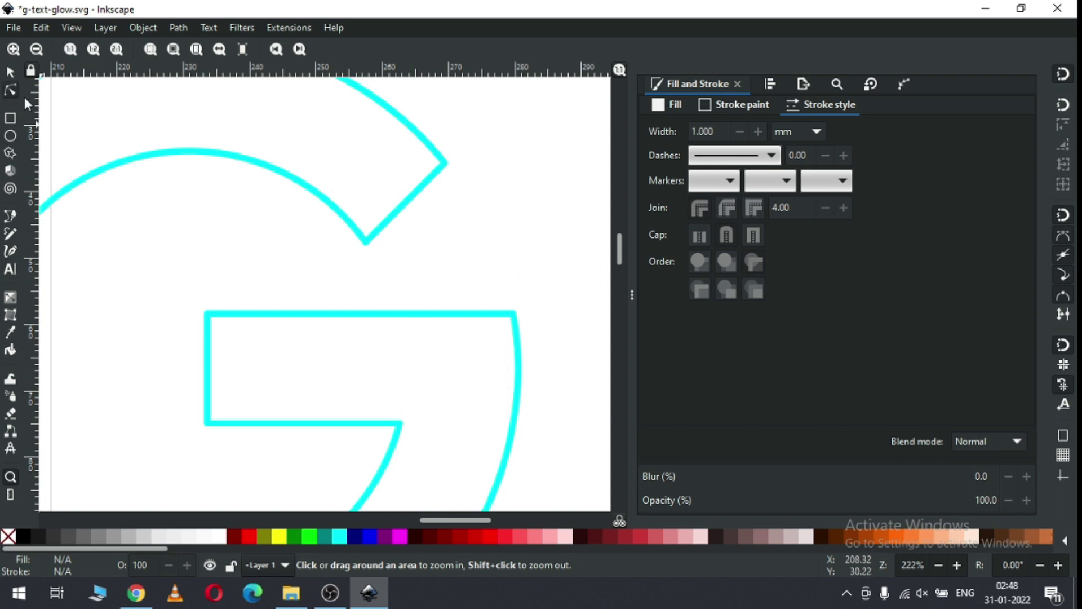
pyautogui.click(11, 91)
pyautogui.click(372, 227)
pyautogui.moveTo(370, 218); pyautogui.dragTo(330, 286)
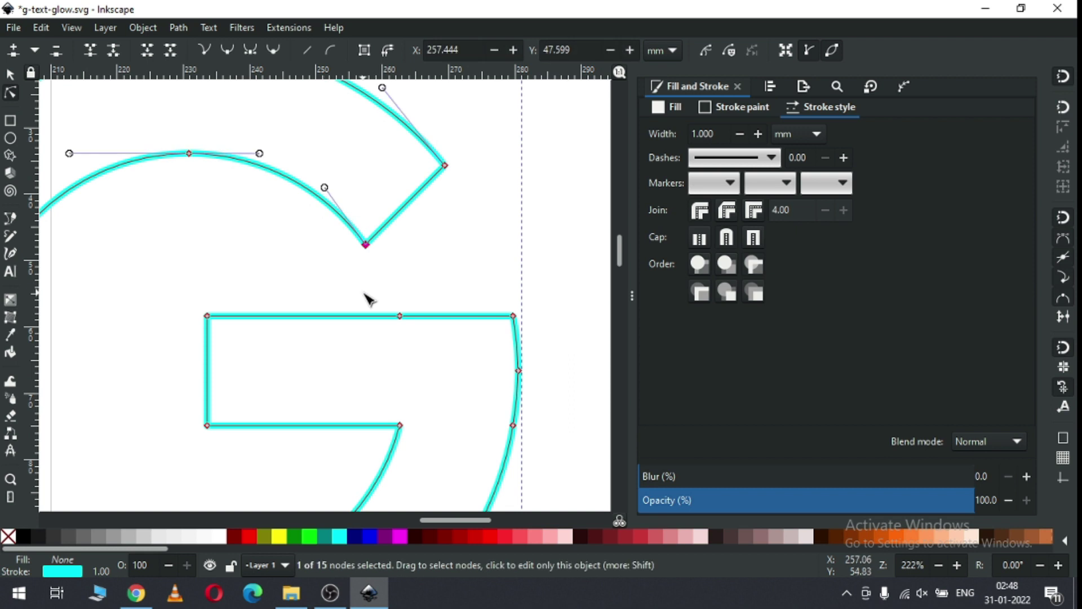
pyautogui.press('-')
pyautogui.press('-')
pyautogui.press('-')
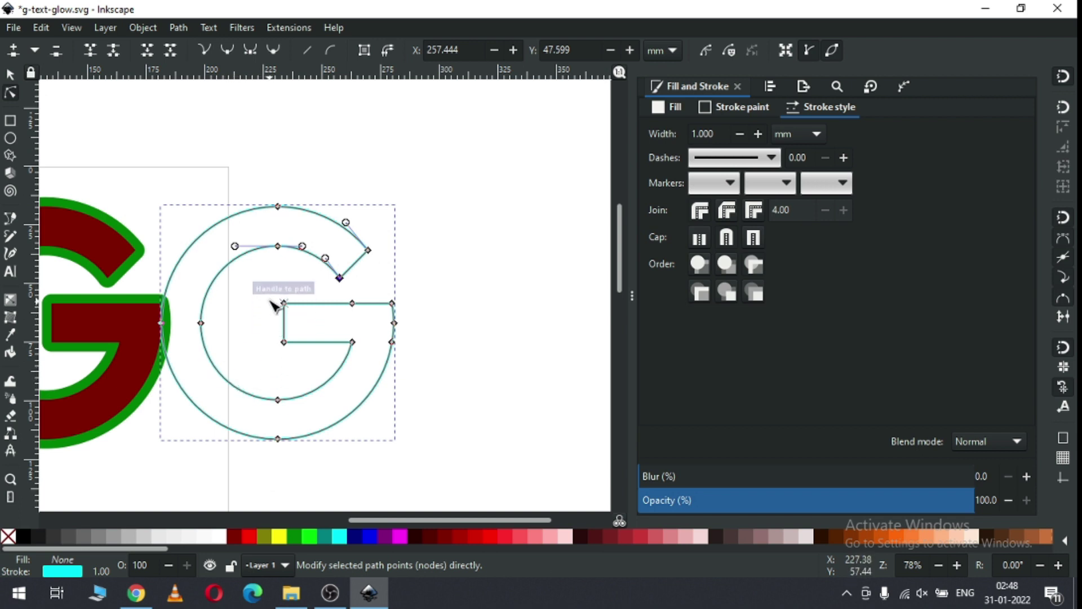
pyautogui.moveTo(271, 288); pyautogui.dragTo(290, 314)
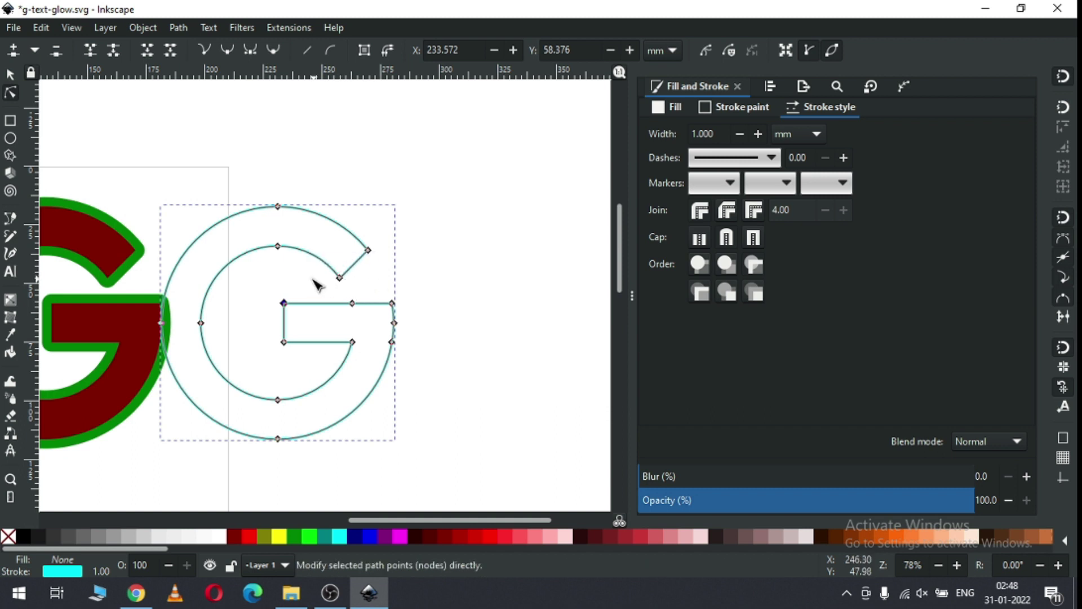
pyautogui.moveTo(269, 269); pyautogui.dragTo(344, 314)
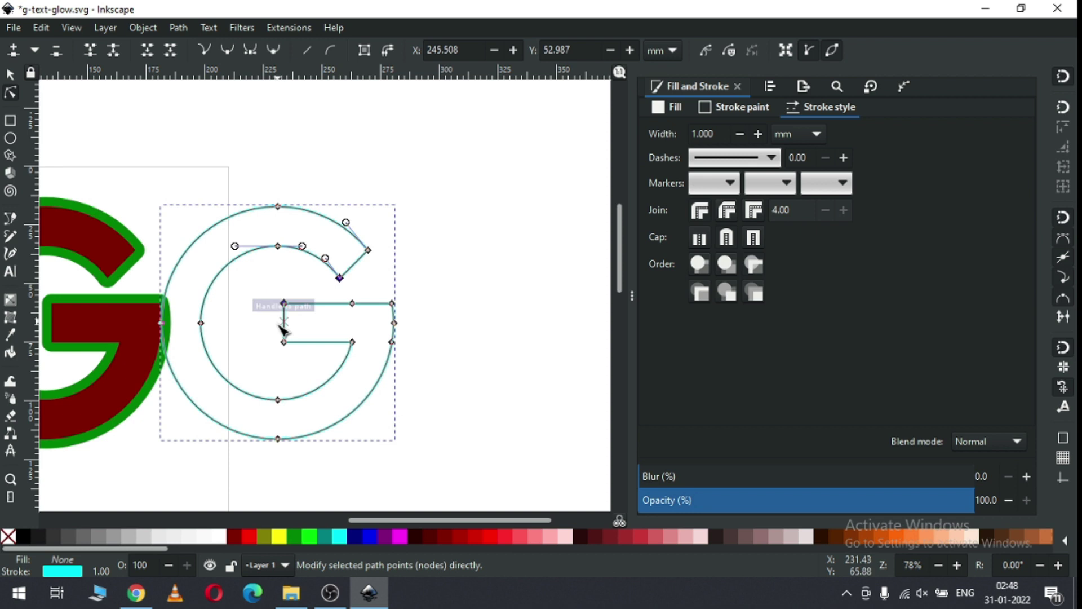
pyautogui.click(109, 57)
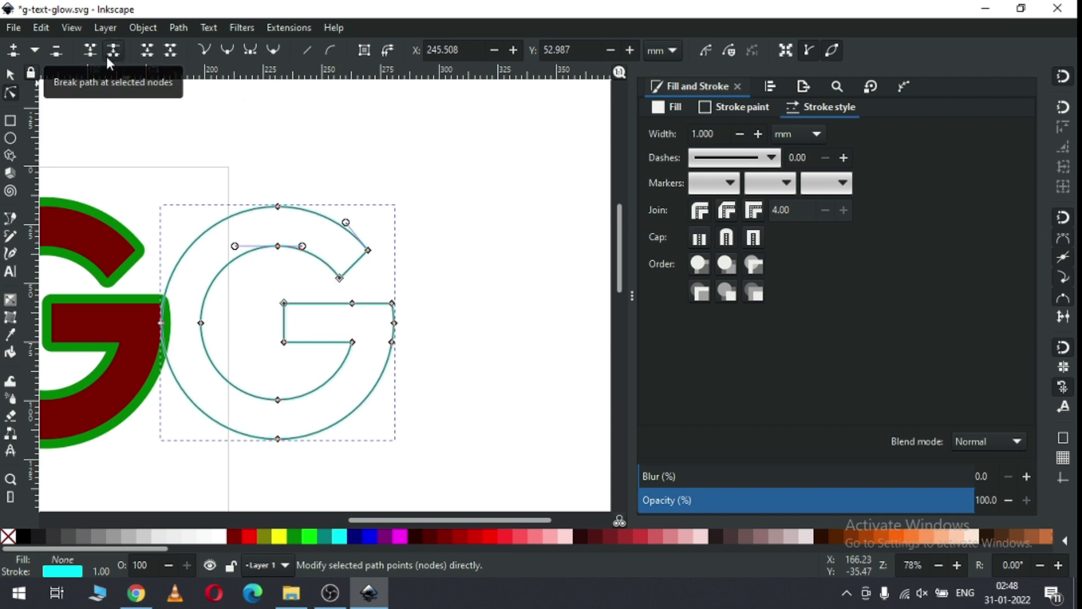
# - Break the cut cyan outline apart into separate outer and inner paths
pyautogui.press('s')
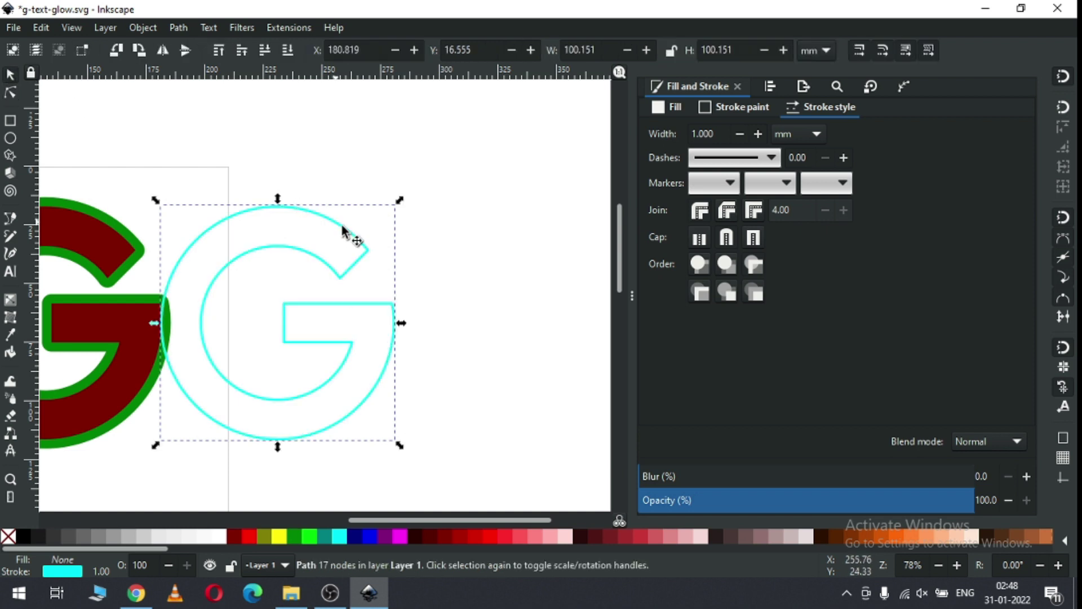
pyautogui.click(179, 31)
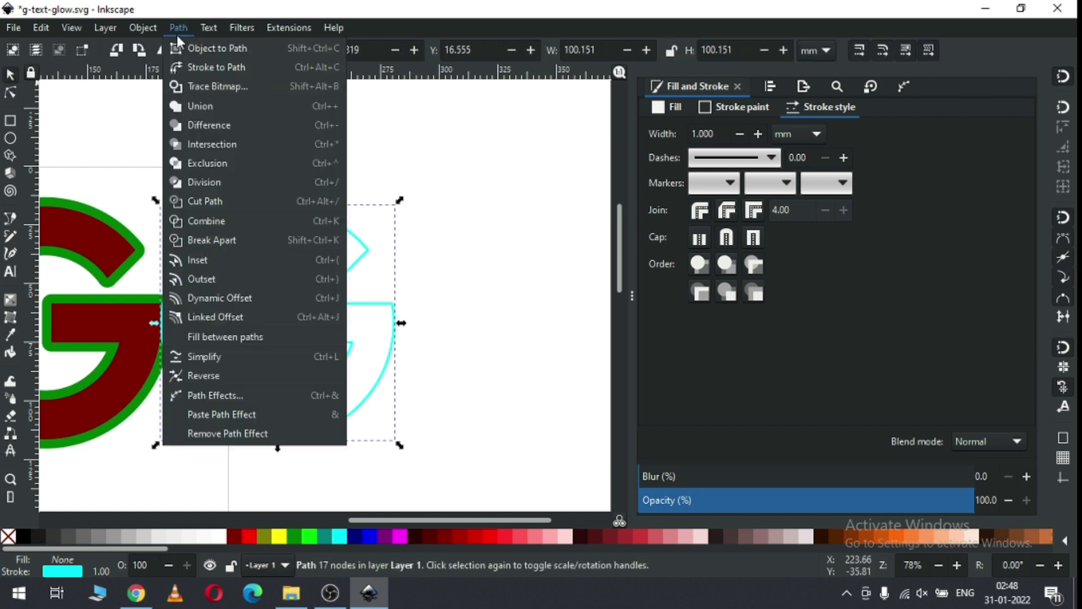
pyautogui.click(207, 242)
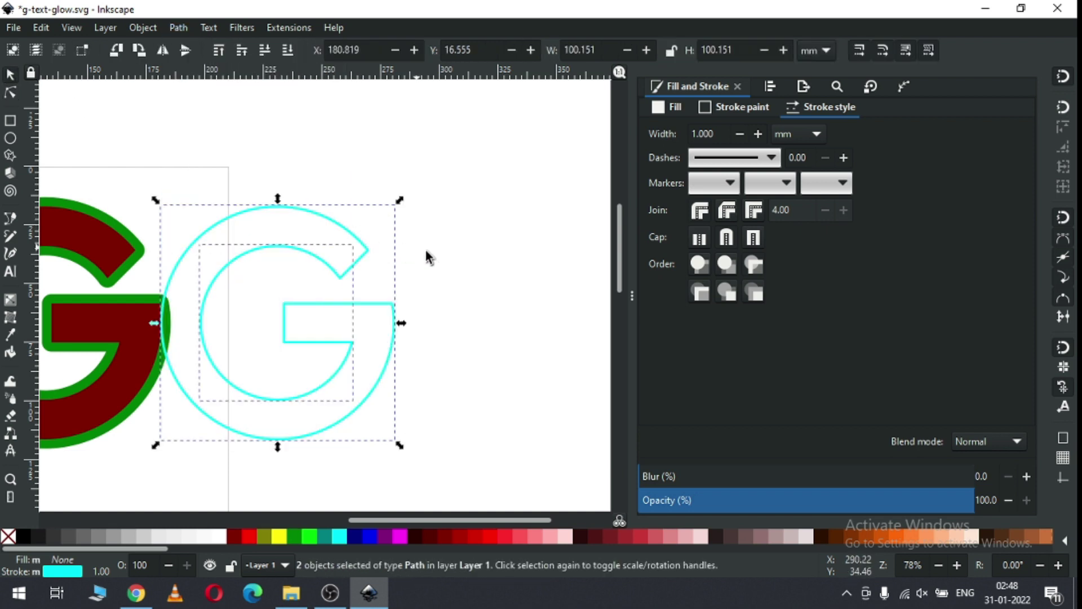
pyautogui.click(440, 320)
# - Move the outer cyan path onto the dark red G, aligning it with the upper arm's outer corner
pyautogui.moveTo(446, 521); pyautogui.dragTo(388, 520)
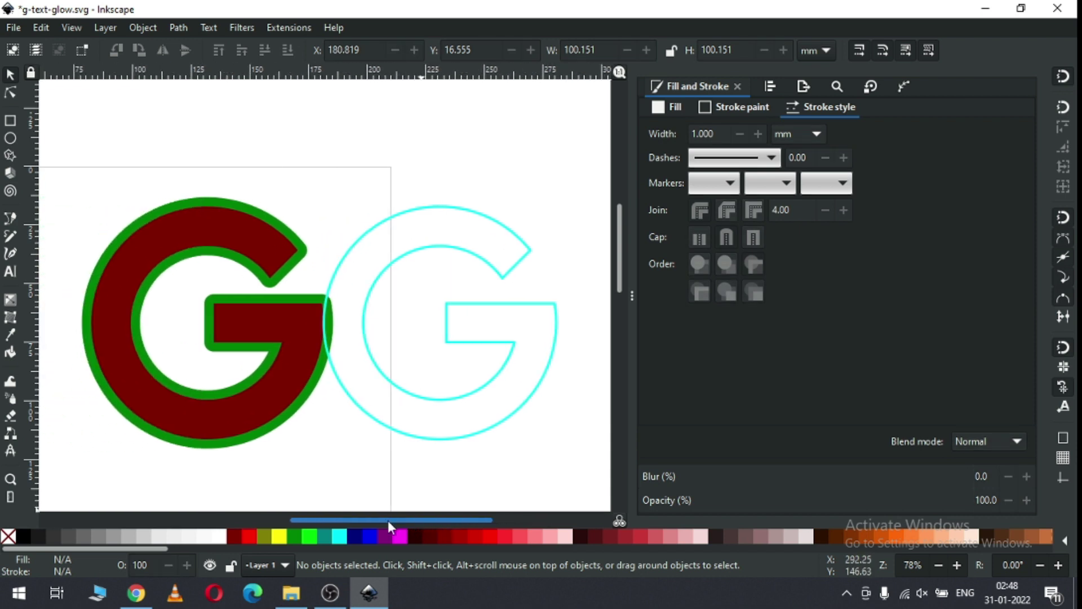
pyautogui.click(484, 303)
pyautogui.moveTo(483, 304); pyautogui.dragTo(210, 262)
pyautogui.press('z')
pyautogui.moveTo(115, 205); pyautogui.dragTo(347, 294)
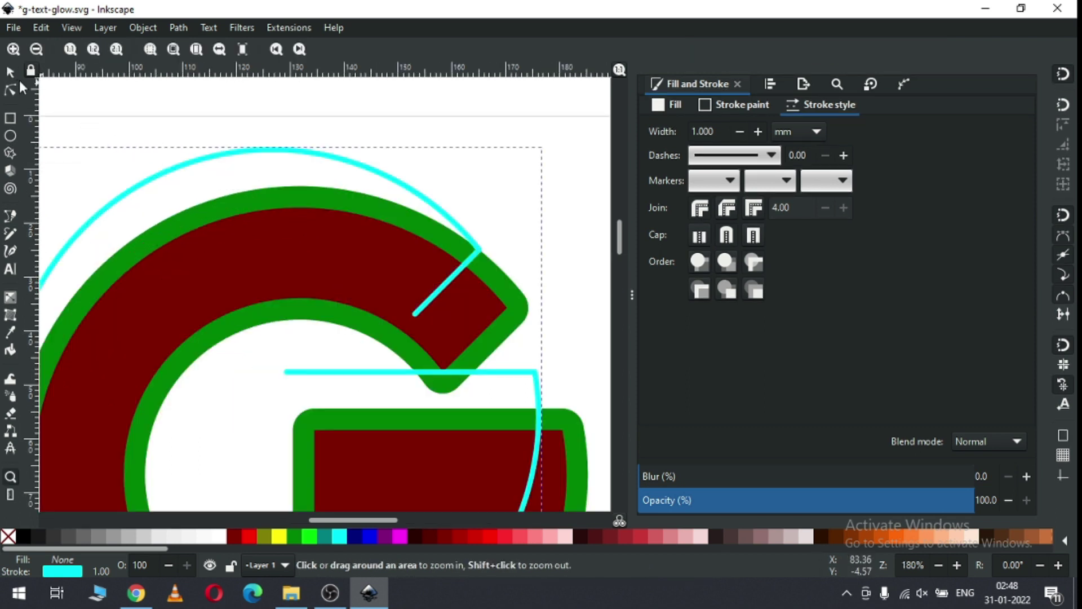
pyautogui.click(10, 72)
pyautogui.moveTo(491, 290); pyautogui.dragTo(511, 306)
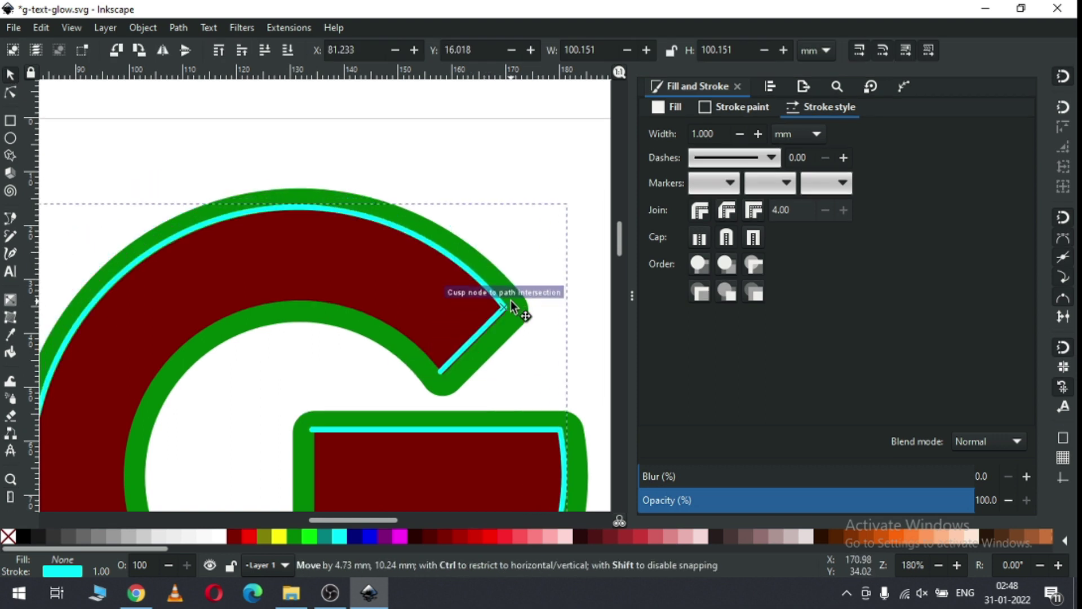
pyautogui.moveTo(511, 300); pyautogui.dragTo(510, 301)
# - Stretch the outer cyan path downward to a height of about 102.8 mm so its bottom lies within the green stroke
pyautogui.scroll(-3, 513, 282)
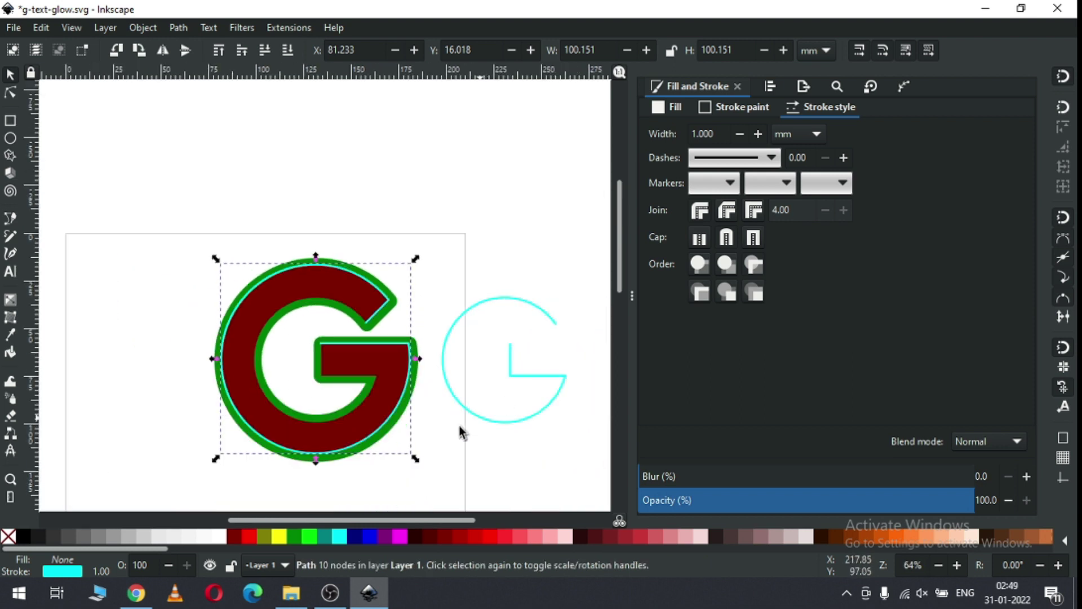
pyautogui.press('z')
pyautogui.moveTo(274, 400); pyautogui.dragTo(358, 465)
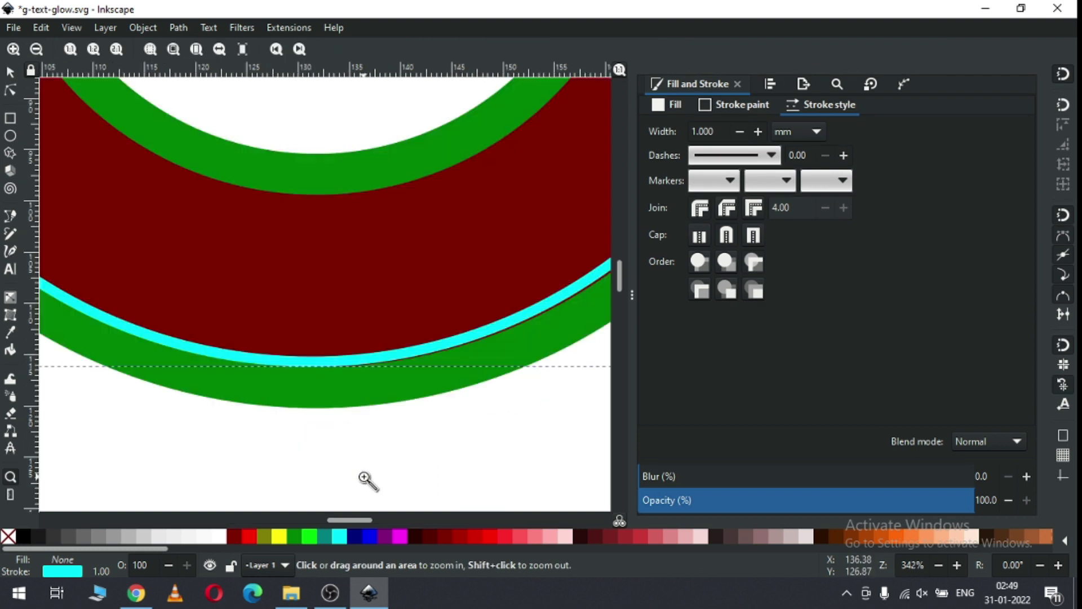
pyautogui.click(11, 73)
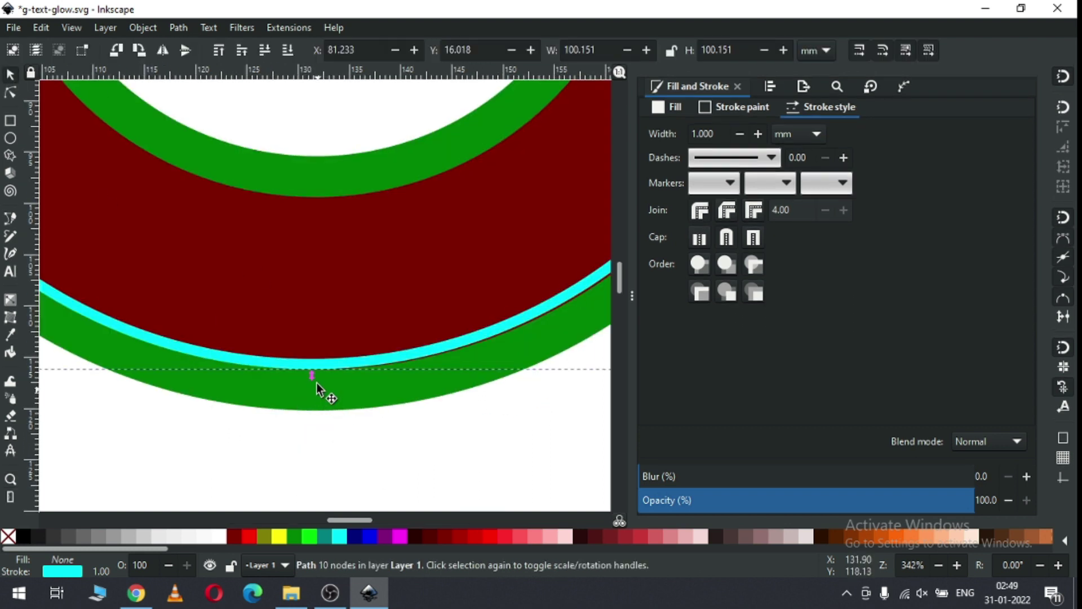
pyautogui.moveTo(310, 374); pyautogui.dragTo(313, 396)
pyautogui.press('-')
pyautogui.press('-')
pyautogui.press('-')
pyautogui.press('-')
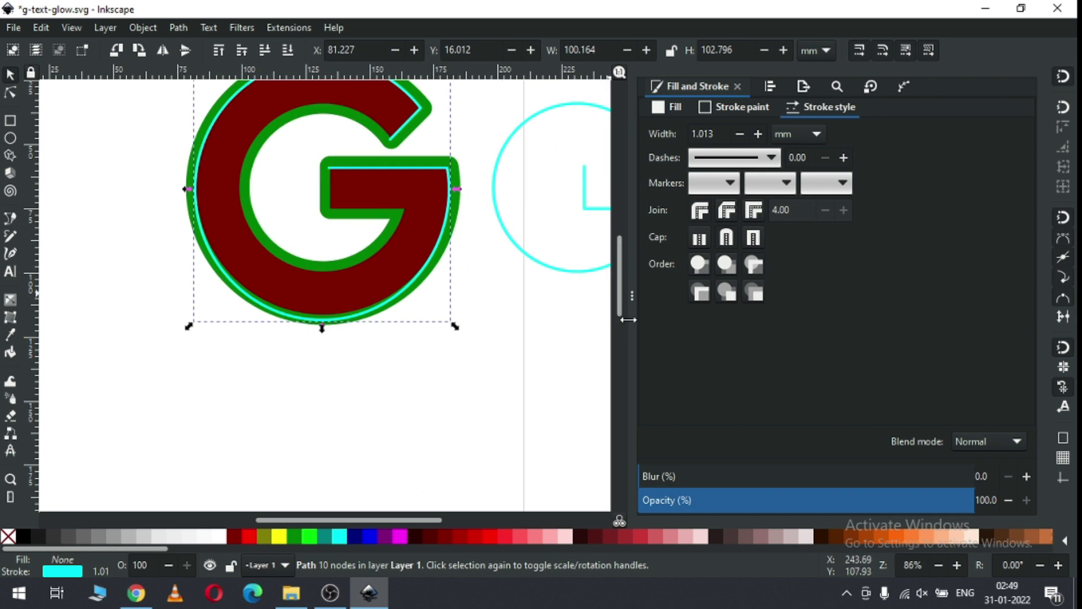
# - Stretch the outer cyan path to the right to a width of about 102.5 mm, within the green stroke
pyautogui.moveTo(619, 296); pyautogui.dragTo(619, 291)
pyautogui.press('z')
pyautogui.moveTo(507, 195); pyautogui.dragTo(400, 260)
pyautogui.click(9, 73)
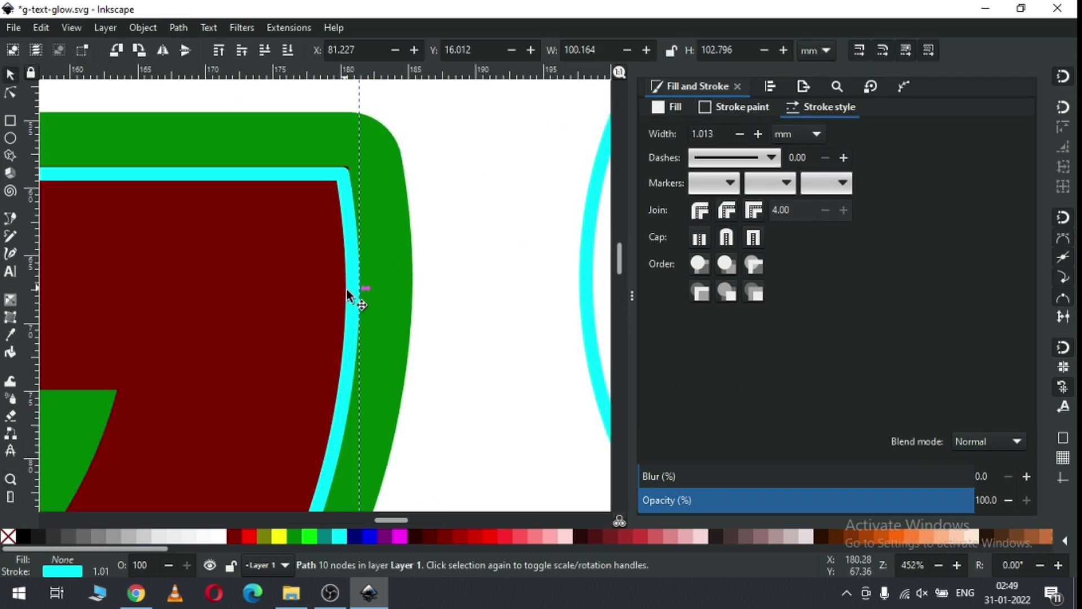
pyautogui.moveTo(367, 288); pyautogui.dragTo(392, 288)
pyautogui.press('-')
pyautogui.press('-')
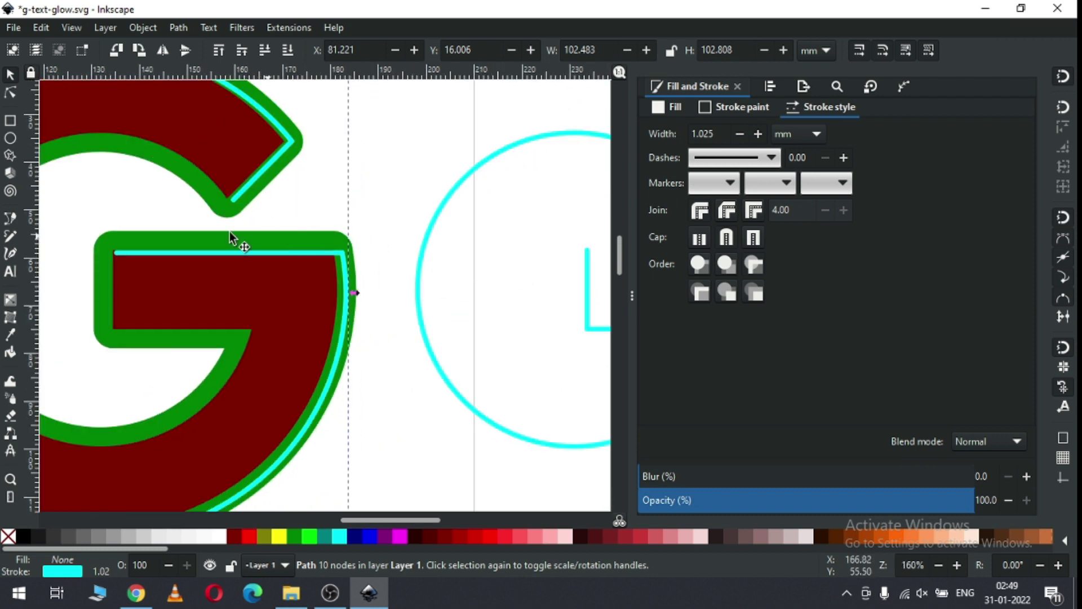
# - Move the three nodes along the crossbar's upper edge up into the middle of the green stroke, at Y about 56.9 mm
pyautogui.press('z')
pyautogui.moveTo(60, 193); pyautogui.dragTo(380, 310)
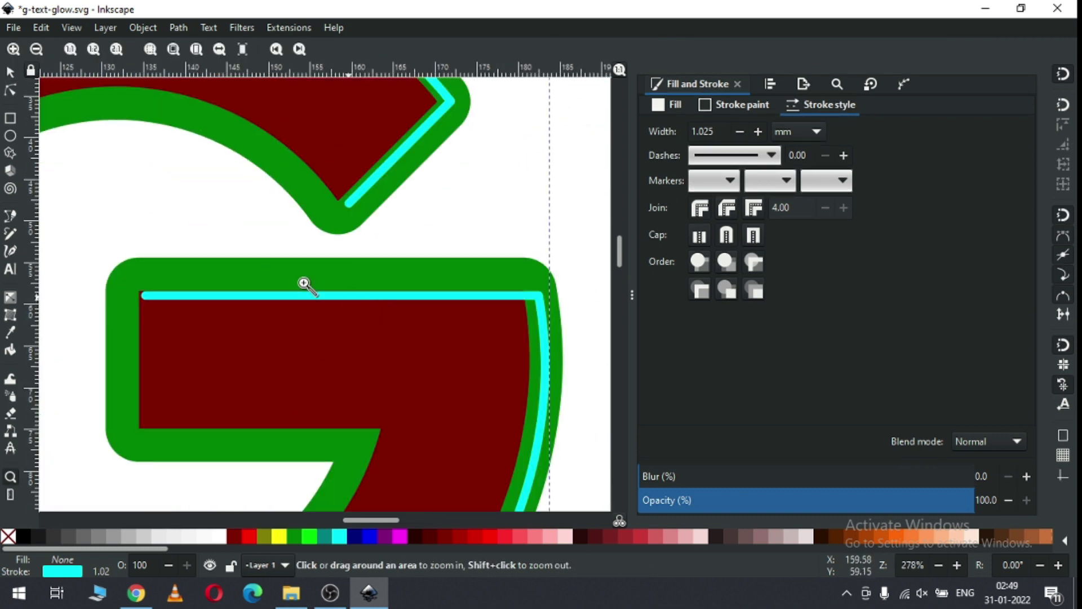
pyautogui.press('n')
pyautogui.moveTo(119, 267); pyautogui.dragTo(542, 281)
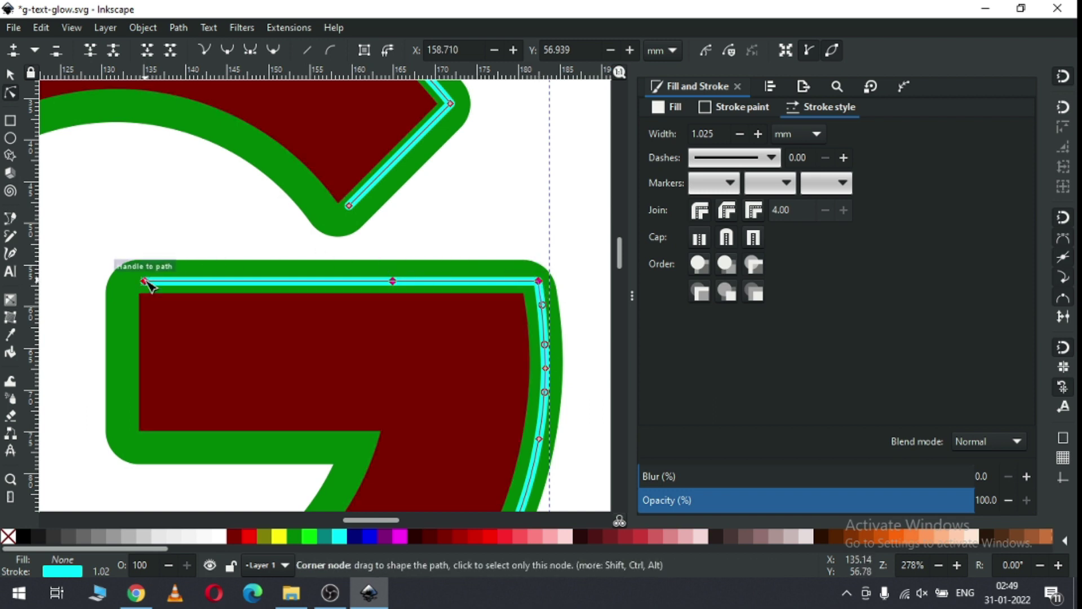
pyautogui.moveTo(149, 285); pyautogui.dragTo(148, 284)
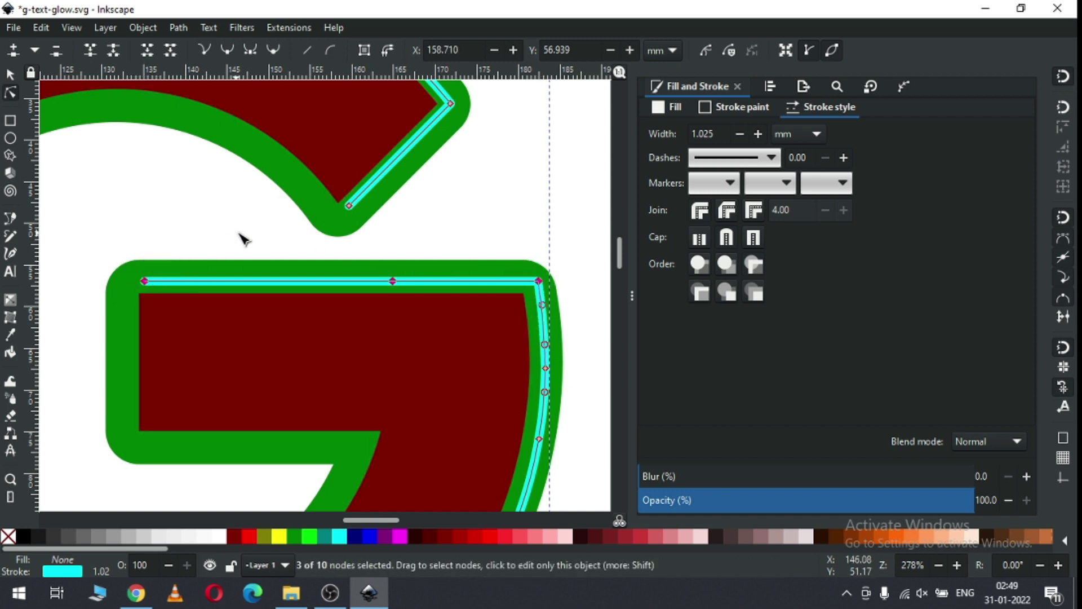
pyautogui.click(248, 241)
pyautogui.press('-')
pyautogui.press('-')
pyautogui.press('-')
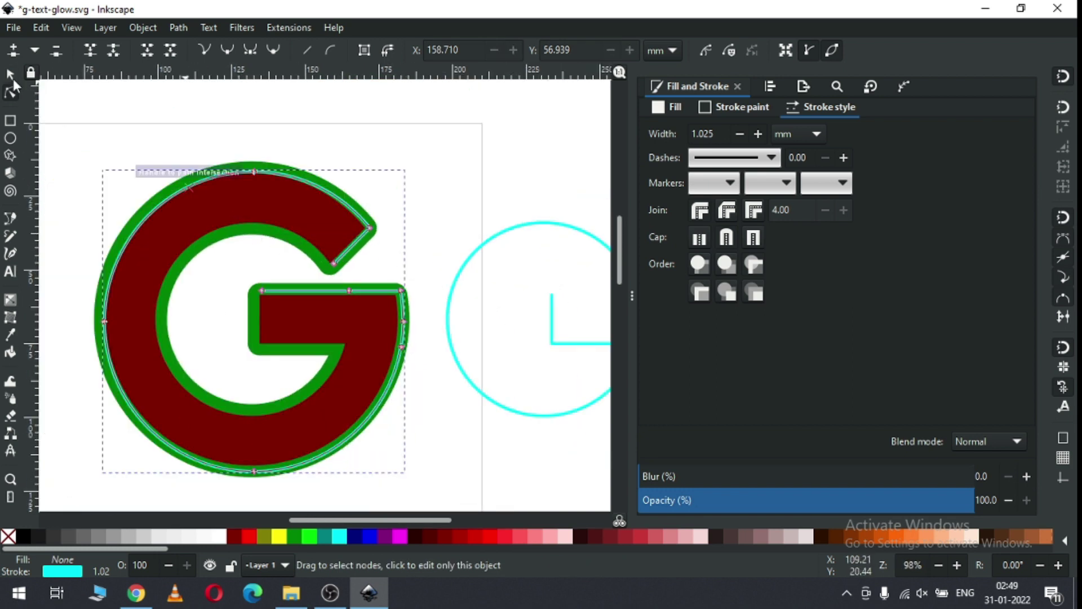
pyautogui.click(9, 75)
pyautogui.click(492, 155)
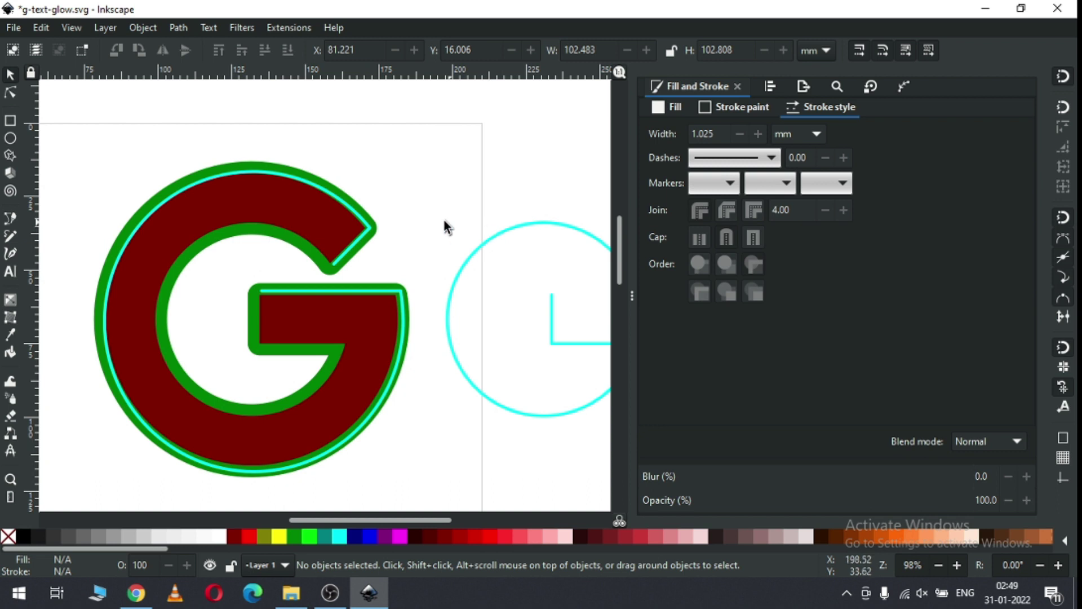
# - Shift the upper arm's corner node about 0.6 mm right and its end node to about X 159.9, Y 48.2 mm, within the green stroke
pyautogui.press('z')
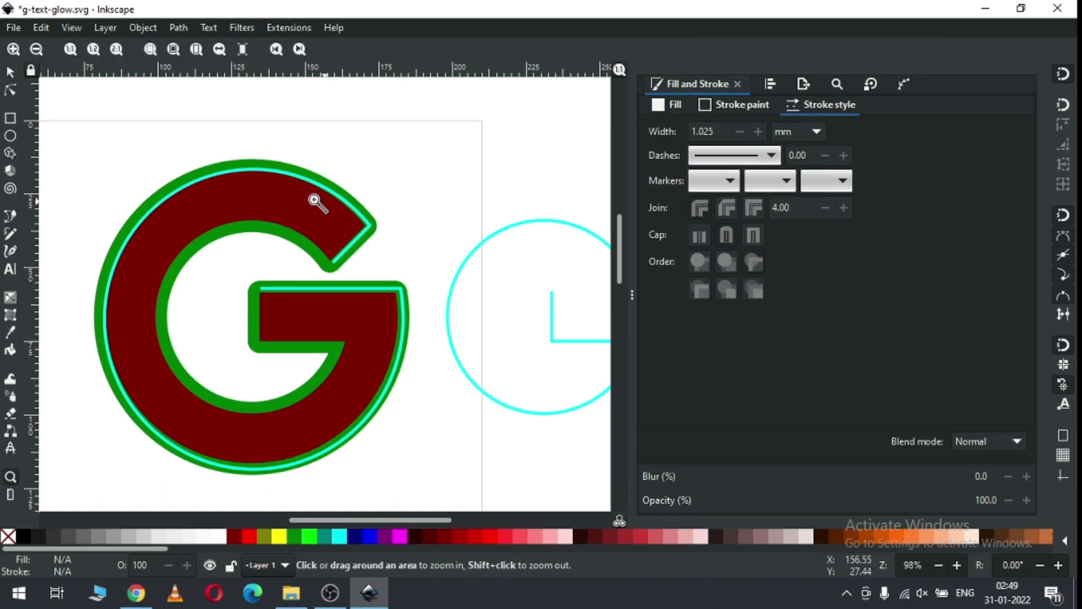
pyautogui.moveTo(273, 183); pyautogui.dragTo(397, 274)
pyautogui.moveTo(261, 218); pyautogui.dragTo(568, 443)
pyautogui.press('n')
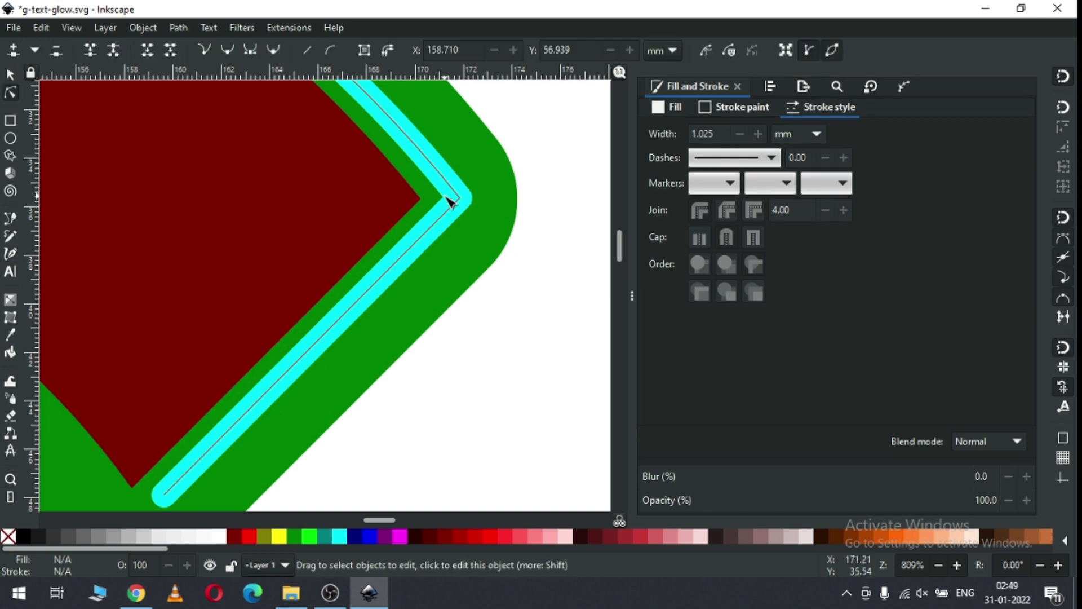
pyautogui.click(461, 202)
pyautogui.moveTo(461, 197); pyautogui.dragTo(474, 201)
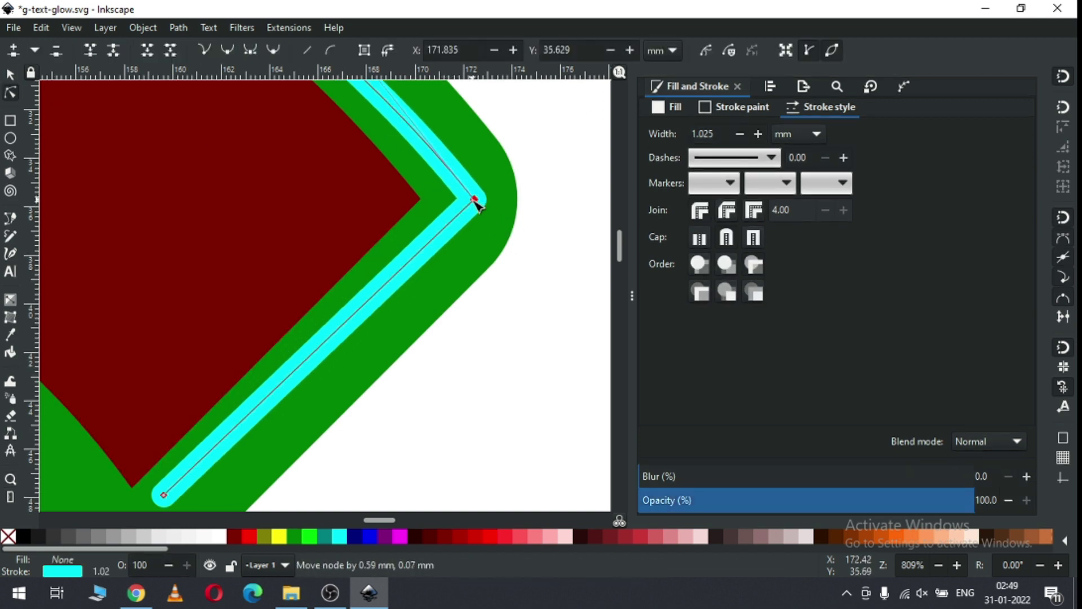
pyautogui.moveTo(165, 497); pyautogui.dragTo(171, 502)
pyautogui.keyDown('ctrl'); pyautogui.scroll(-1, 322, 470); pyautogui.keyUp('ctrl')
pyautogui.keyDown('ctrl'); pyautogui.scroll(-5, 321, 469); pyautogui.keyUp('ctrl')
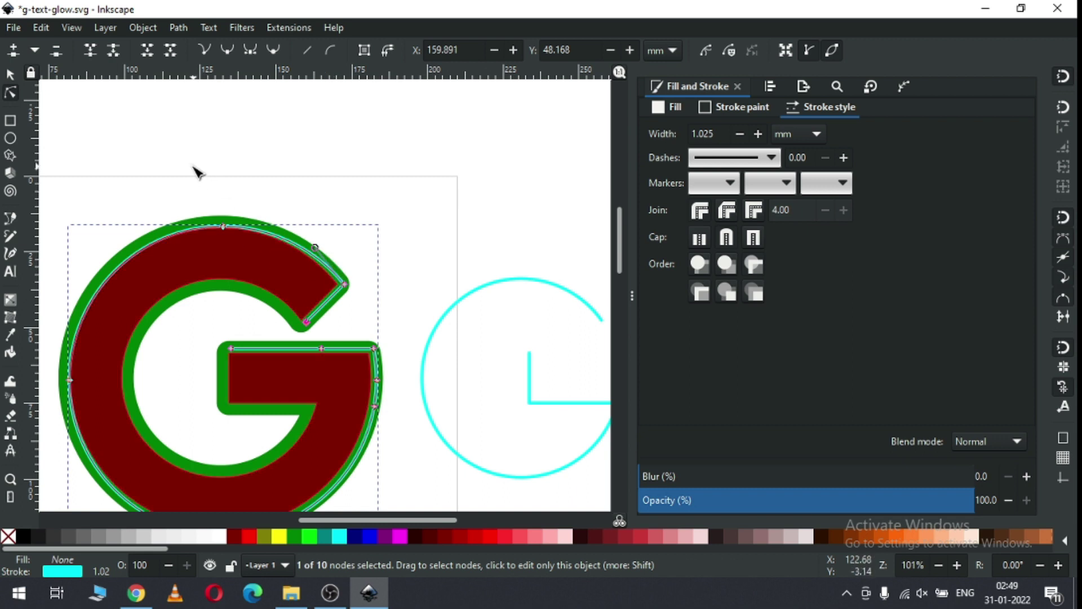
# - Move the cyan path's topmost node up into the green stroke, to about X 132.5, Y 15.2 mm
pyautogui.press('z')
pyautogui.moveTo(179, 168); pyautogui.dragTo(321, 297)
pyautogui.click(10, 90)
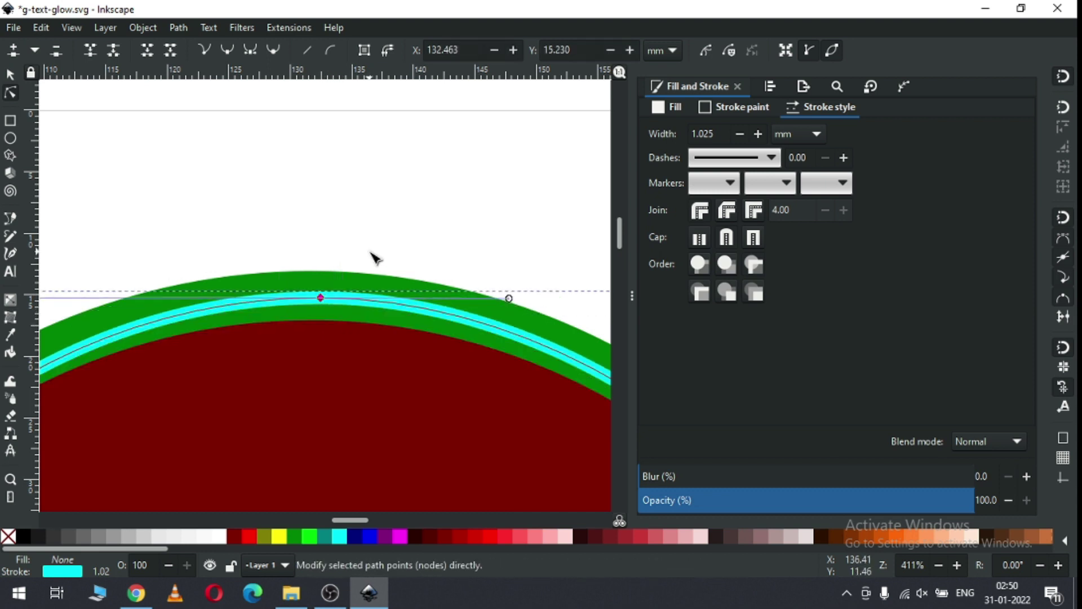
pyautogui.press('-')
pyautogui.press('-')
pyautogui.press('-')
pyautogui.press('-')
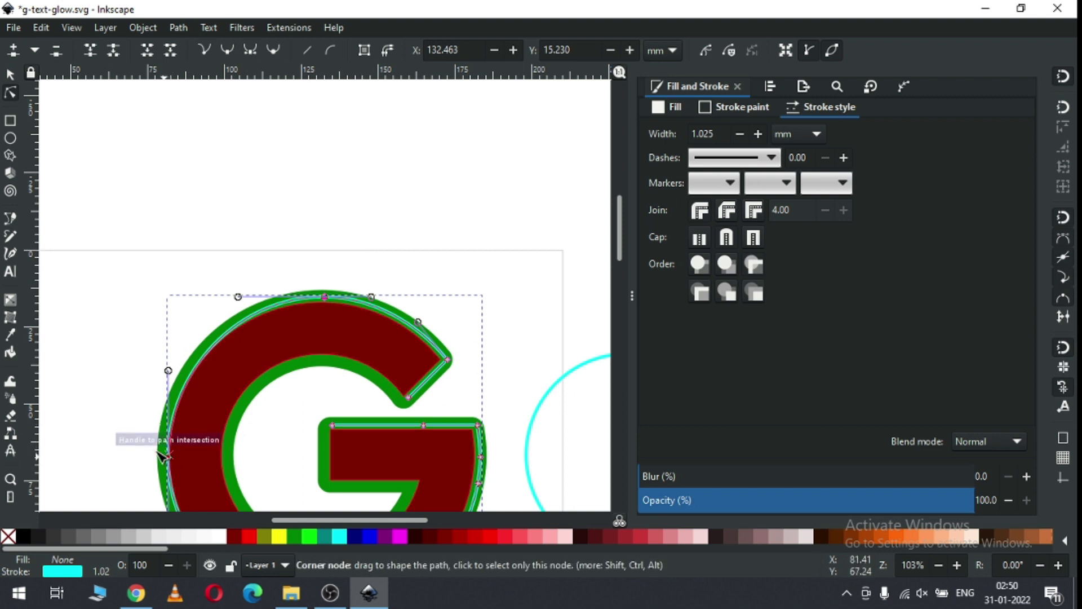
# - Move the cyan path's leftmost node outward into the green stroke, to about X 80.3, Y 67.3 mm
pyautogui.press('z')
pyautogui.moveTo(168, 441); pyautogui.dragTo(205, 468)
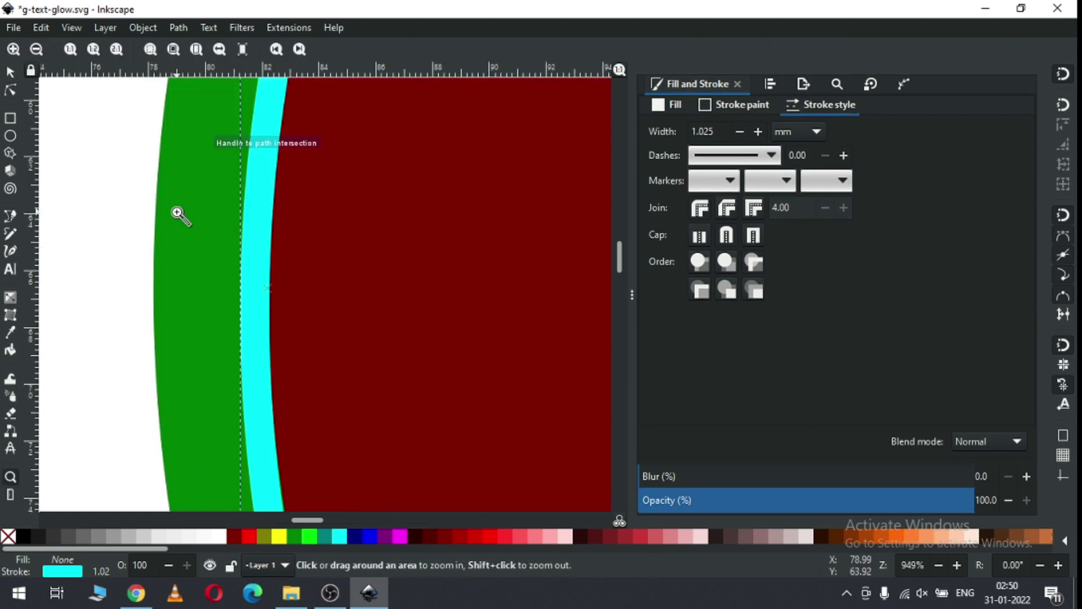
pyautogui.press('n')
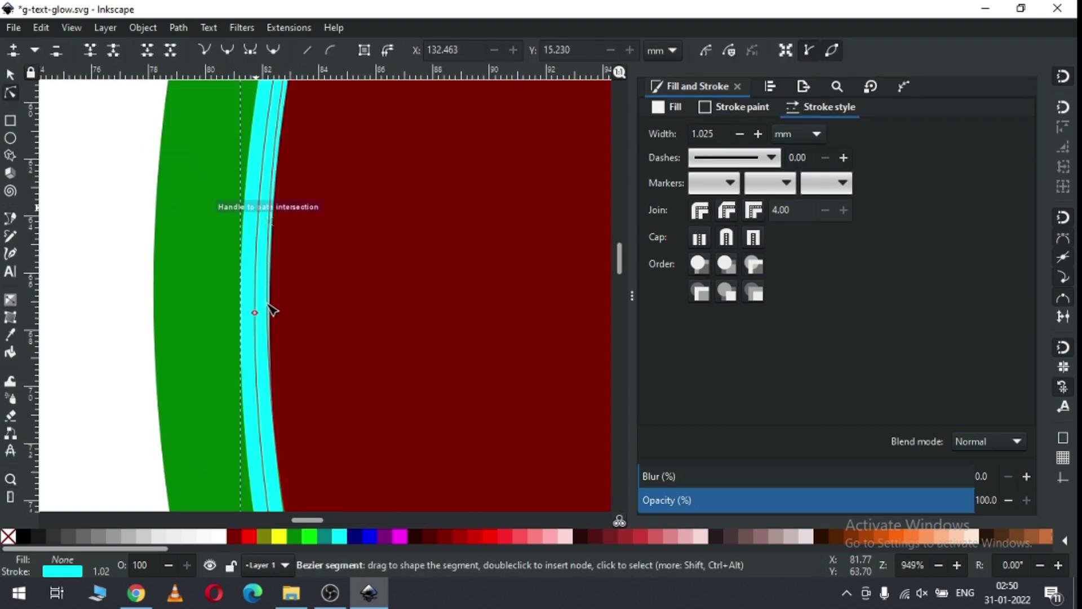
pyautogui.moveTo(254, 314); pyautogui.dragTo(213, 311)
pyautogui.press('-')
pyautogui.press('-')
pyautogui.press('-')
pyautogui.press('-')
pyautogui.press('-')
pyautogui.press('-')
pyautogui.press('-')
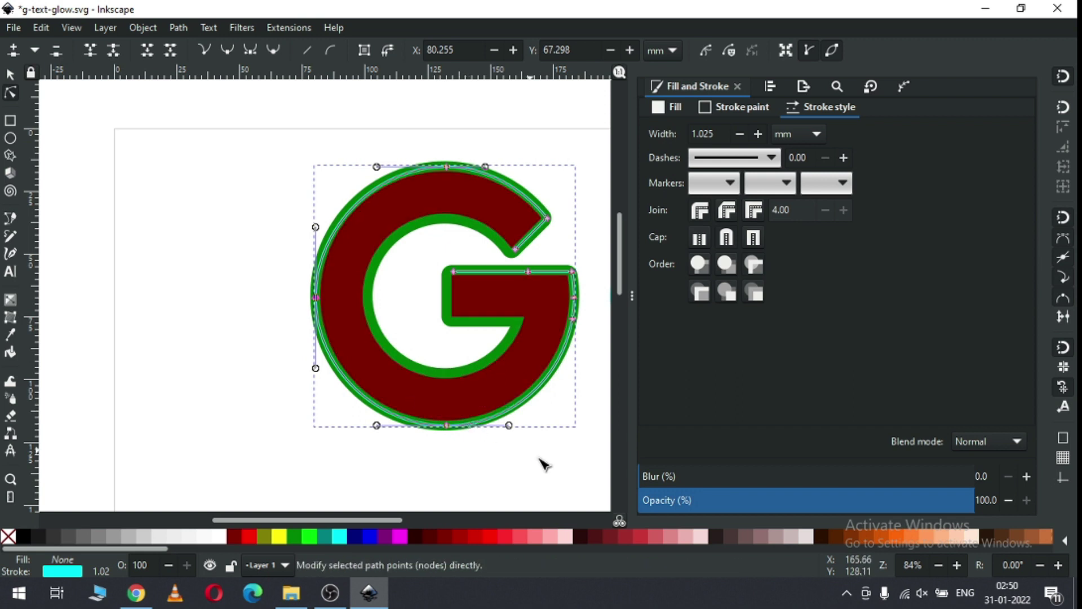
pyautogui.click(555, 481)
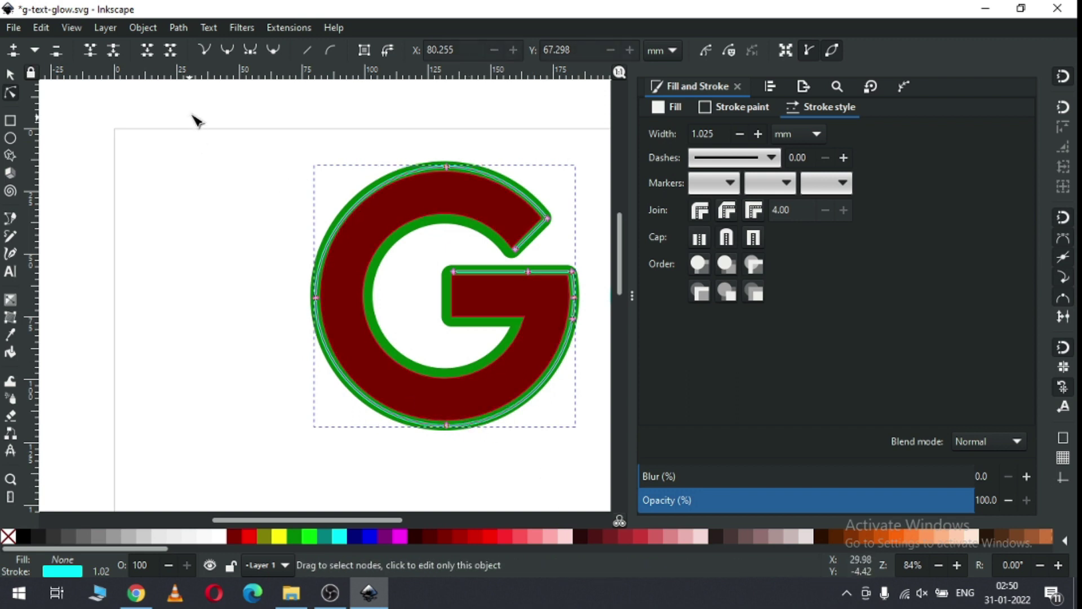
# - Add a node on the outer cyan path's upper-left curve and shift it outward into the green stroke, to about X 95.9, Y 29.9 mm
pyautogui.press('z')
pyautogui.moveTo(291, 144); pyautogui.dragTo(470, 322)
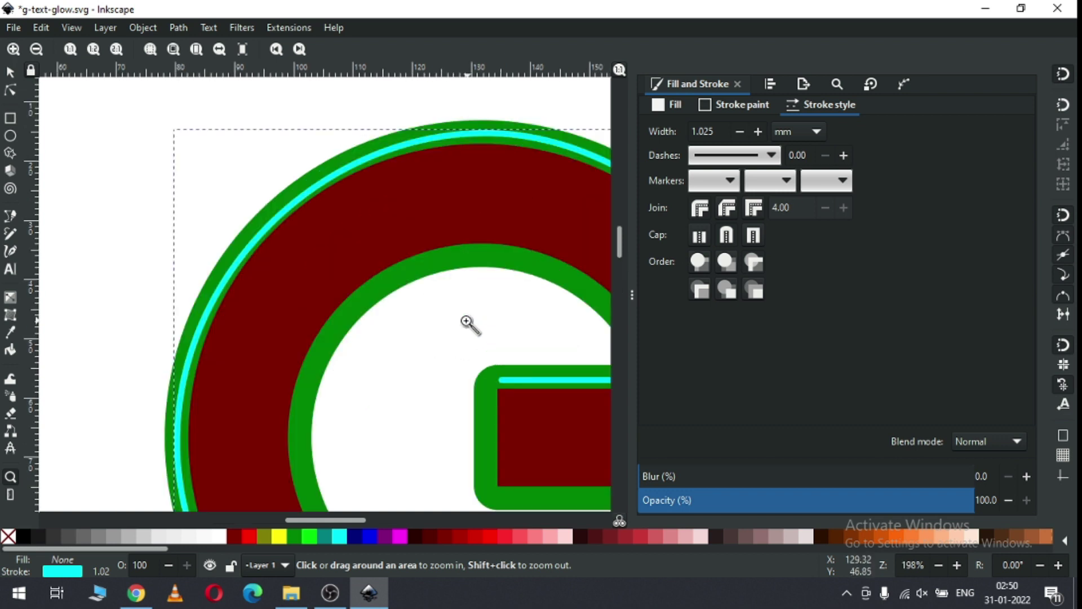
pyautogui.moveTo(194, 176); pyautogui.dragTo(455, 321)
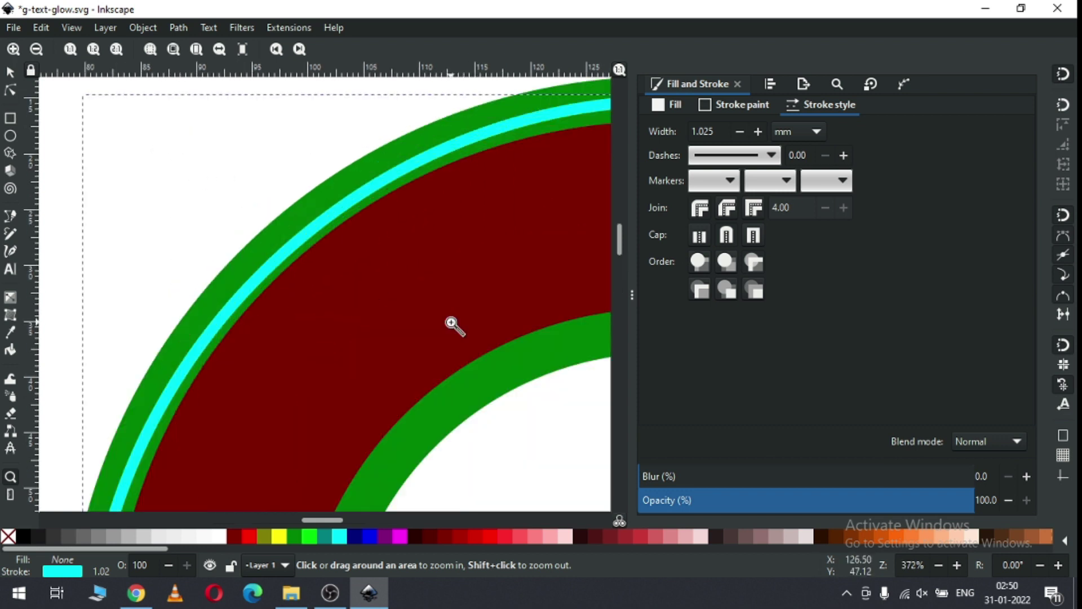
pyautogui.click(10, 91)
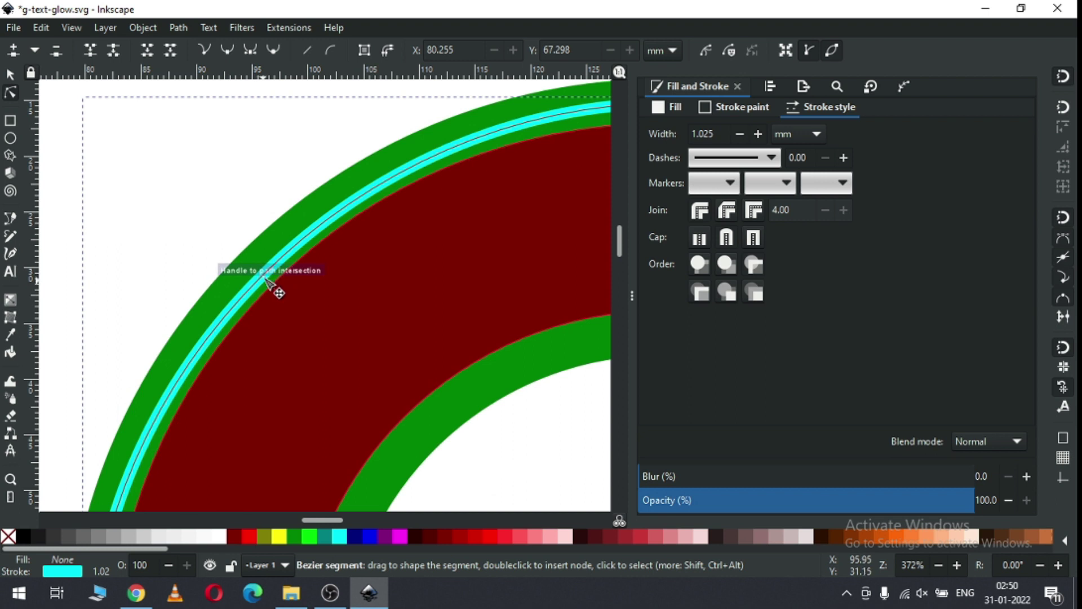
pyautogui.click(268, 273)
pyautogui.moveTo(268, 272); pyautogui.dragTo(262, 266)
pyautogui.press('-')
pyautogui.press('-')
pyautogui.press('-')
pyautogui.press('-')
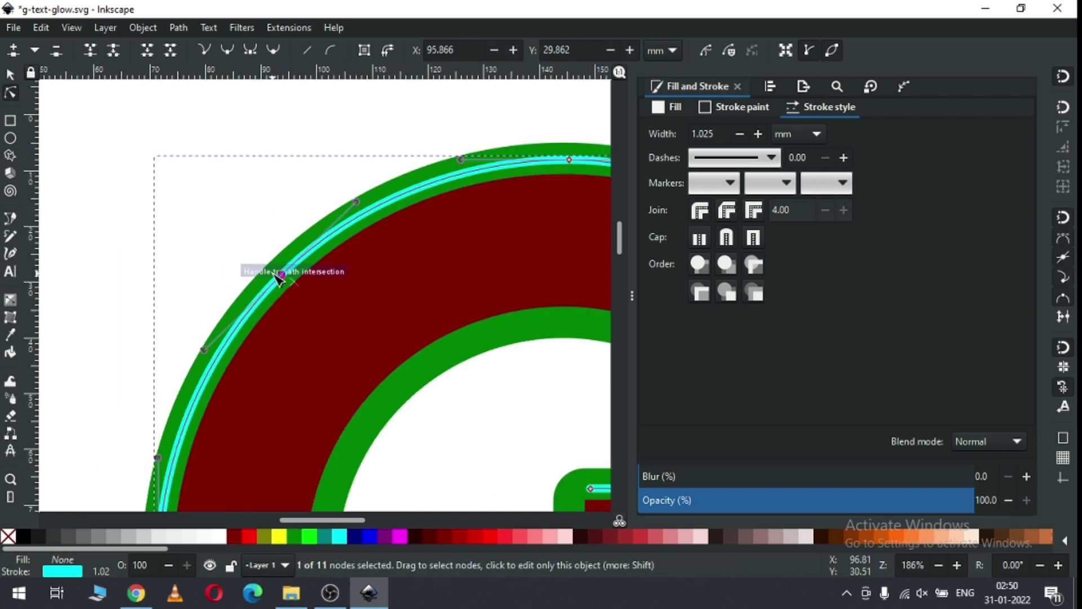
pyautogui.press('-')
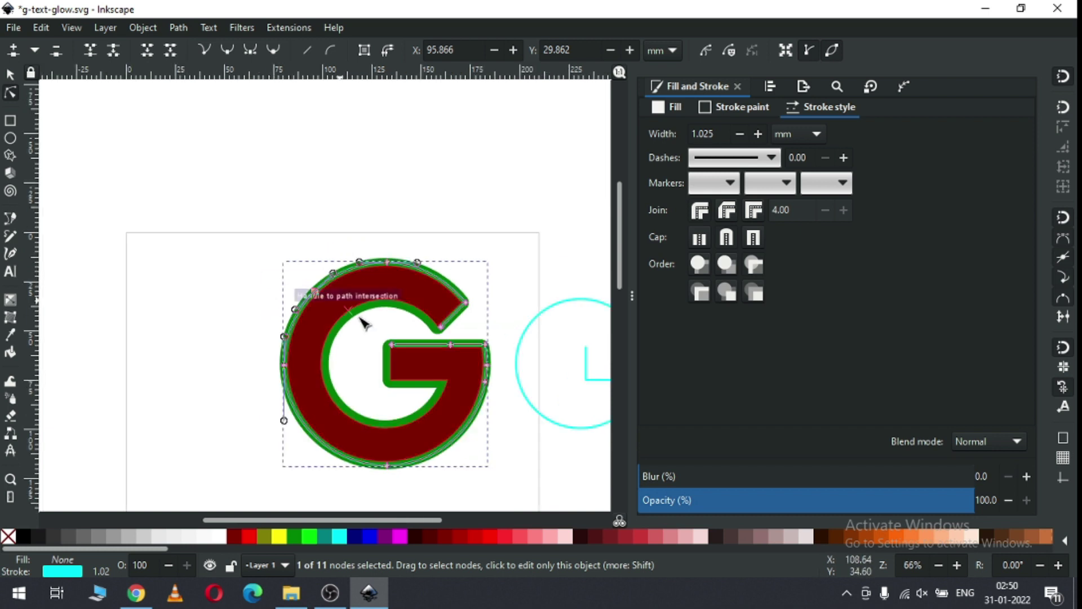
# - Move the separate inner cyan path from beside the letter onto the G's inner edge
pyautogui.click(11, 77)
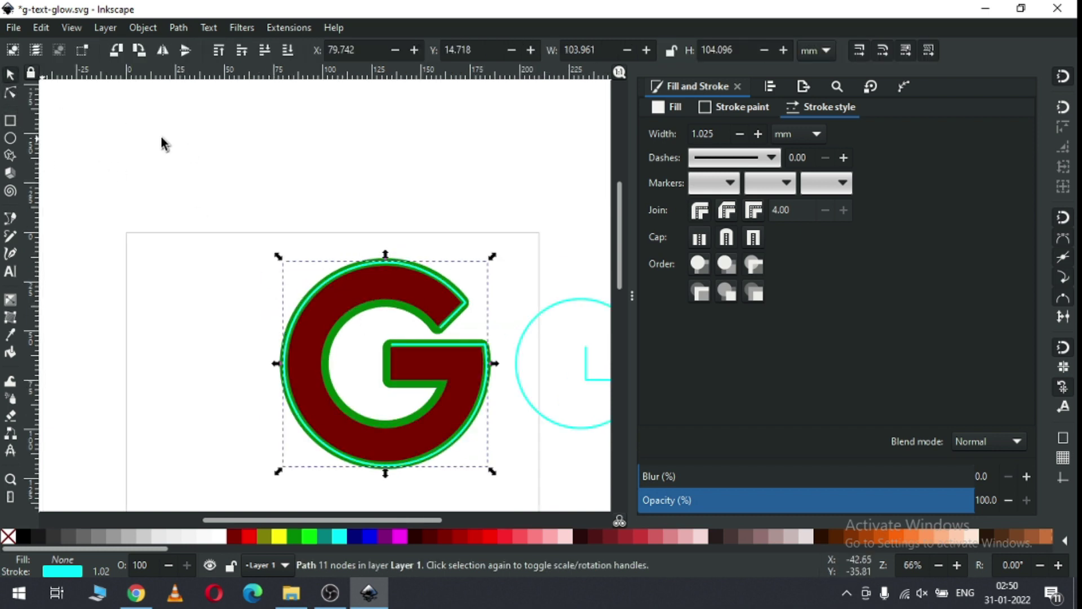
pyautogui.click(550, 418)
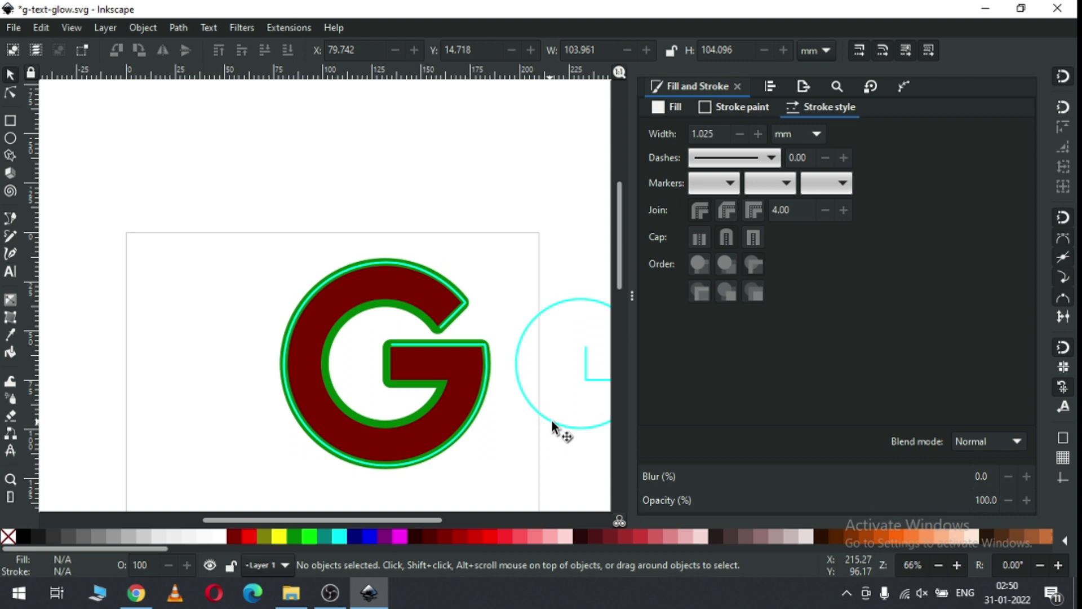
pyautogui.click(565, 420)
pyautogui.moveTo(568, 423); pyautogui.dragTo(372, 422)
# - Disable snapping and shrink the inner cyan path to about 63.7 mm wide and 63.2 mm high so its curve fits within the green stroke
pyautogui.moveTo(299, 256); pyautogui.dragTo(475, 433)
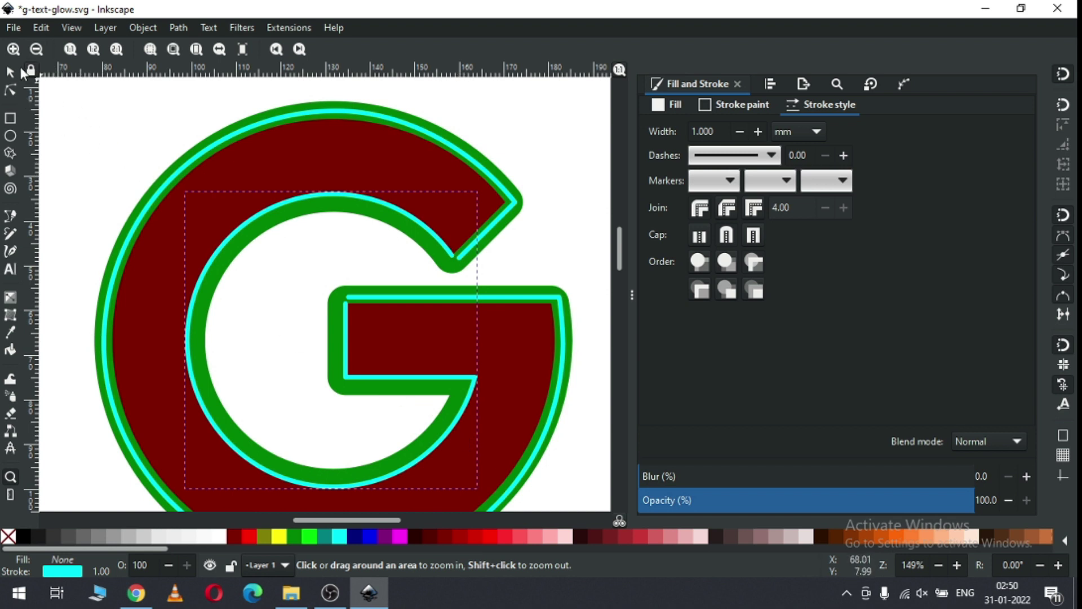
pyautogui.press('s')
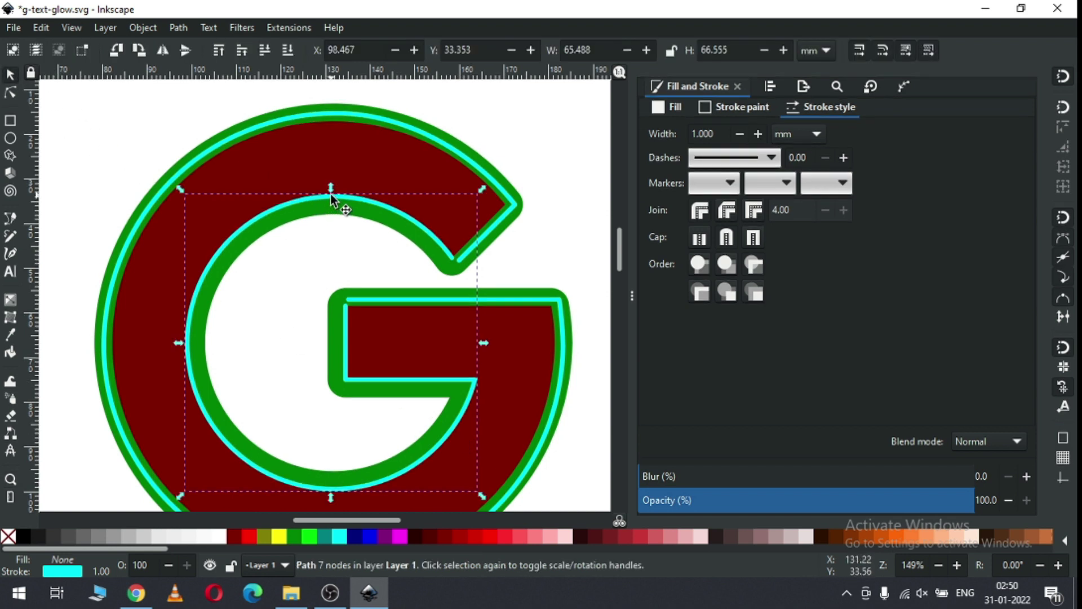
pyautogui.moveTo(331, 199); pyautogui.dragTo(331, 200)
pyautogui.click(1061, 77)
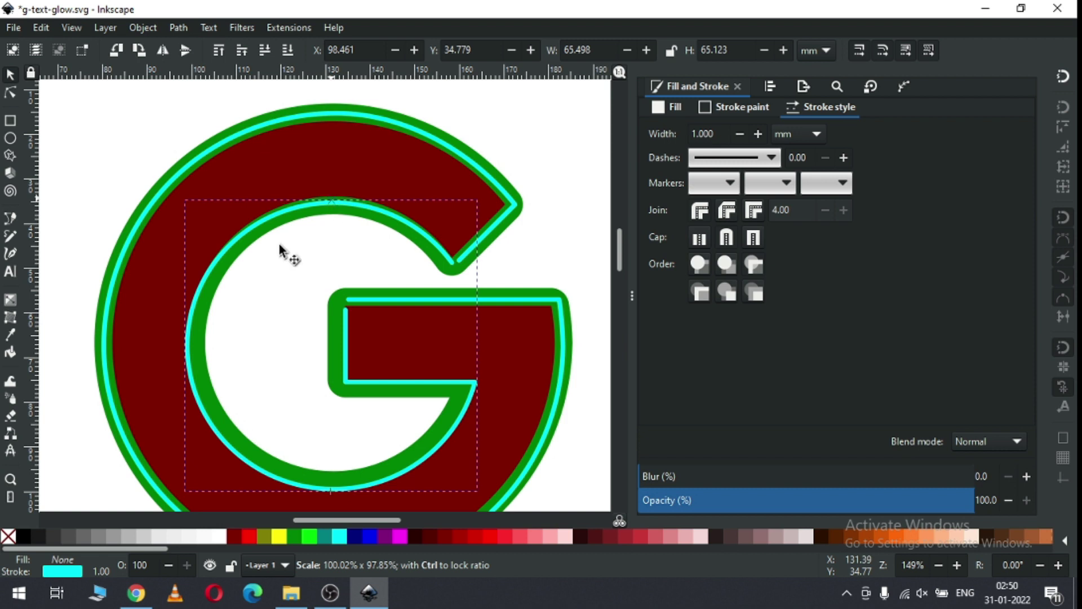
pyautogui.moveTo(185, 347); pyautogui.dragTo(186, 347)
pyautogui.moveTo(619, 243); pyautogui.dragTo(619, 248)
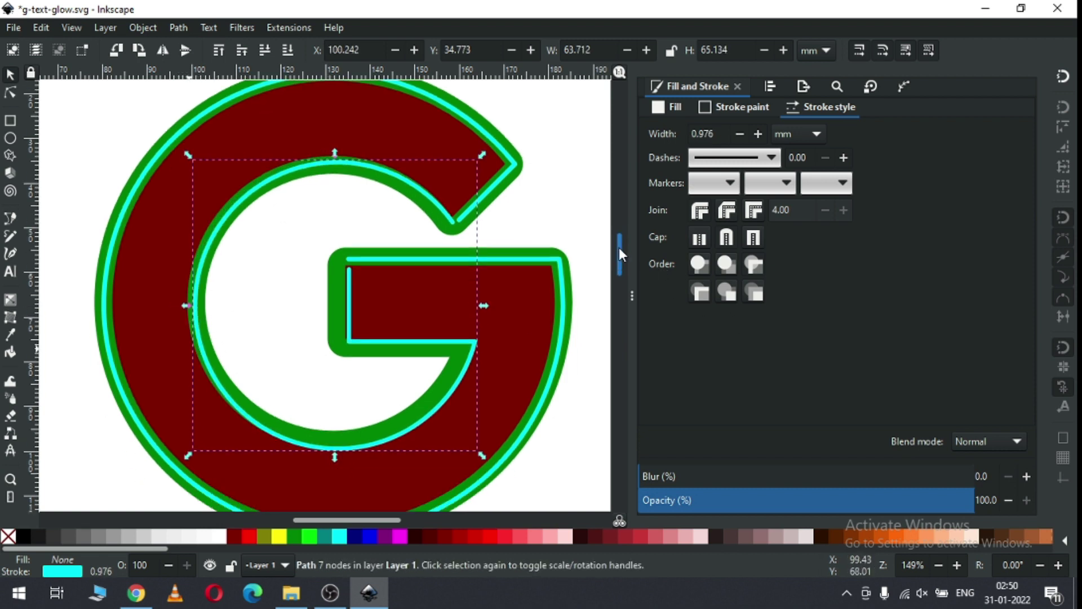
pyautogui.moveTo(333, 432); pyautogui.dragTo(334, 424)
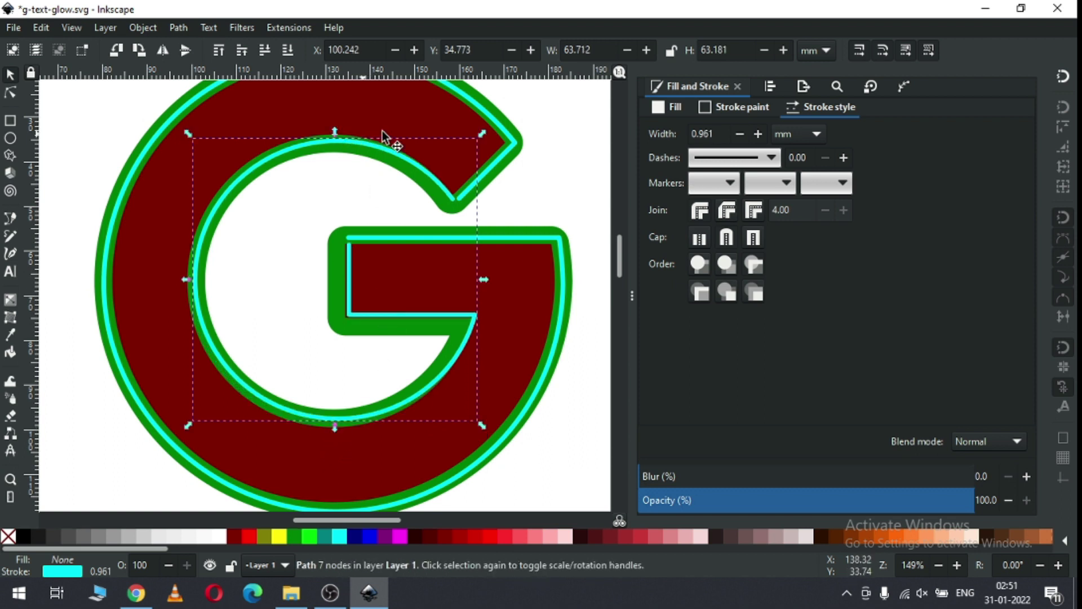
# - Lower the inner cyan path's upper edge to about Y 35.3 mm, resizing it into the middle of the green stroke
pyautogui.press('z')
pyautogui.moveTo(273, 120); pyautogui.dragTo(487, 271)
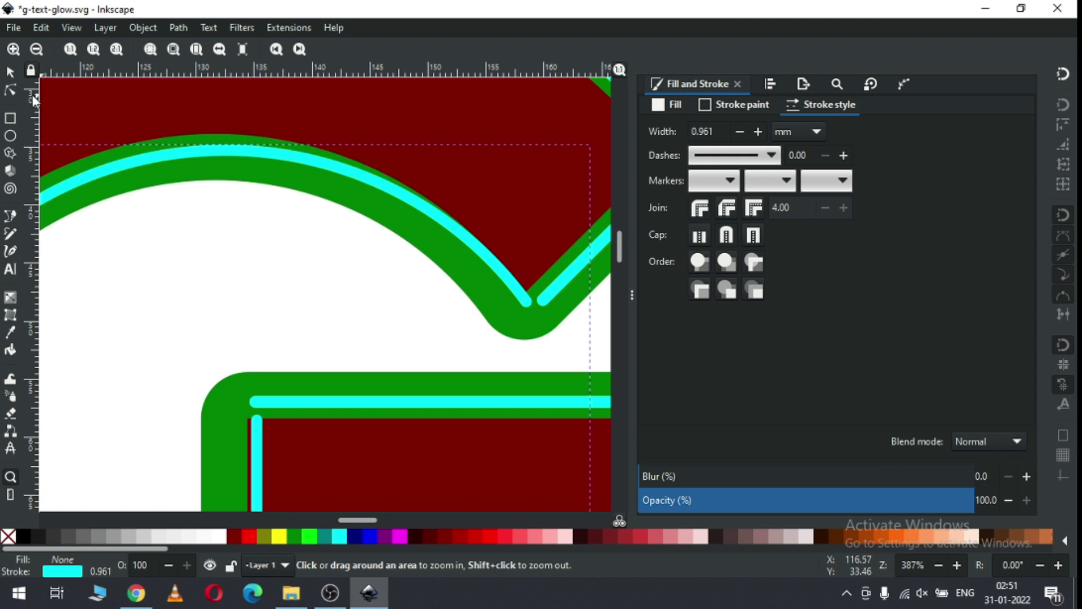
pyautogui.click(5, 75)
pyautogui.moveTo(222, 138); pyautogui.dragTo(222, 145)
# - Move the inner cyan curve's upper end node into the green stroke, to about X 157.6, Y 49.6 mm
pyautogui.click(13, 94)
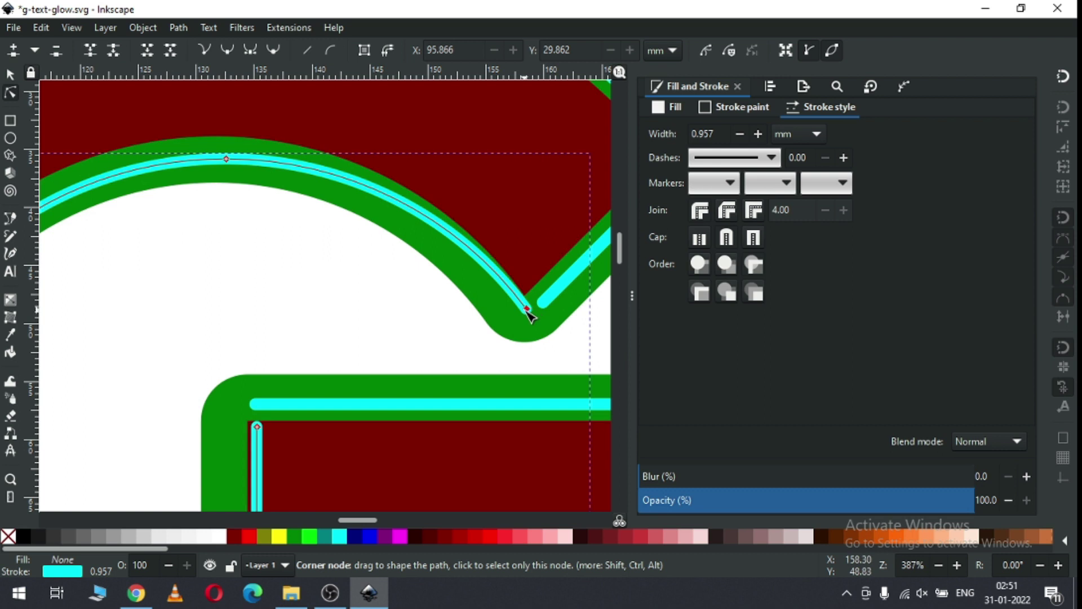
pyautogui.moveTo(527, 310); pyautogui.dragTo(519, 320)
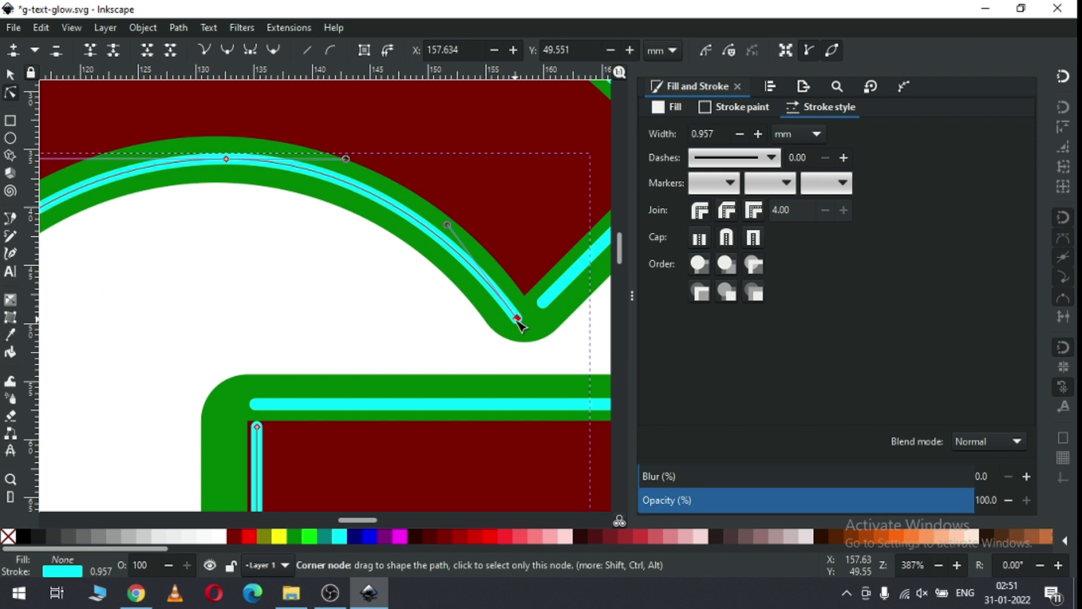
pyautogui.press('-')
pyautogui.press('-')
pyautogui.press('-')
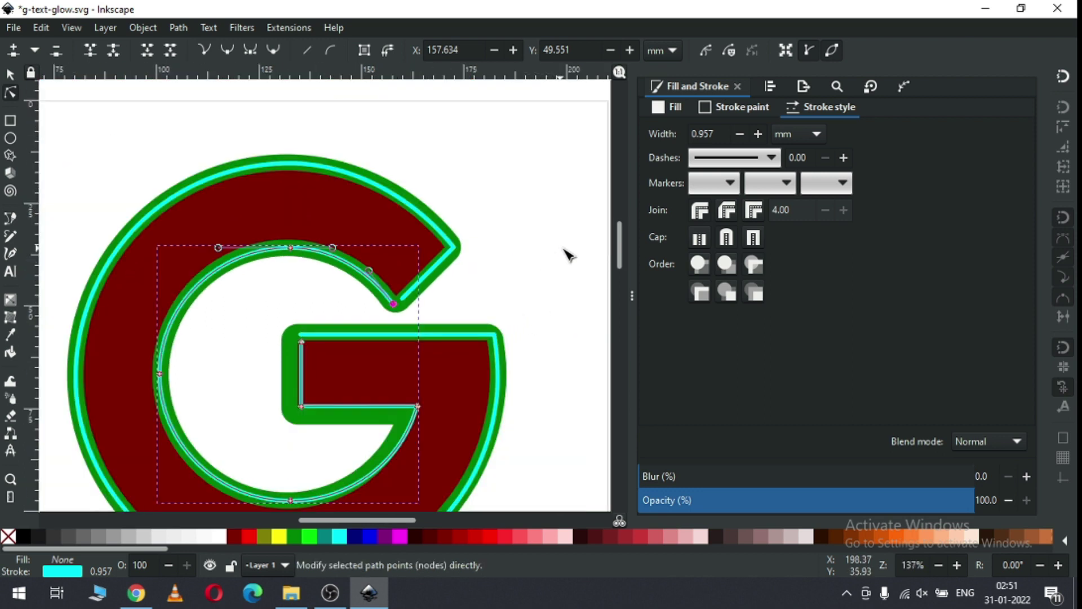
# - Shift both nodes of the cyan line along the crossbar's left edge outward into the green stroke, to about X 132.7 mm
pyautogui.scroll(-3, 622, 260)
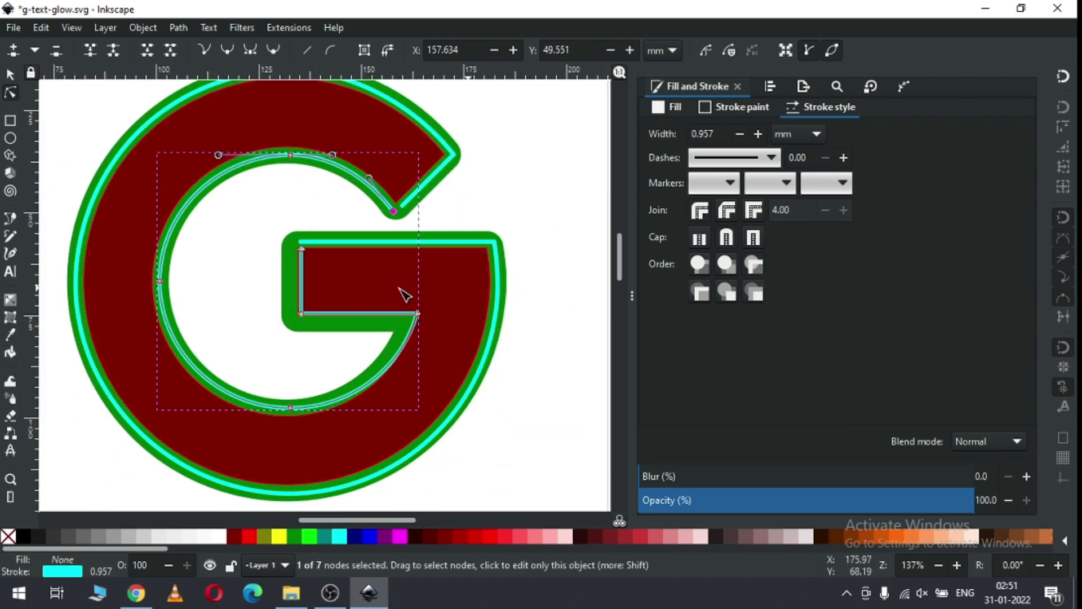
pyautogui.press('z')
pyautogui.moveTo(254, 224); pyautogui.dragTo(403, 341)
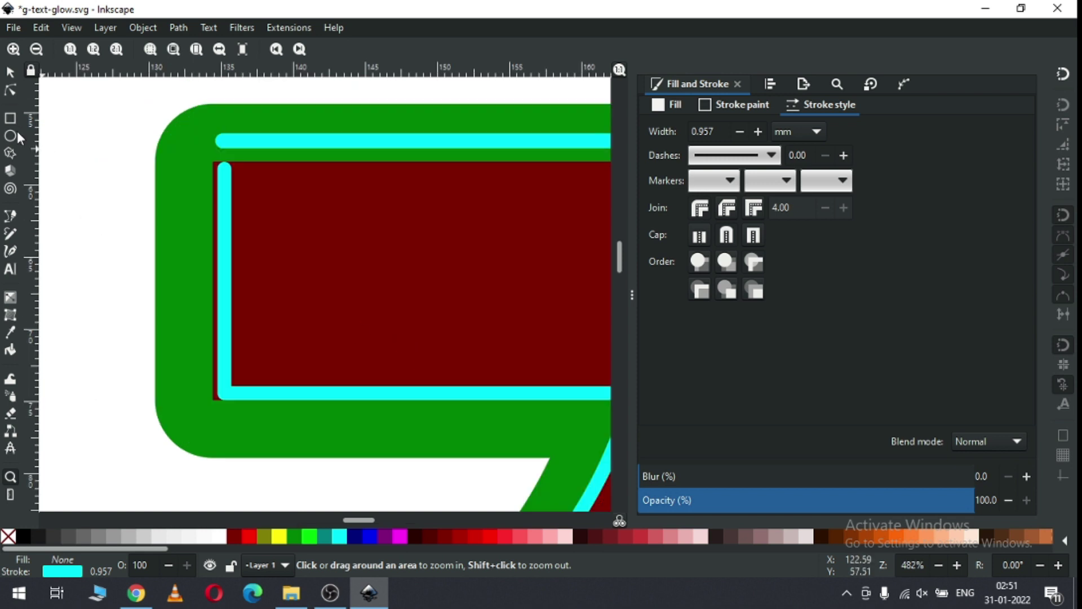
pyautogui.click(12, 92)
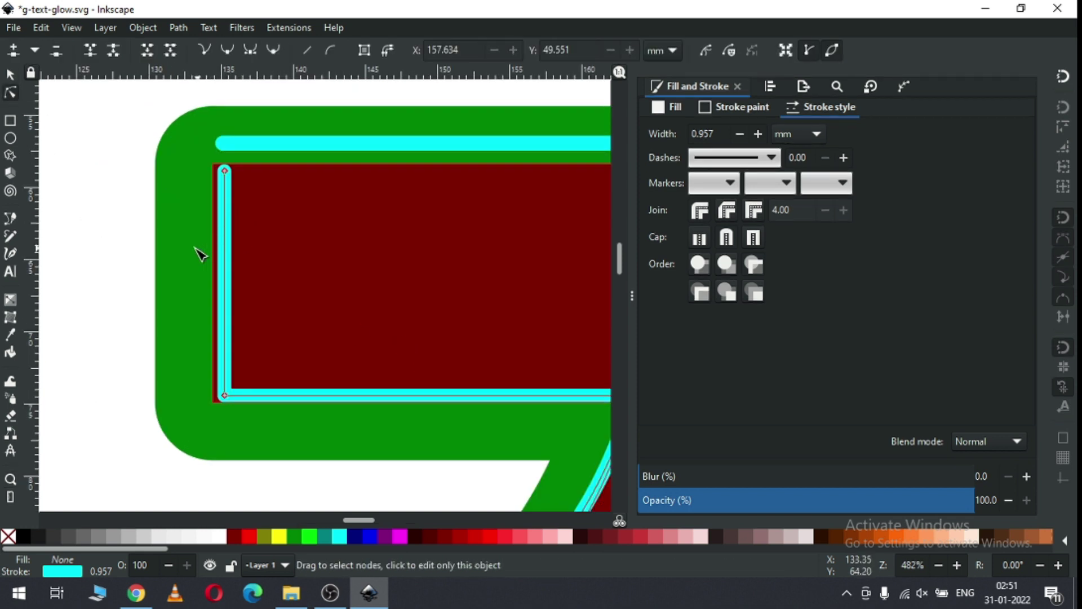
pyautogui.moveTo(199, 162); pyautogui.dragTo(276, 431)
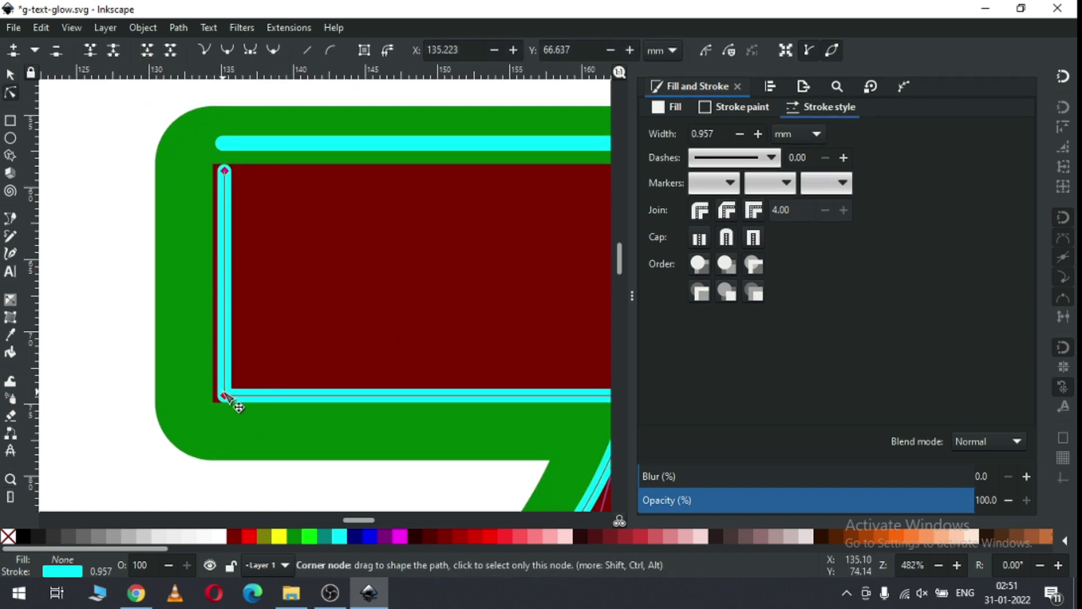
pyautogui.moveTo(224, 395); pyautogui.dragTo(191, 398)
pyautogui.press('-')
pyautogui.press('-')
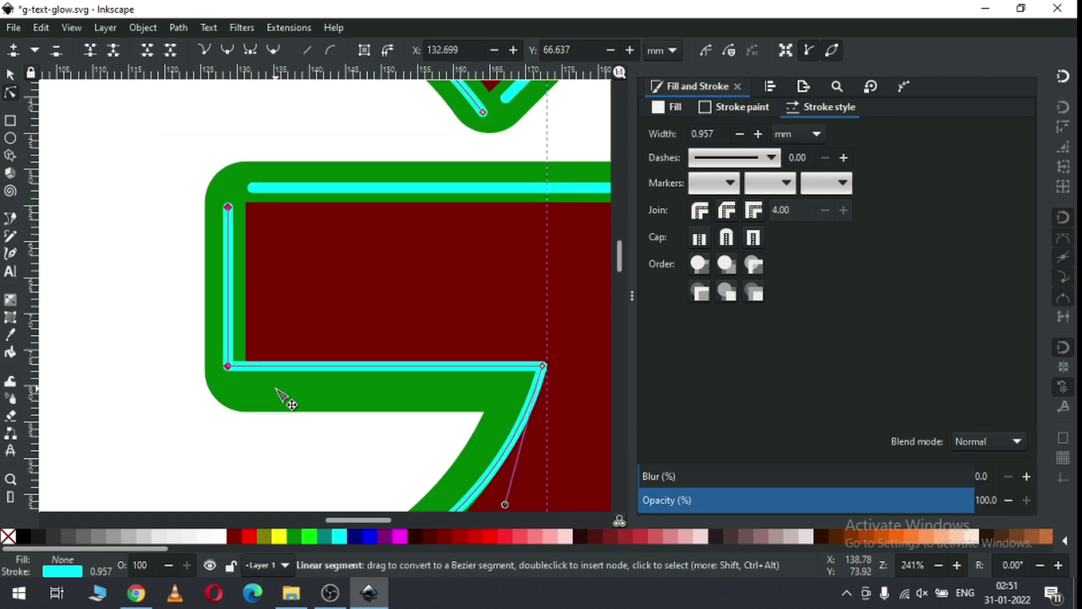
# - Add a node just below the inner path's sharp corner and lower both crossbar corner nodes into the green stroke, the left one to Y about 76.4 mm
pyautogui.press('z')
pyautogui.moveTo(395, 369); pyautogui.dragTo(519, 408)
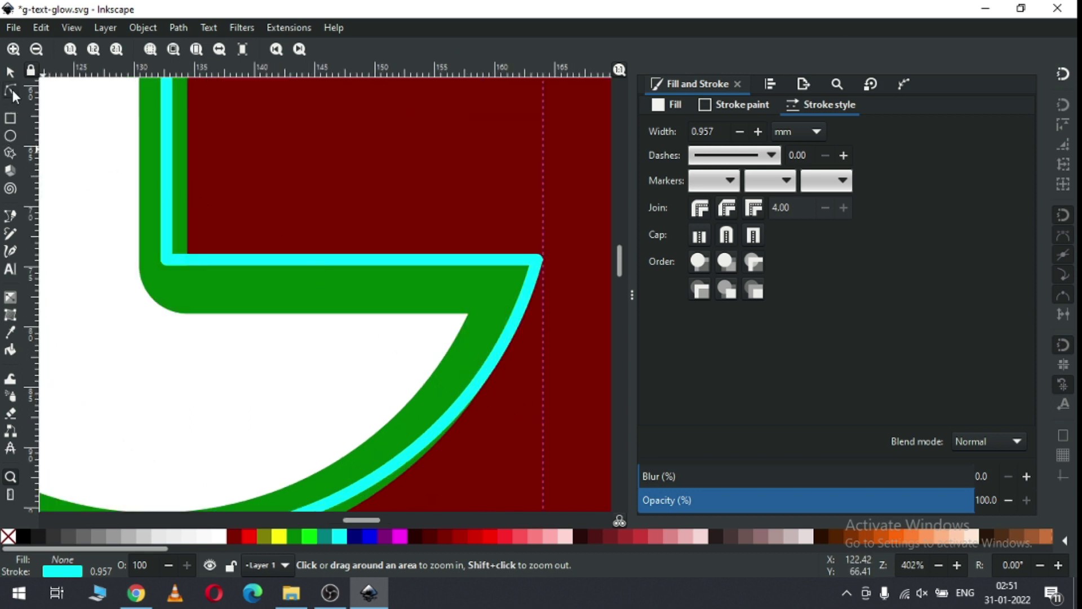
pyautogui.click(11, 91)
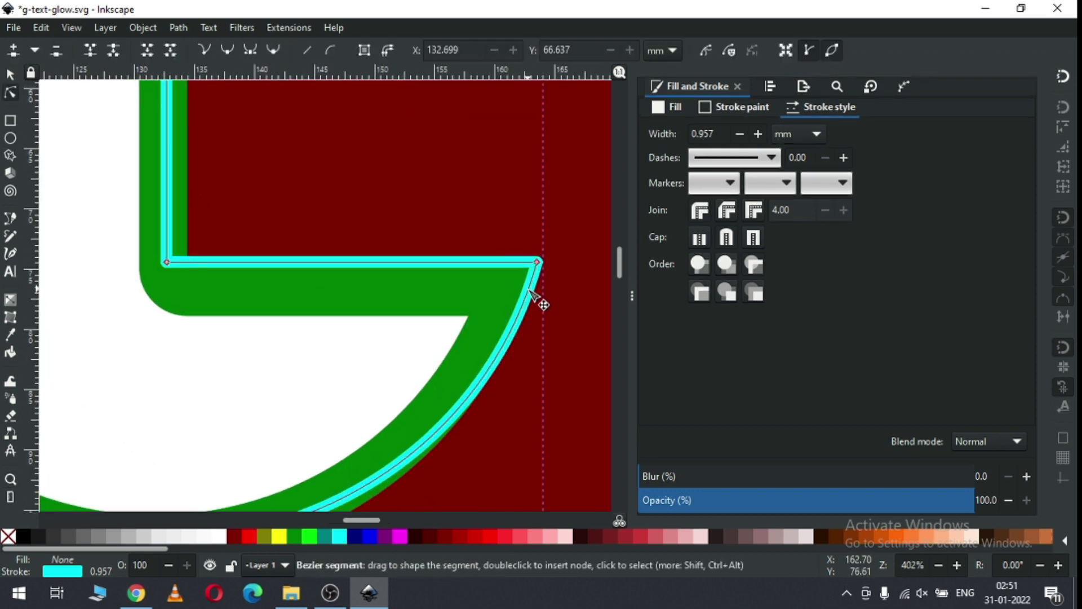
pyautogui.click(529, 289)
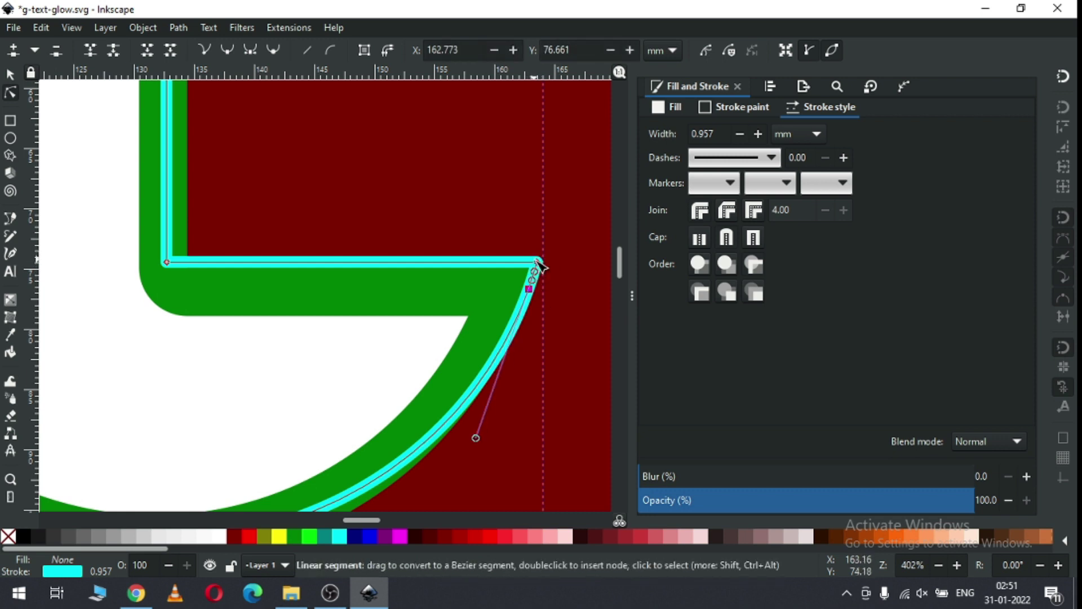
pyautogui.moveTo(539, 263); pyautogui.dragTo(448, 283)
pyautogui.moveTo(168, 263); pyautogui.dragTo(174, 292)
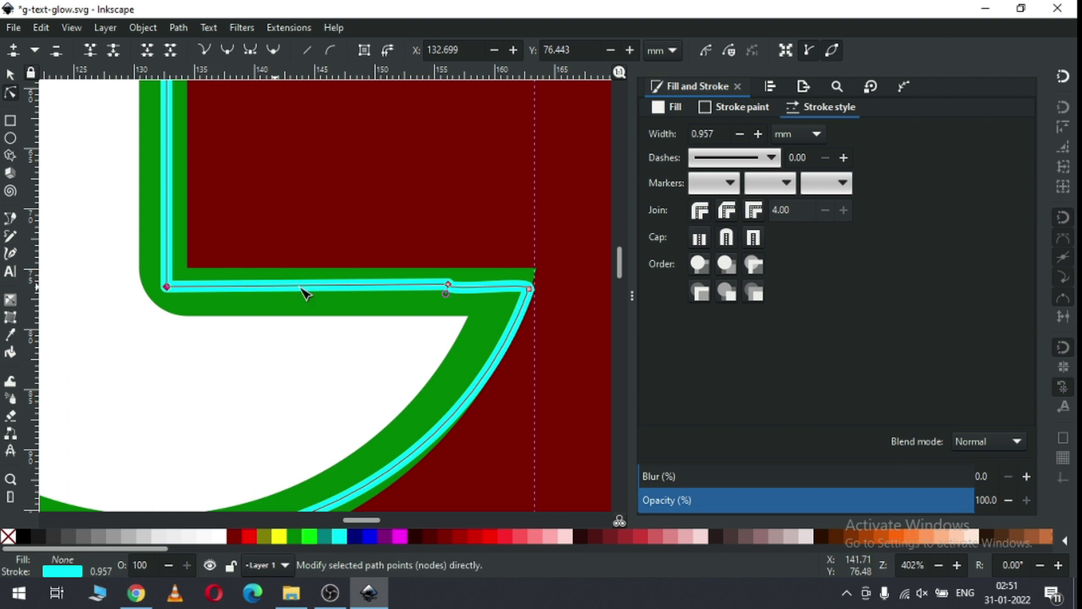
# - Break the inner path at the curve's end node and at a new node near X 151.6 mm, separate the pieces and delete the short middle one
pyautogui.click(530, 290)
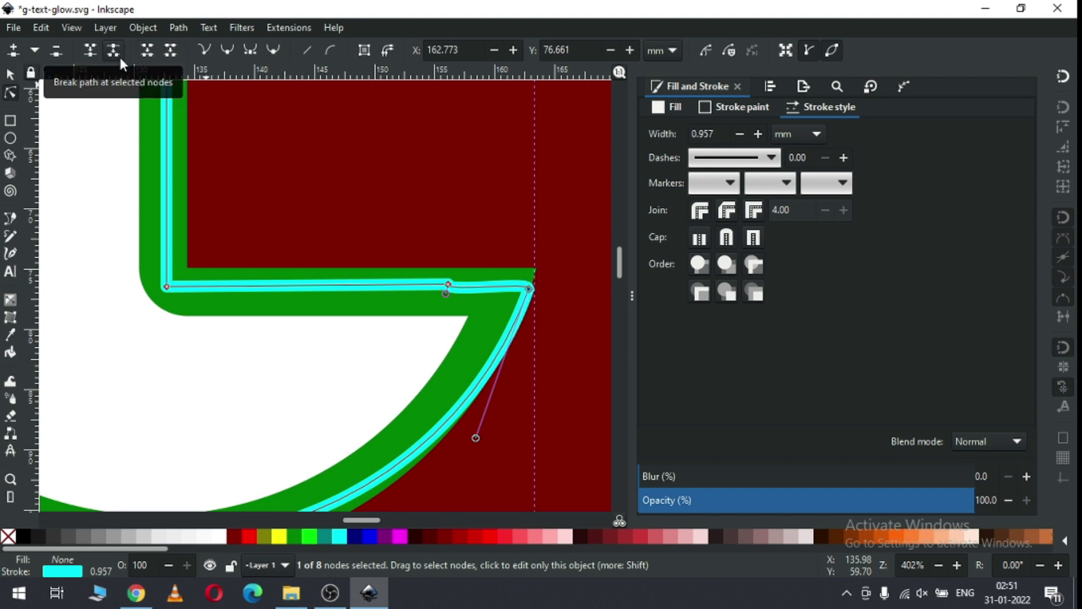
pyautogui.doubleClick(395, 285)
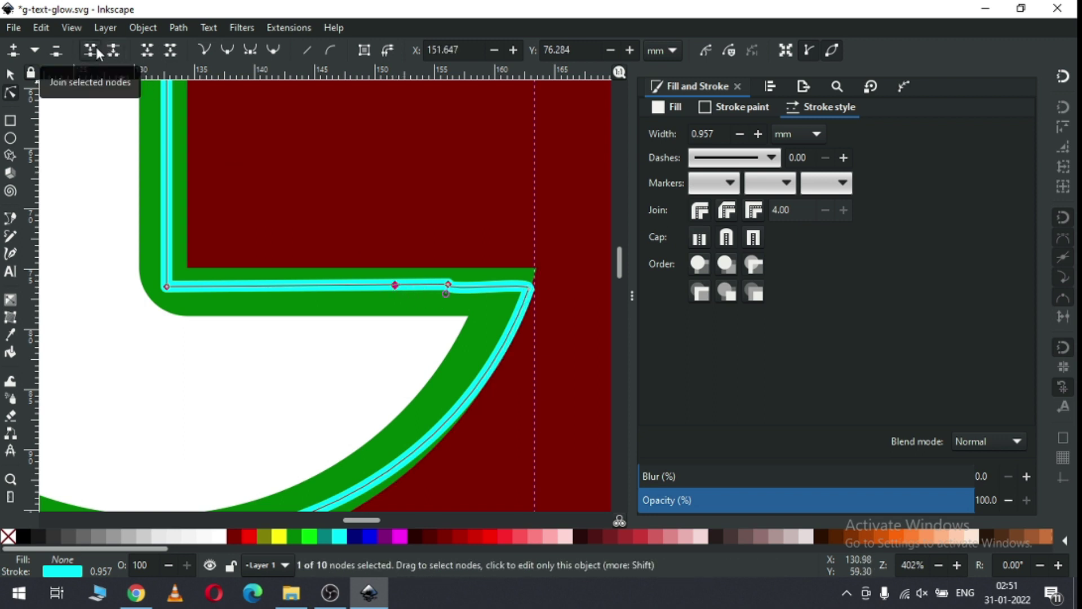
pyautogui.click(10, 75)
pyautogui.click(177, 26)
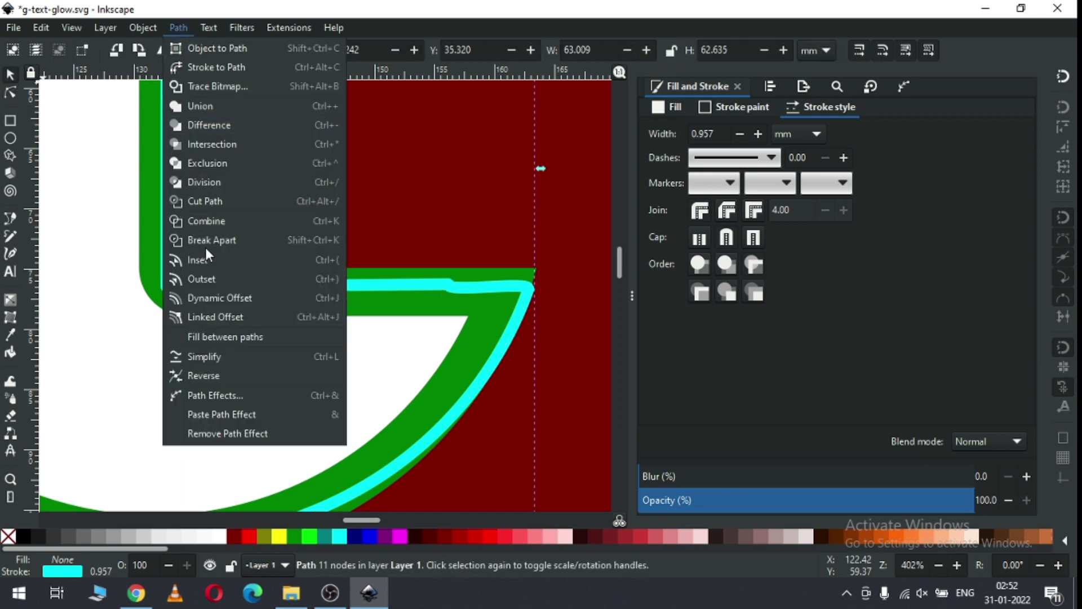
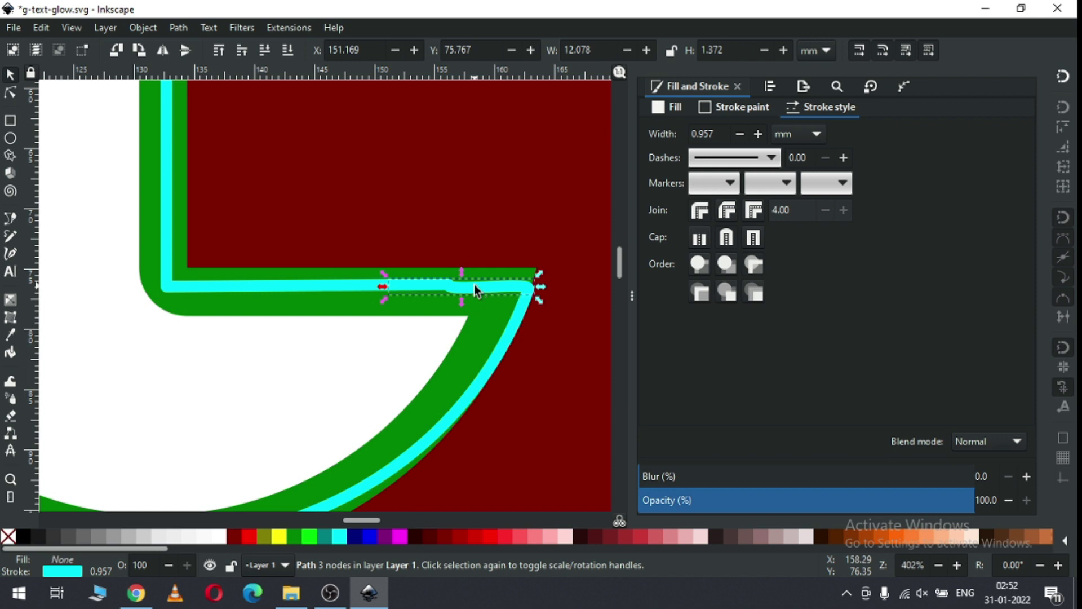
pyautogui.press('Delete')
# - Break the remaining L-shaped cyan crossbar piece at its lower-left corner node
pyautogui.click(379, 285)
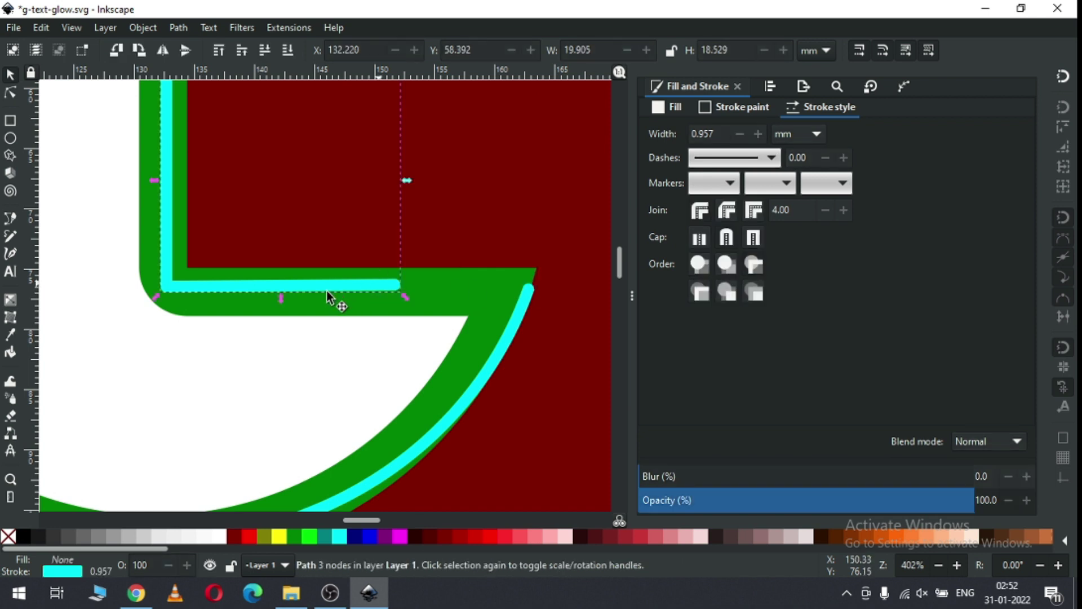
pyautogui.press('n')
pyautogui.moveTo(133, 280); pyautogui.dragTo(198, 322)
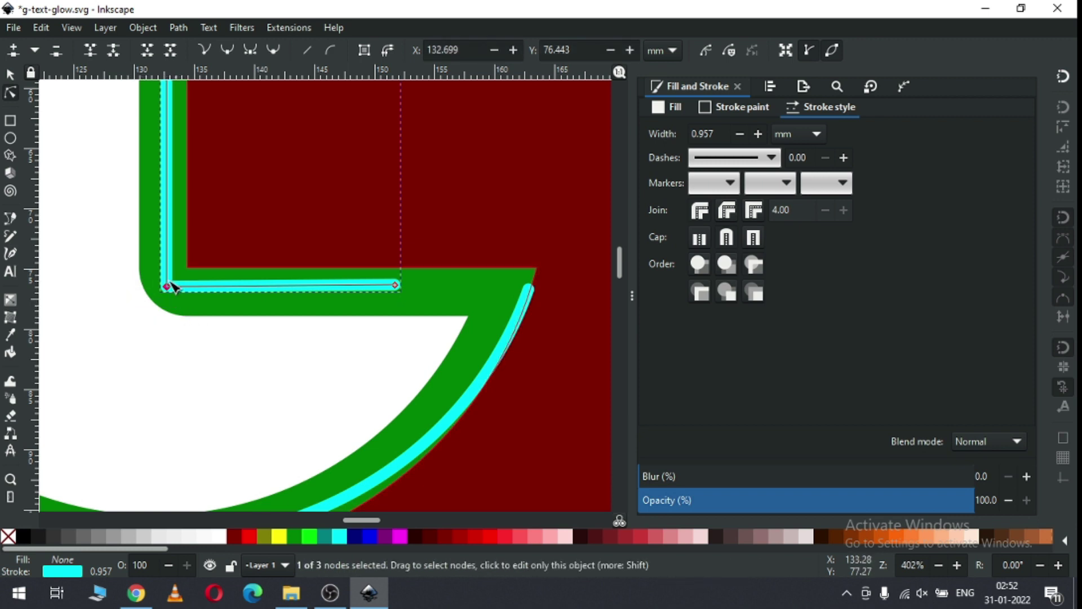
pyautogui.click(115, 52)
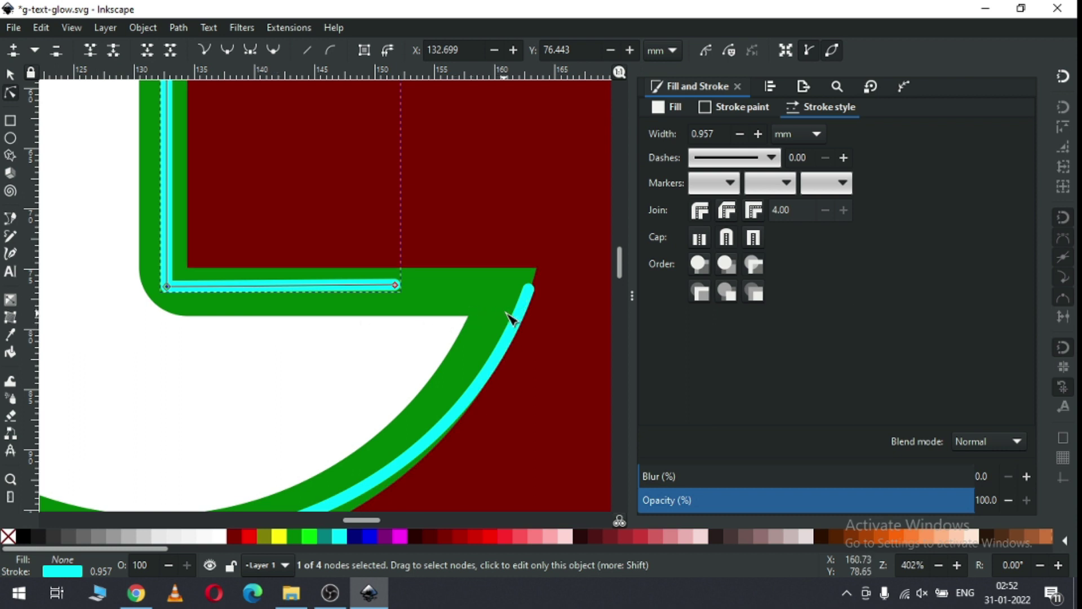
# - Move the inner cyan curve's lower end node inward into the green stroke, to about X 161.1, Y 76.7 mm
pyautogui.click(525, 317)
pyautogui.moveTo(527, 290); pyautogui.dragTo(510, 291)
pyautogui.press('-')
pyautogui.press('-')
pyautogui.press('-')
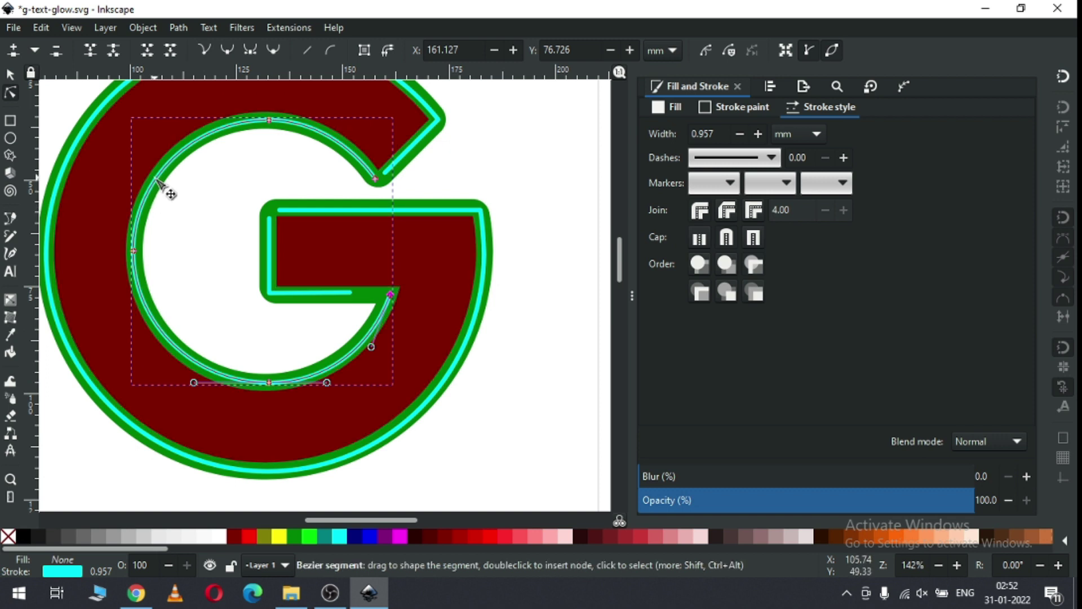
# - Add two nodes on the inner cyan curve's upper-left arc, near X 106.1, Y 49.6 mm and X 102.6, Y 56.1 mm, and break the path at both
pyautogui.click(142, 242)
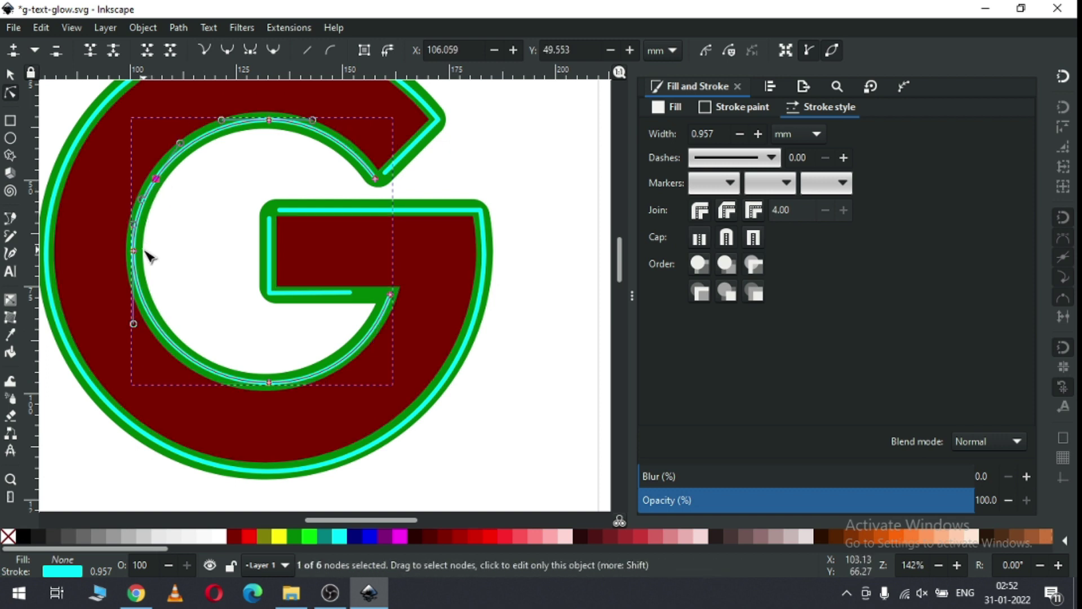
pyautogui.doubleClick(142, 207)
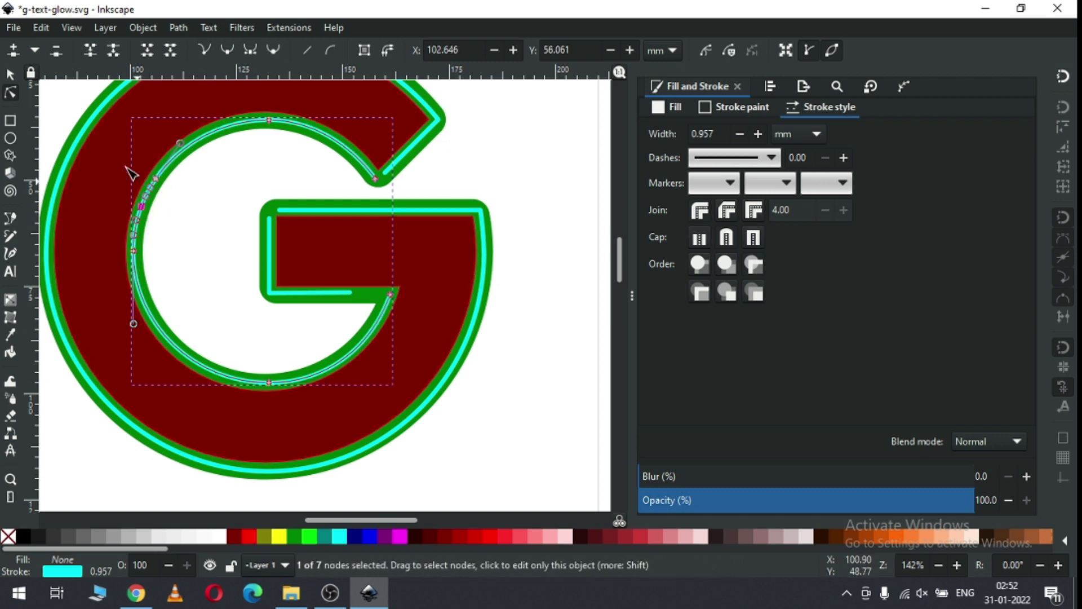
pyautogui.moveTo(116, 162); pyautogui.dragTo(198, 222)
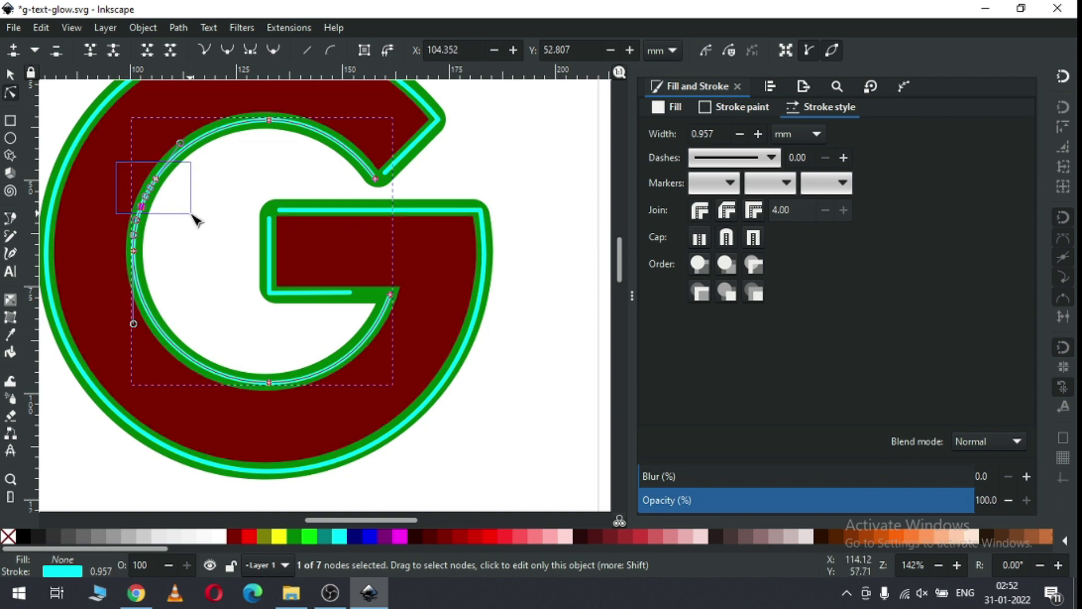
pyautogui.click(113, 52)
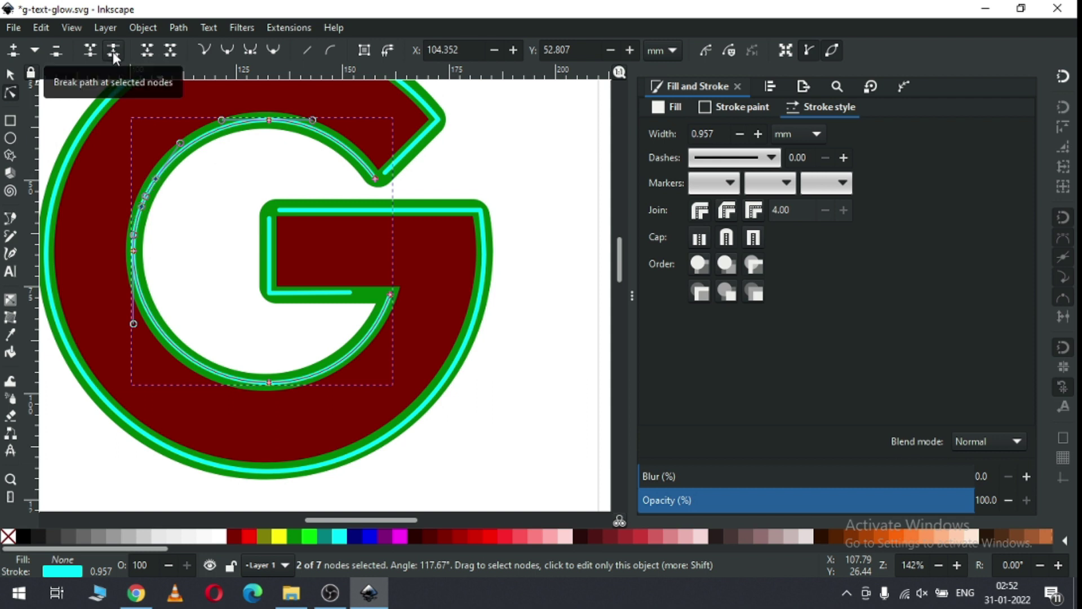
# - Break apart the inner cyan curve and delete the short piece on its upper-left arc
pyautogui.press('s')
pyautogui.click(178, 27)
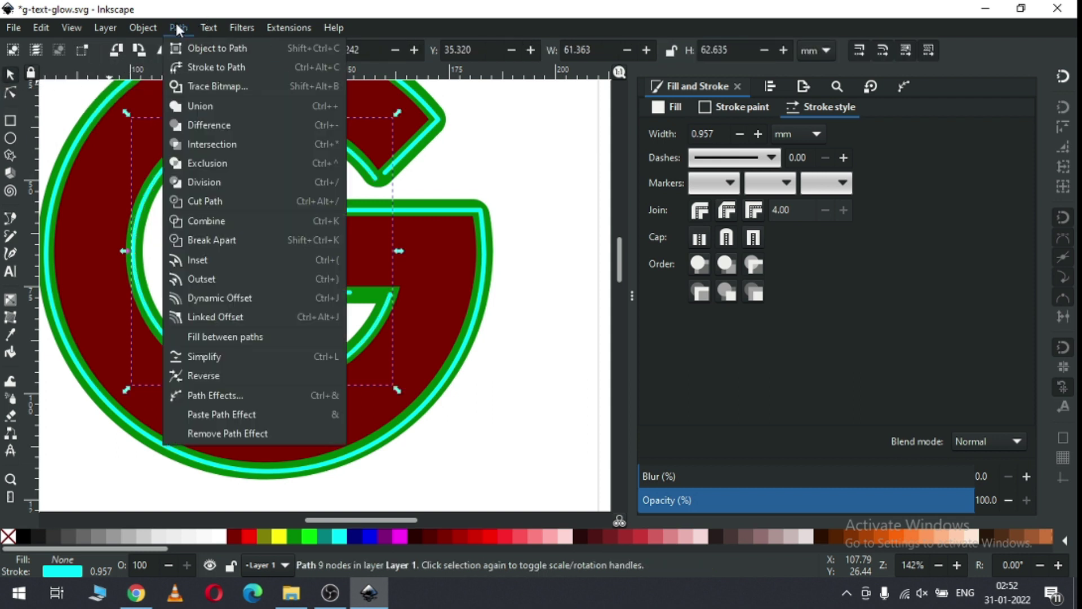
pyautogui.click(213, 239)
pyautogui.click(194, 233)
pyautogui.moveTo(195, 235); pyautogui.dragTo(106, 155)
pyautogui.press('Delete')
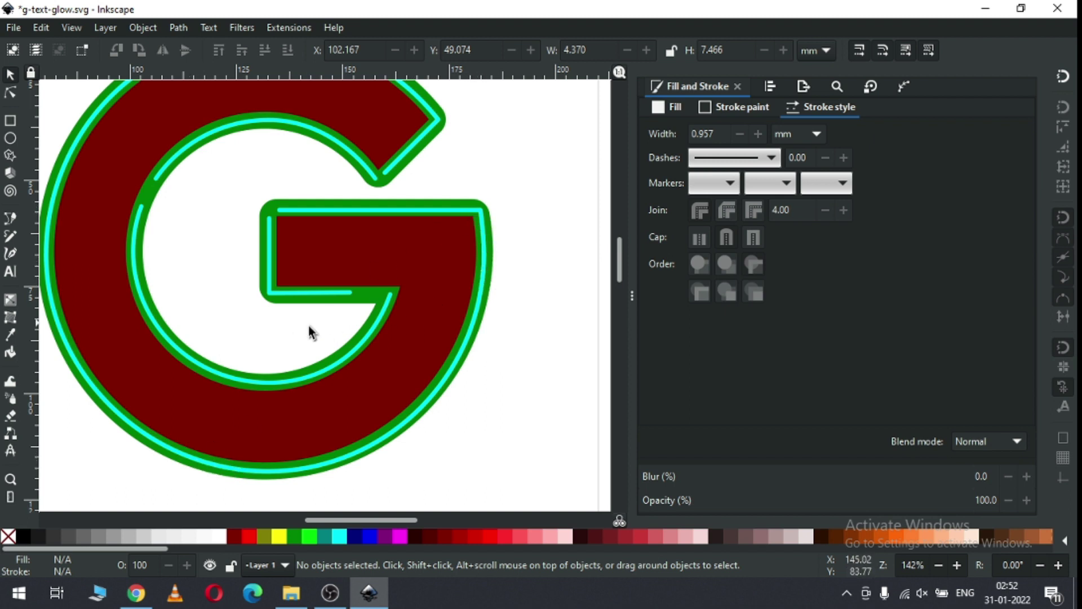
# - Add two nodes on the outer cyan path's lower-left arc, centred near X 95.6, Y 102.8 mm, and select both
pyautogui.click(106, 405)
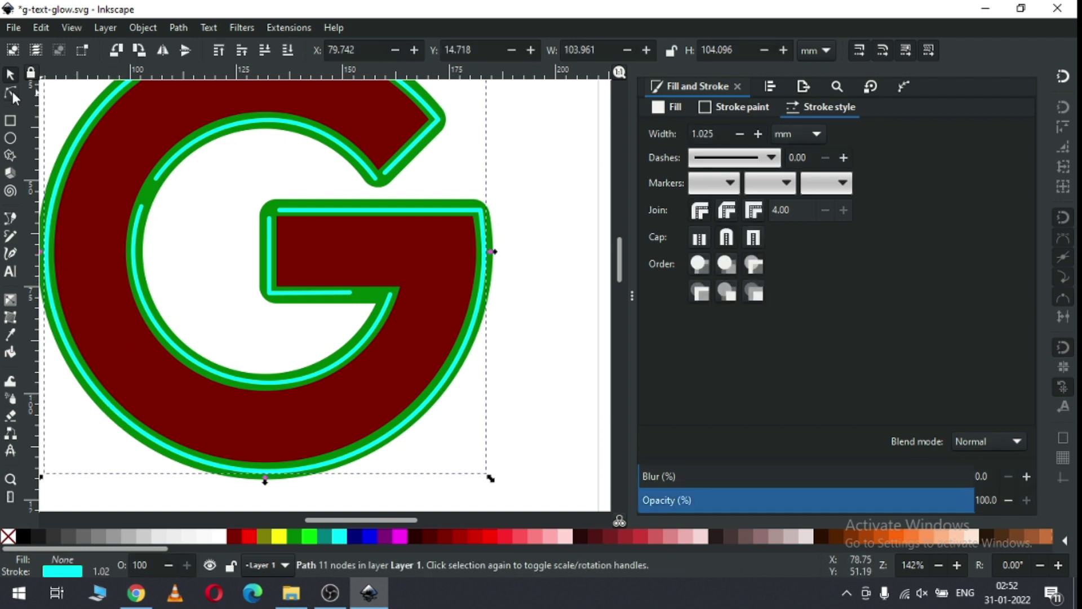
pyautogui.click(11, 94)
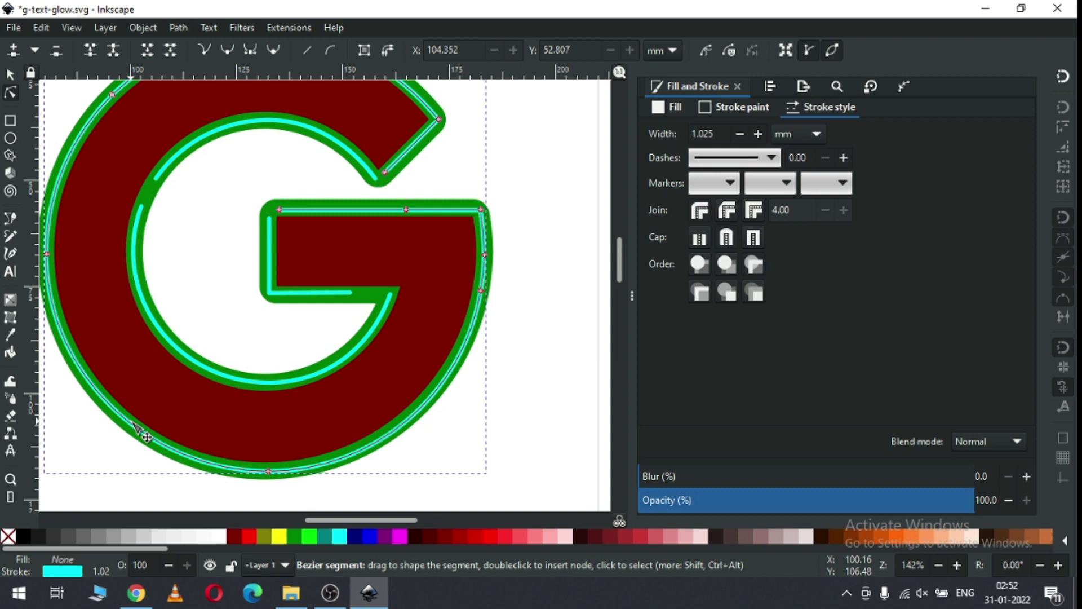
pyautogui.click(127, 420)
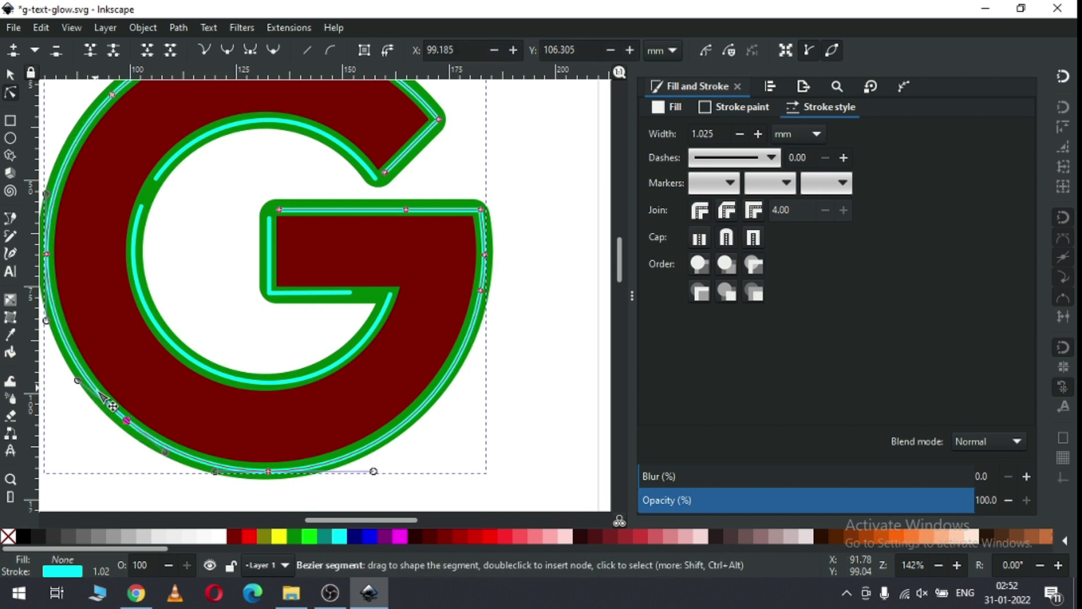
pyautogui.doubleClick(99, 392)
pyautogui.moveTo(92, 468); pyautogui.dragTo(140, 374)
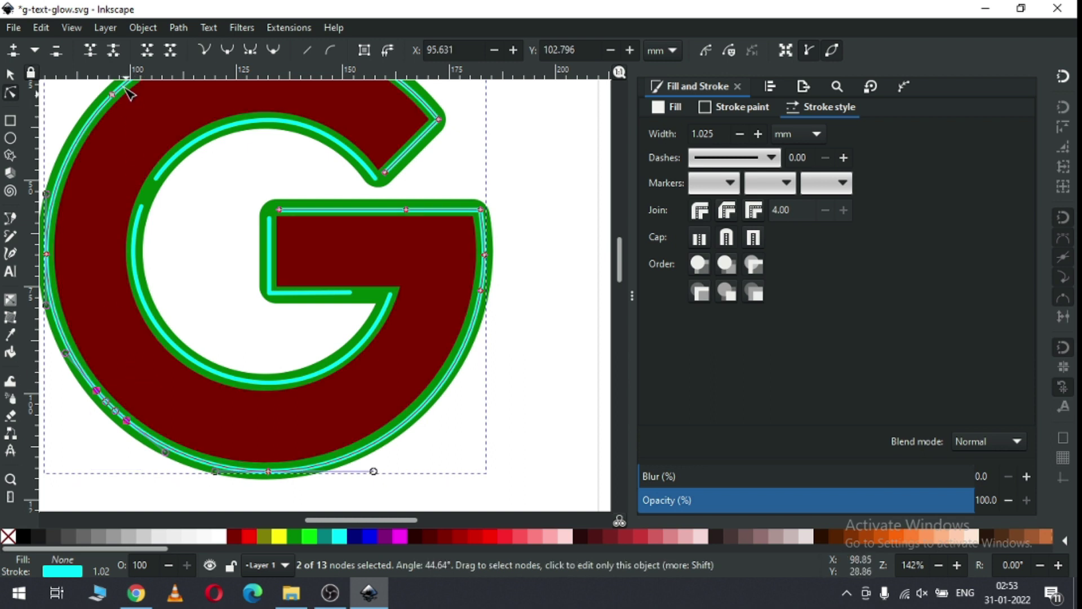
pyautogui.click(114, 54)
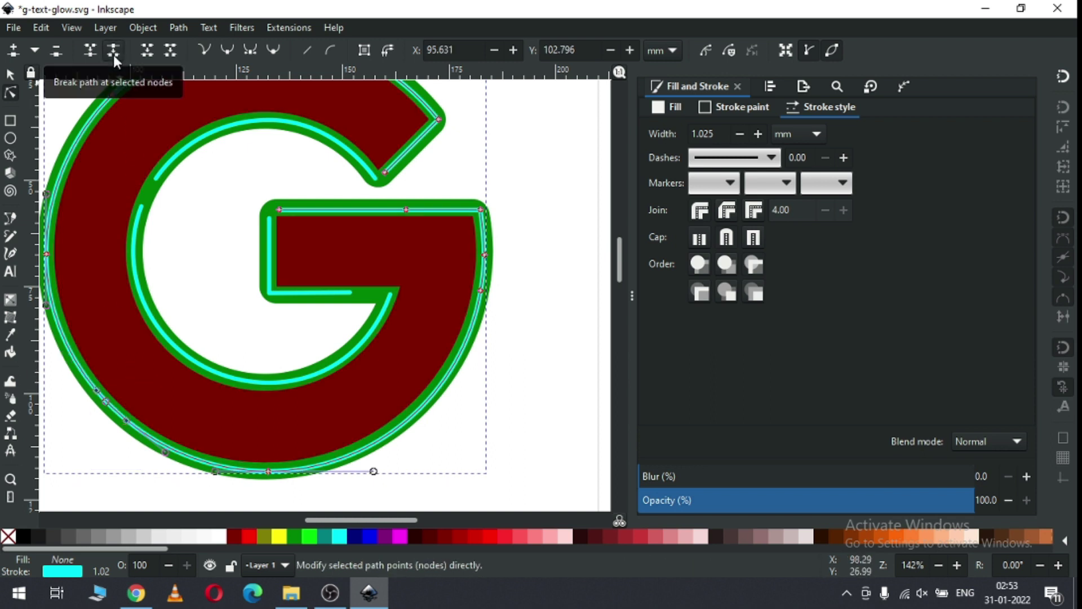
pyautogui.click(11, 74)
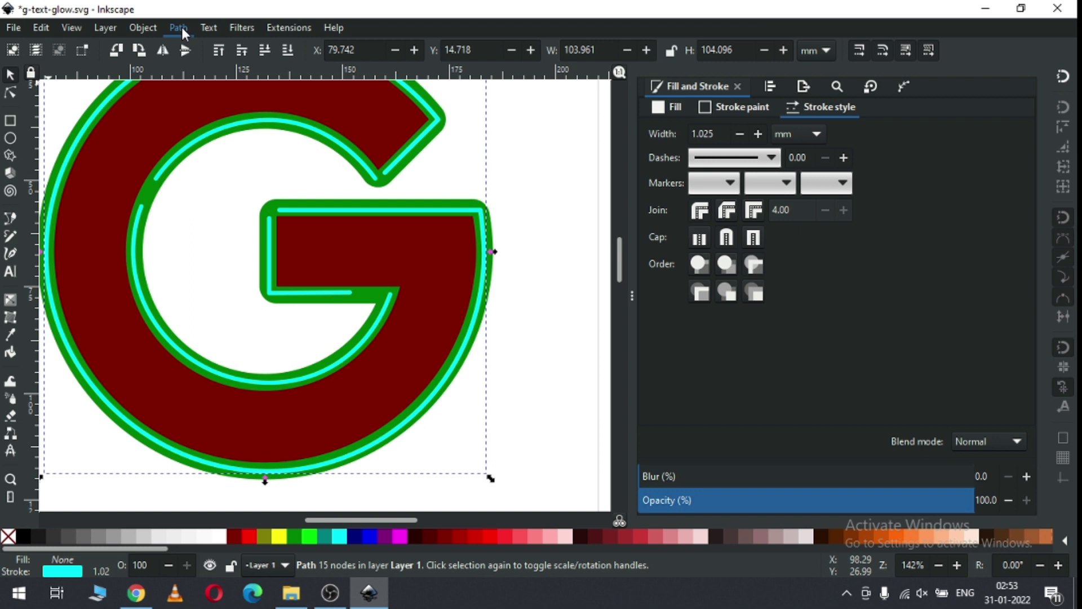
pyautogui.click(179, 27)
pyautogui.click(196, 124)
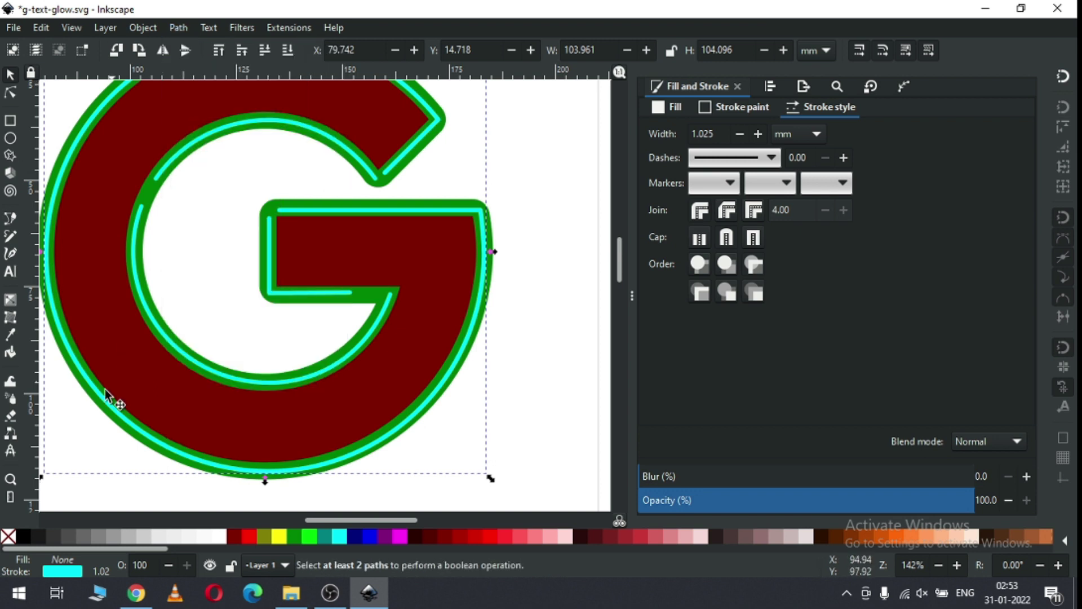
pyautogui.click(103, 445)
pyautogui.moveTo(102, 482); pyautogui.dragTo(157, 356)
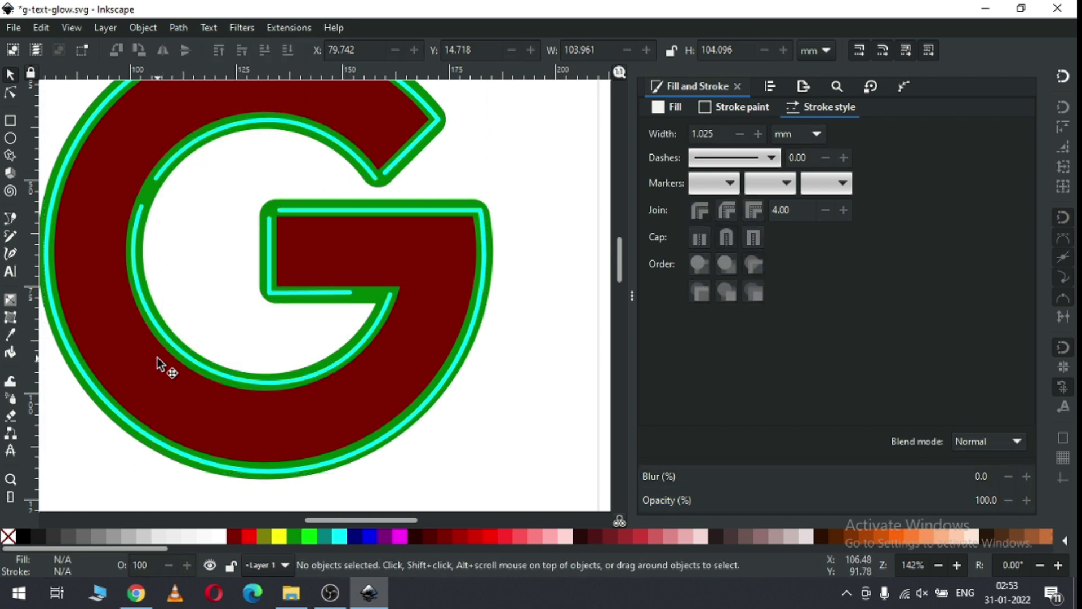
# - Break the outer cyan path at the two neighbouring nodes on its lower-left arc
pyautogui.click(122, 416)
pyautogui.press('n')
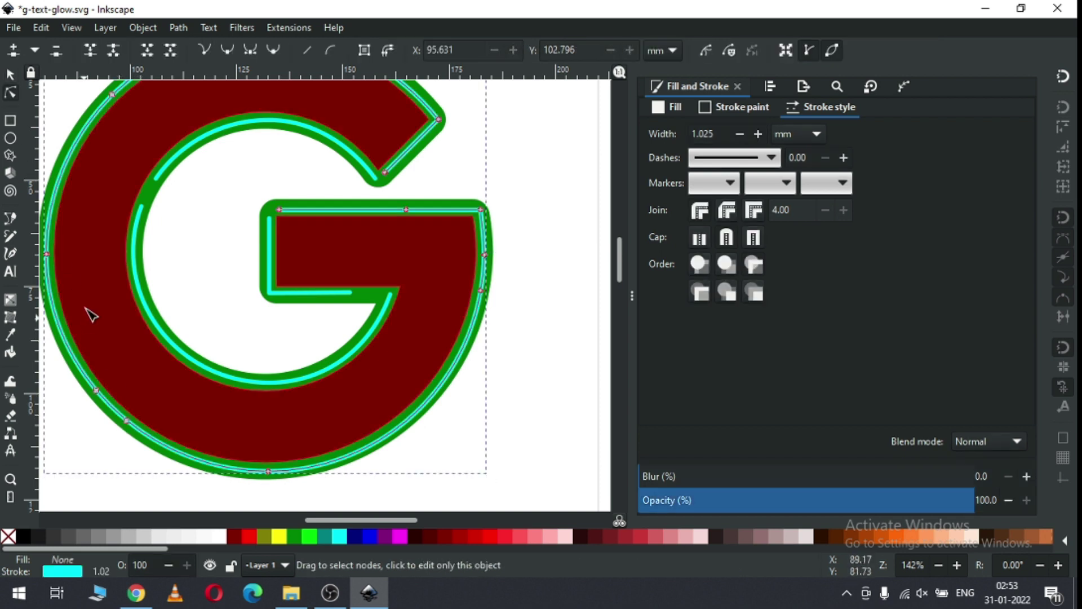
pyautogui.moveTo(77, 461); pyautogui.dragTo(131, 387)
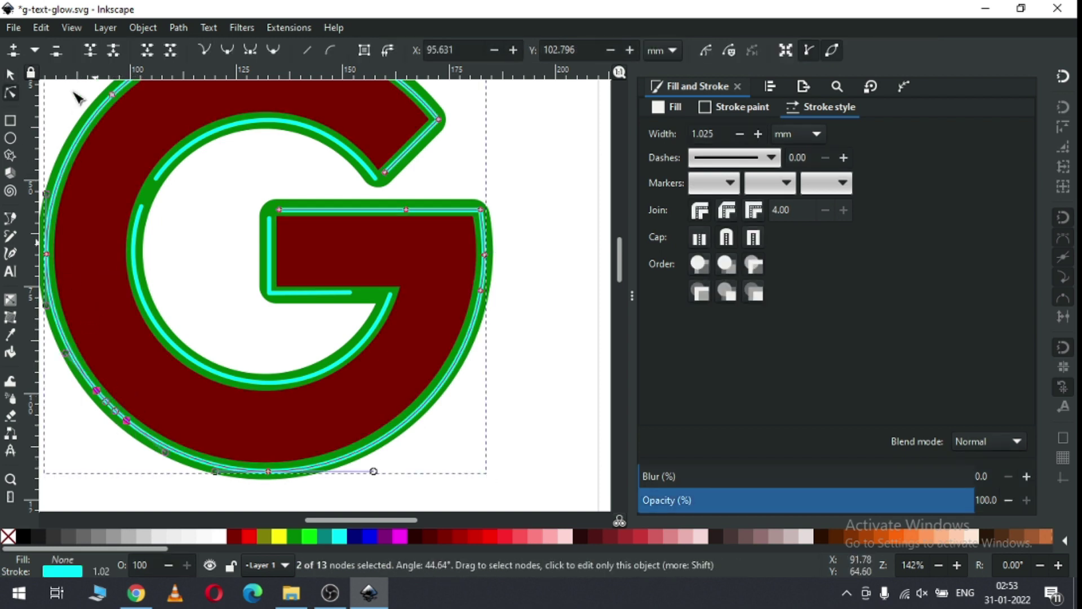
pyautogui.click(115, 54)
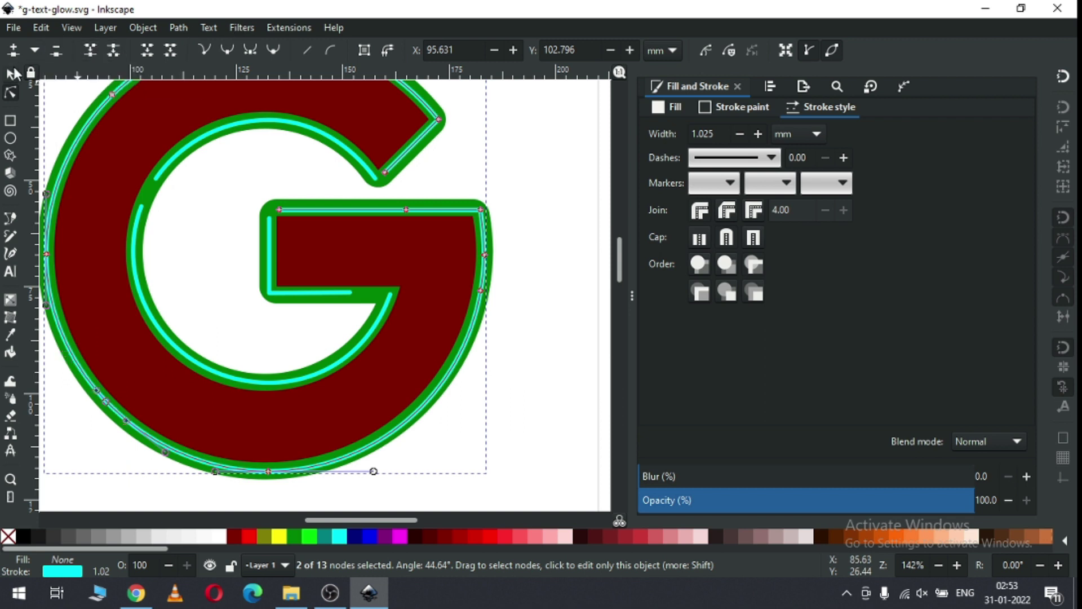
# - Break apart the outer cyan path and delete the short piece on its lower-left arc
pyautogui.press('s')
pyautogui.click(176, 28)
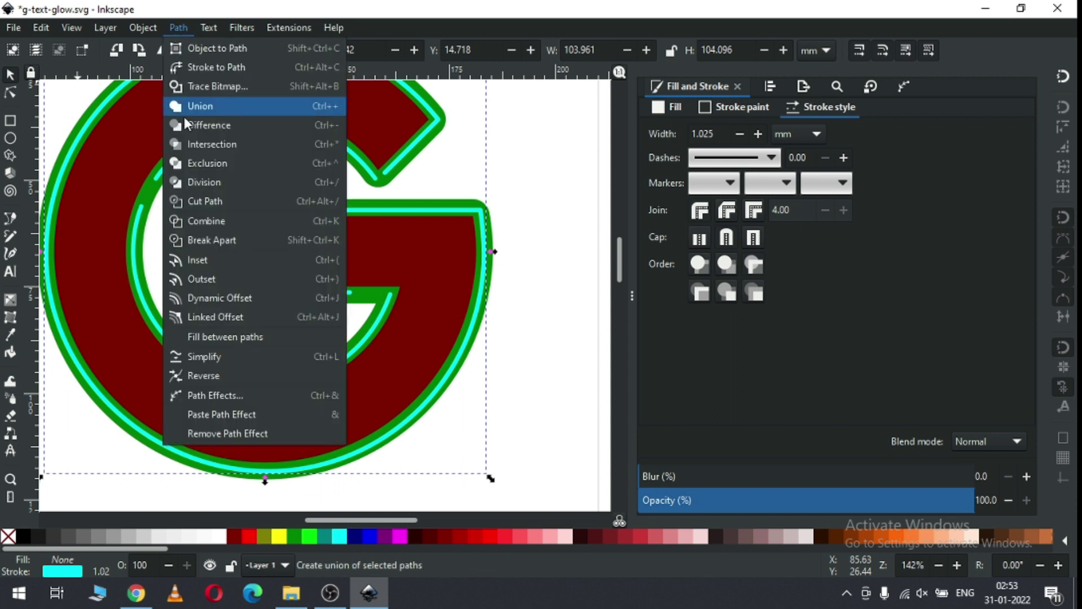
pyautogui.click(206, 239)
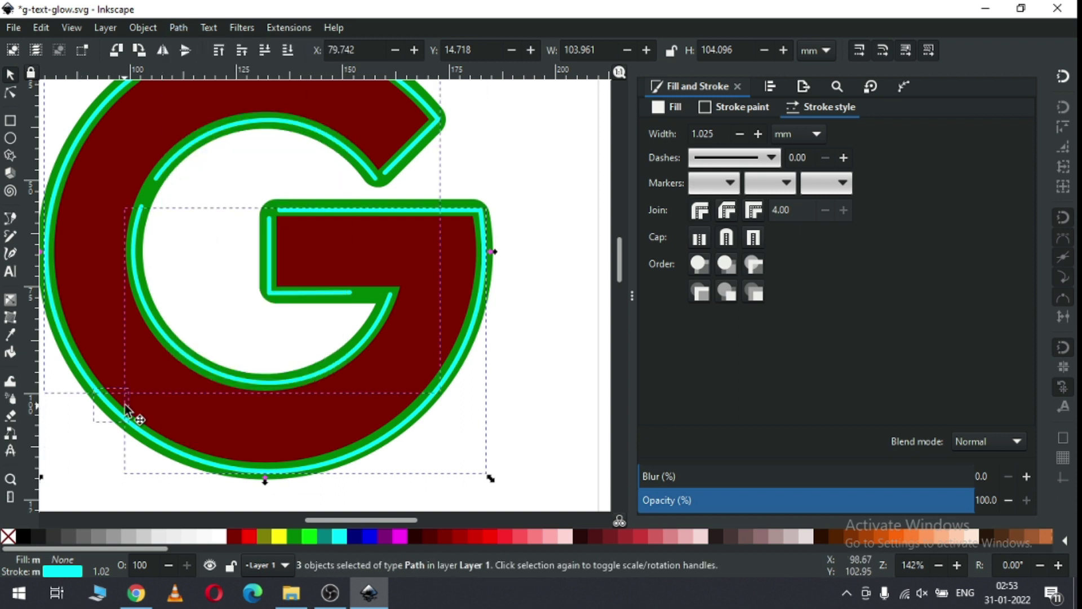
pyautogui.click(90, 446)
pyautogui.moveTo(70, 461); pyautogui.dragTo(142, 366)
pyautogui.press('Delete')
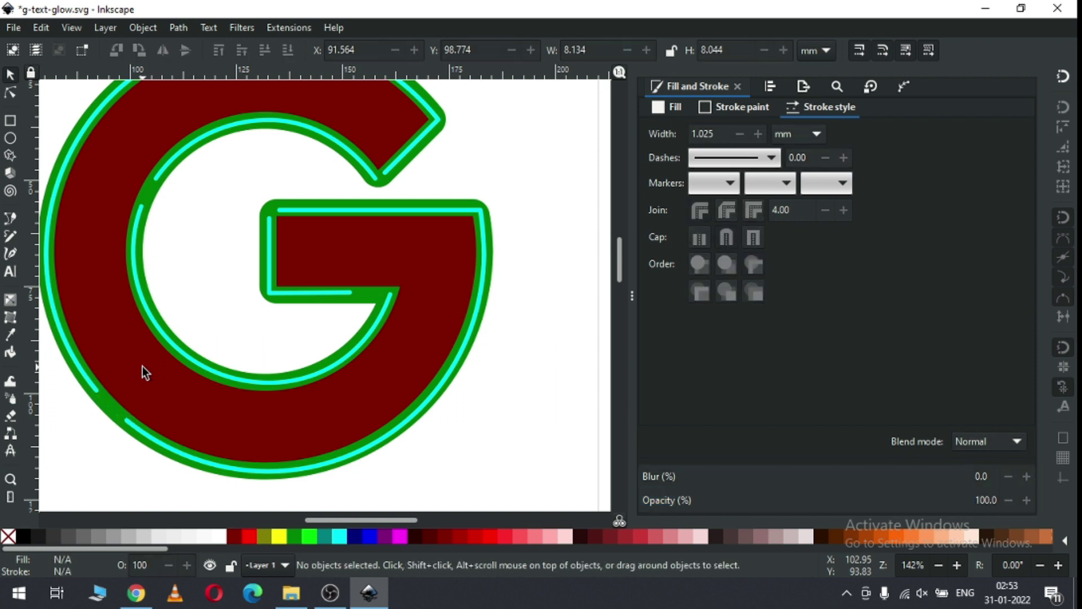
# - Add a node on the outer cyan arc above the G's upper-right tip and break the path there and at the tip's corner node
pyautogui.press('-')
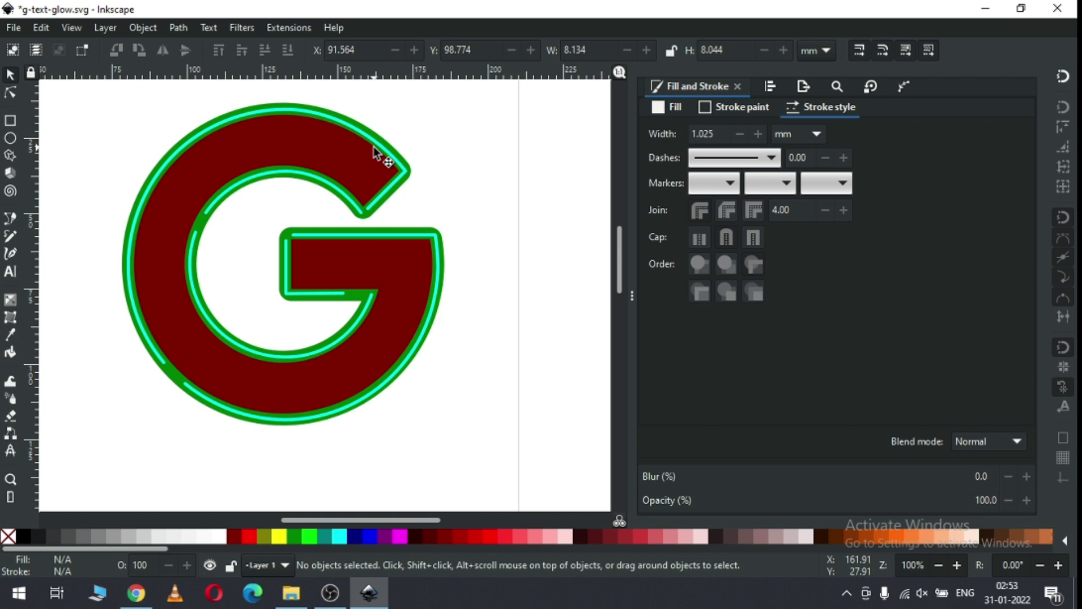
pyautogui.press('z')
pyautogui.moveTo(250, 96); pyautogui.dragTo(473, 230)
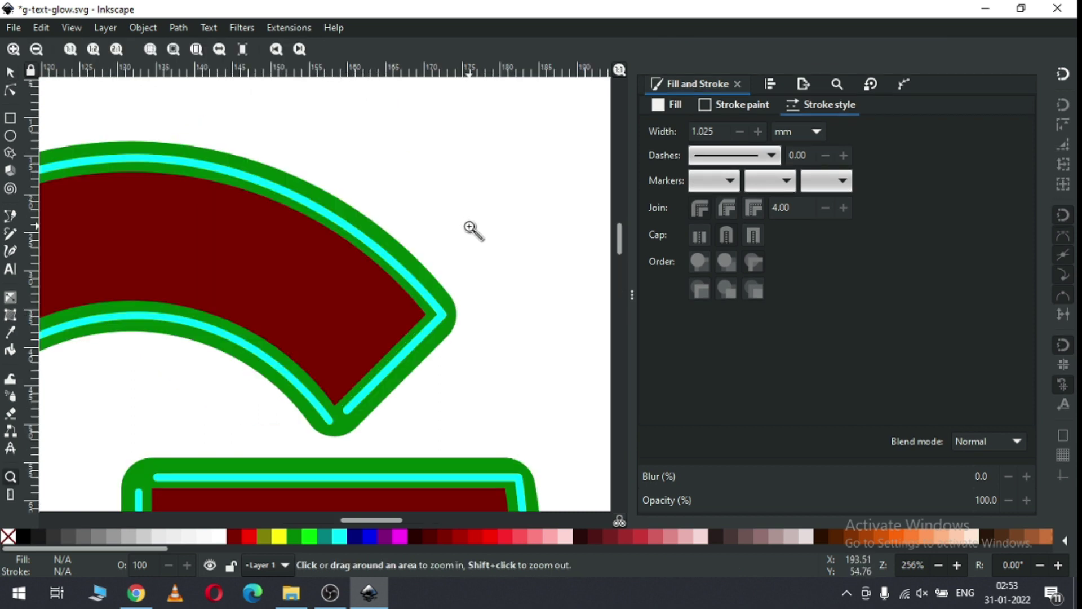
pyautogui.click(14, 90)
pyautogui.click(365, 241)
pyautogui.moveTo(496, 206); pyautogui.dragTo(394, 318)
pyautogui.click(89, 48)
# - Separate the broken outer pieces and delete the short arc piece leading to the G's upper-right tip
pyautogui.hotkey('shift', 'ctrl', 'k')
pyautogui.moveTo(514, 205); pyautogui.dragTo(342, 326)
pyautogui.scroll(-4, 342, 326)
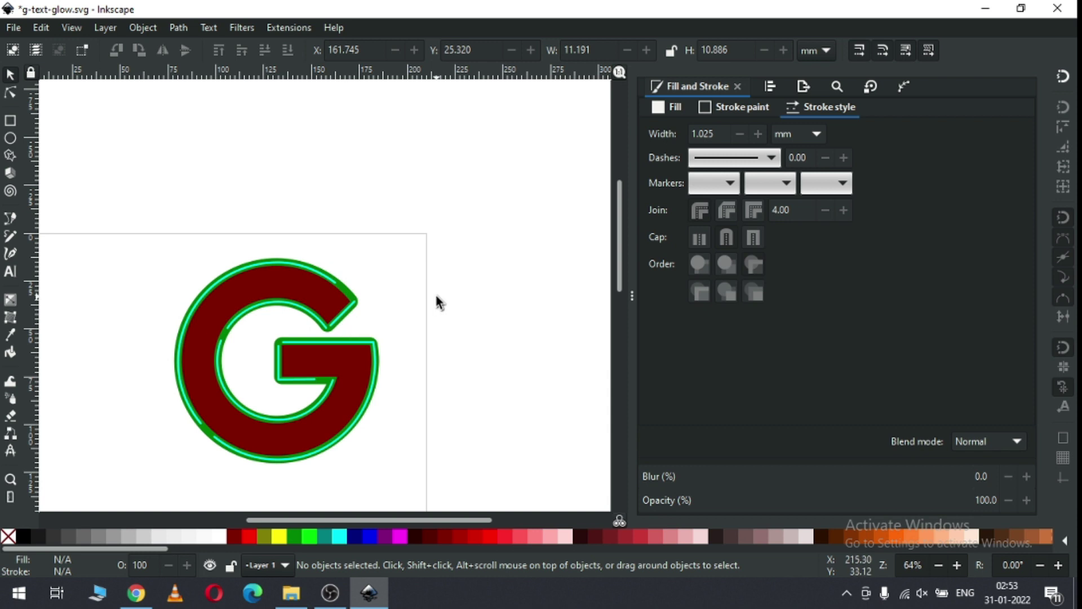
# - Add two nodes on the outer cyan path's upper-left arc, centred near X 107.5, Y 21.4 mm, and break the path at both
pyautogui.press('z')
pyautogui.moveTo(217, 273); pyautogui.dragTo(316, 333)
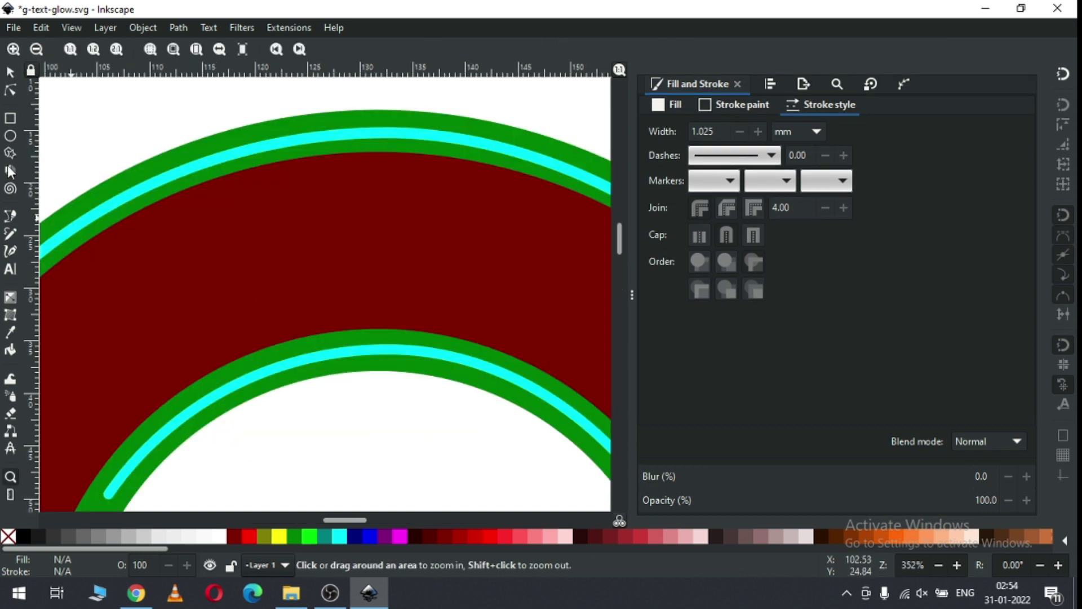
pyautogui.click(10, 91)
pyautogui.click(158, 196)
pyautogui.click(129, 200)
pyautogui.doubleClick(101, 210)
pyautogui.moveTo(83, 153); pyautogui.dragTo(181, 248)
pyautogui.click(113, 51)
# - Break apart the outer cyan arc and delete the short piece between the two breaks at its upper left
pyautogui.click(178, 27)
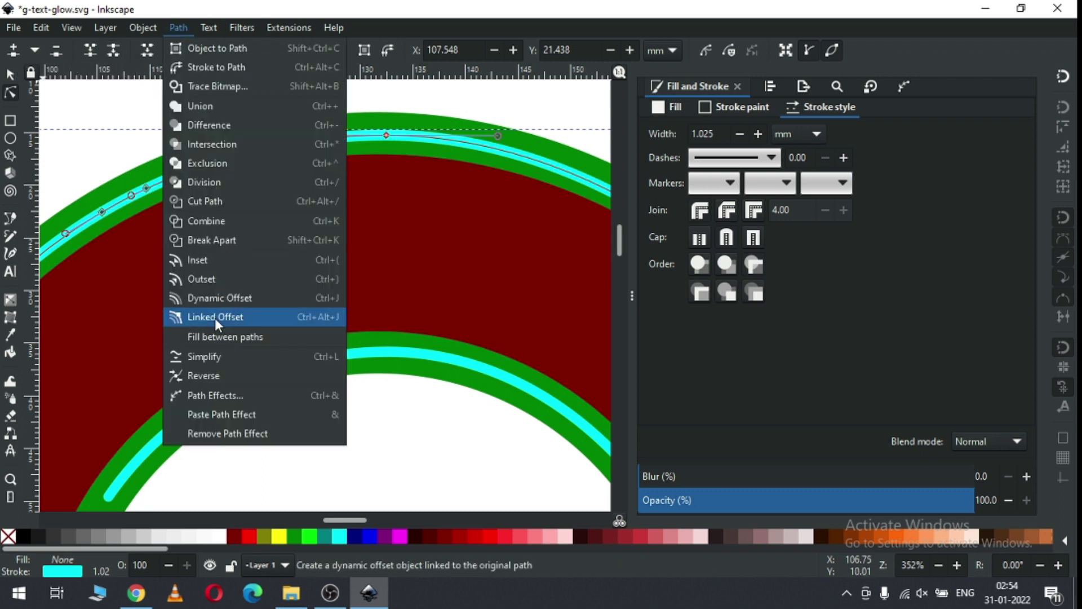
pyautogui.click(207, 240)
pyautogui.moveTo(59, 162); pyautogui.dragTo(182, 273)
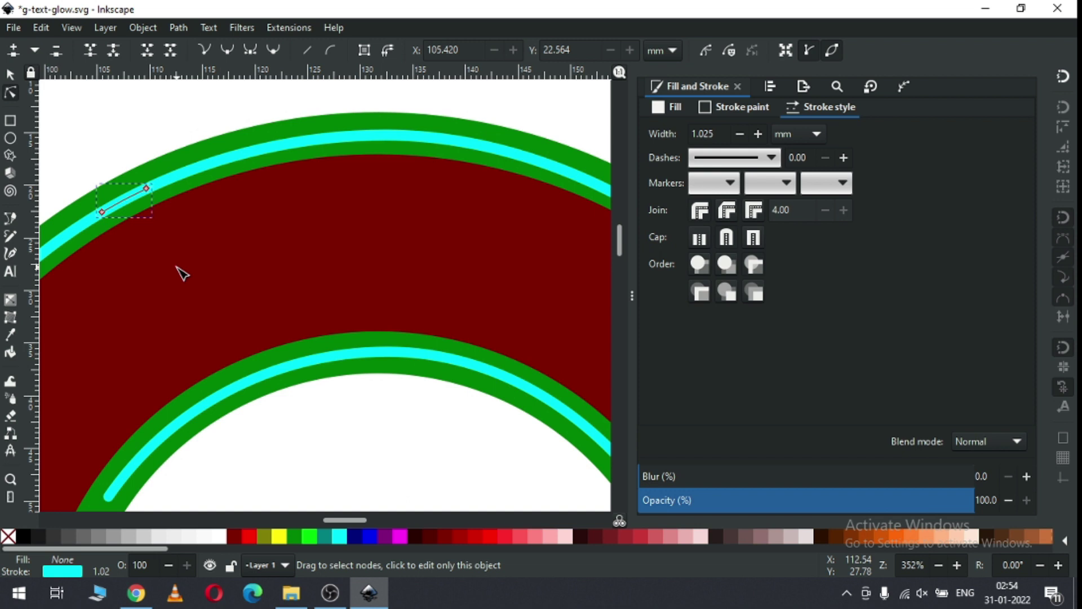
pyautogui.click(10, 75)
pyautogui.press('Delete')
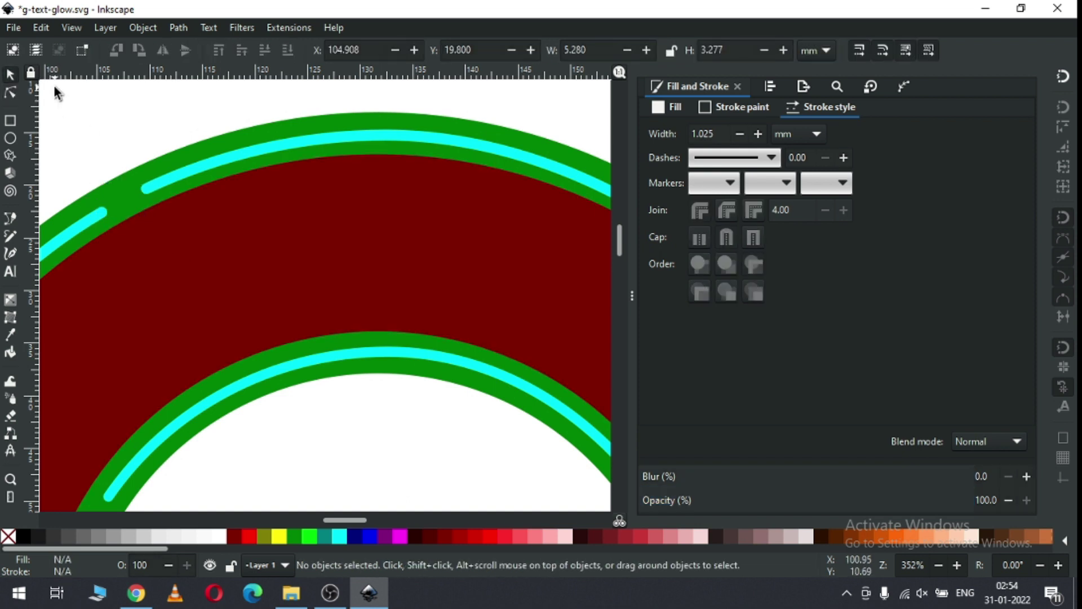
# - Save the changes to g-text-glow.svg
pyautogui.press('-')
pyautogui.press('-')
pyautogui.press('-')
pyautogui.press('-')
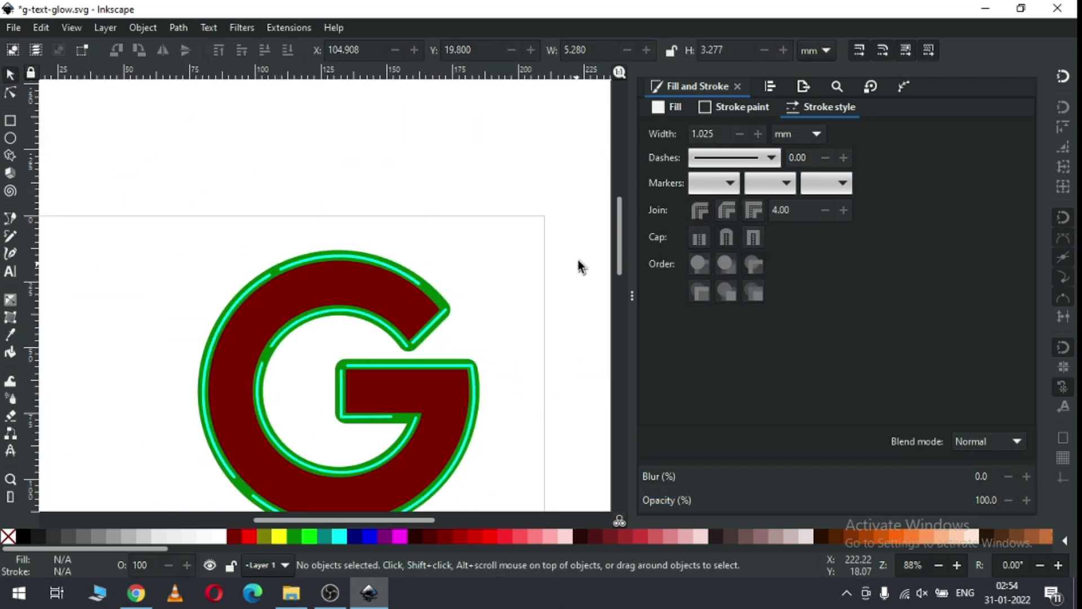
pyautogui.scroll(-4, 617, 259)
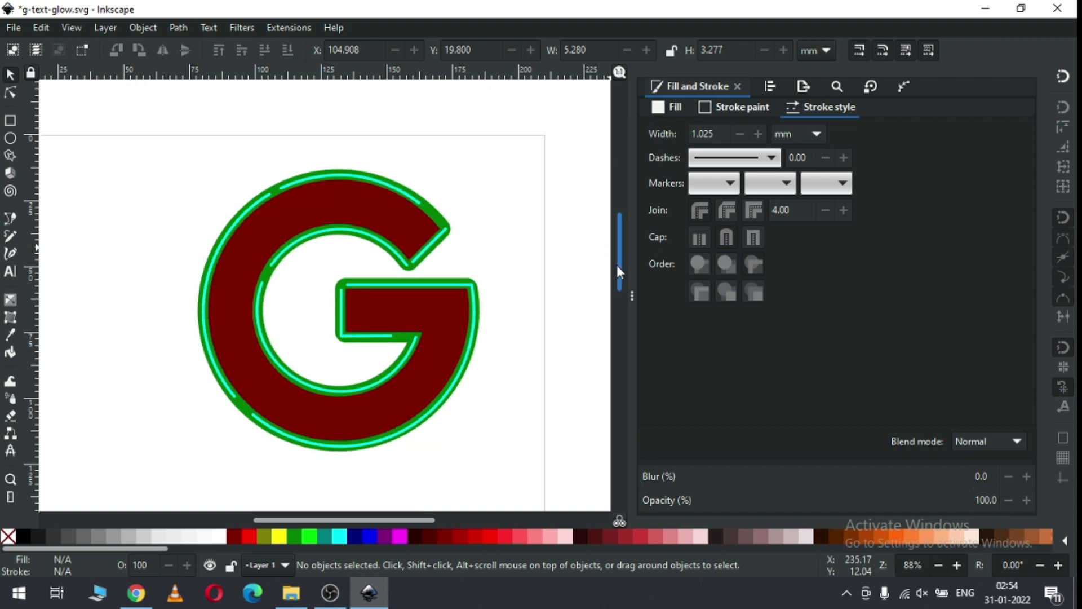
pyautogui.hotkey('ctrl', 's')
# - Select the diagonal cyan piece at the G's upper end and extend the selection to all objects with the same stroke style
pyautogui.press('-')
pyautogui.press('z')
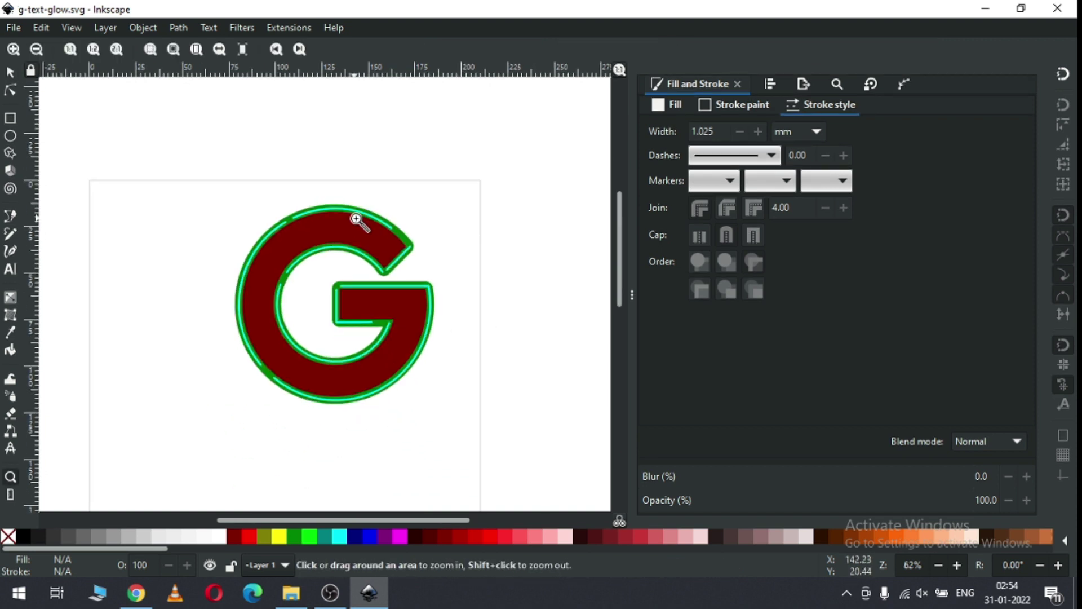
pyautogui.moveTo(358, 222); pyautogui.dragTo(445, 297)
pyautogui.click(9, 73)
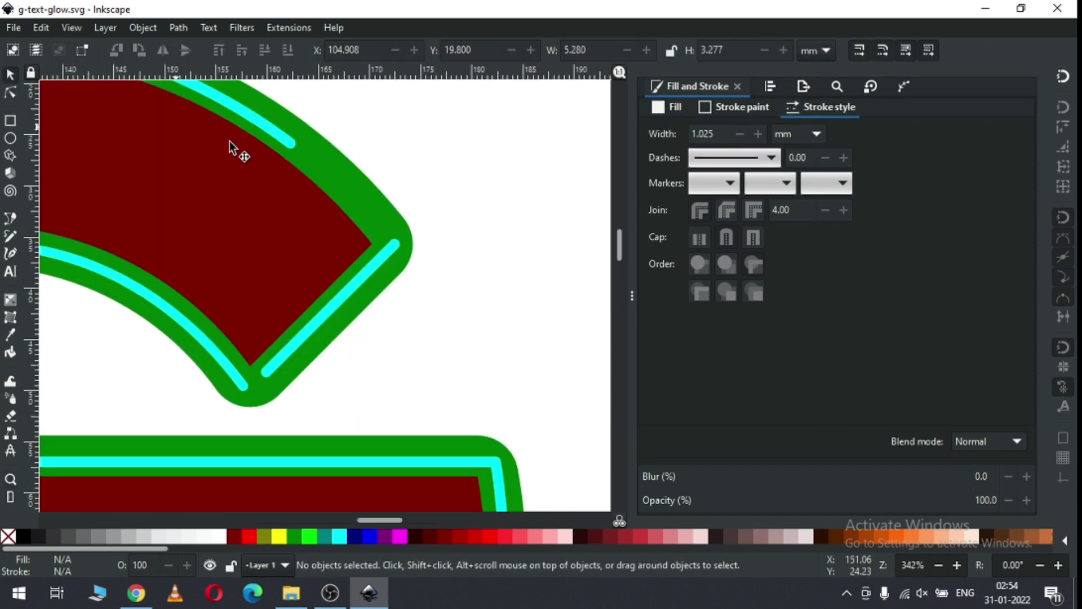
pyautogui.click(379, 255)
pyautogui.press('-')
pyautogui.press('-')
pyautogui.press('-')
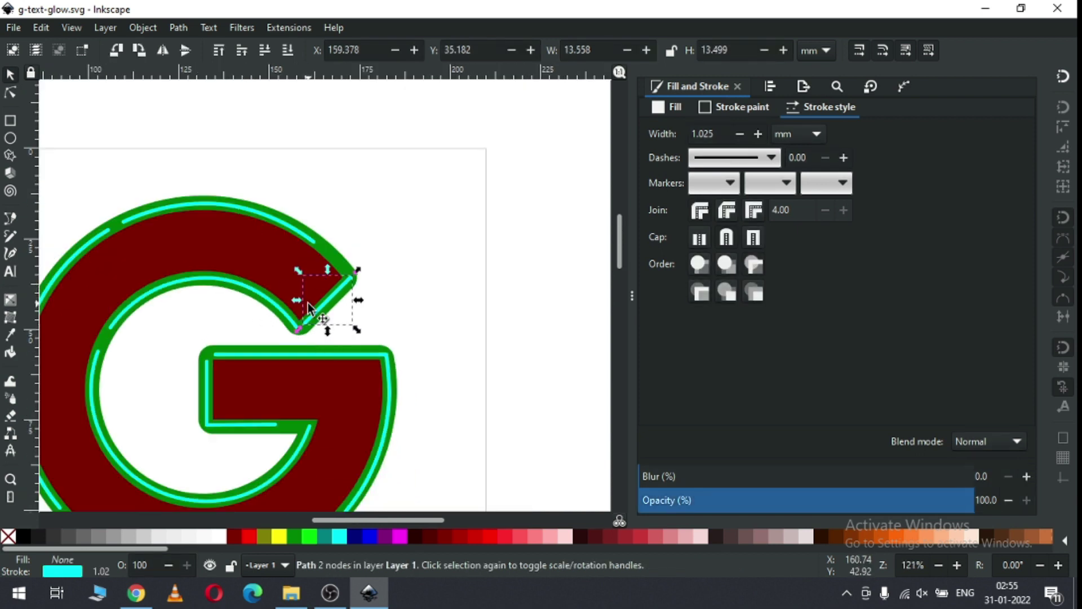
pyautogui.click(39, 27)
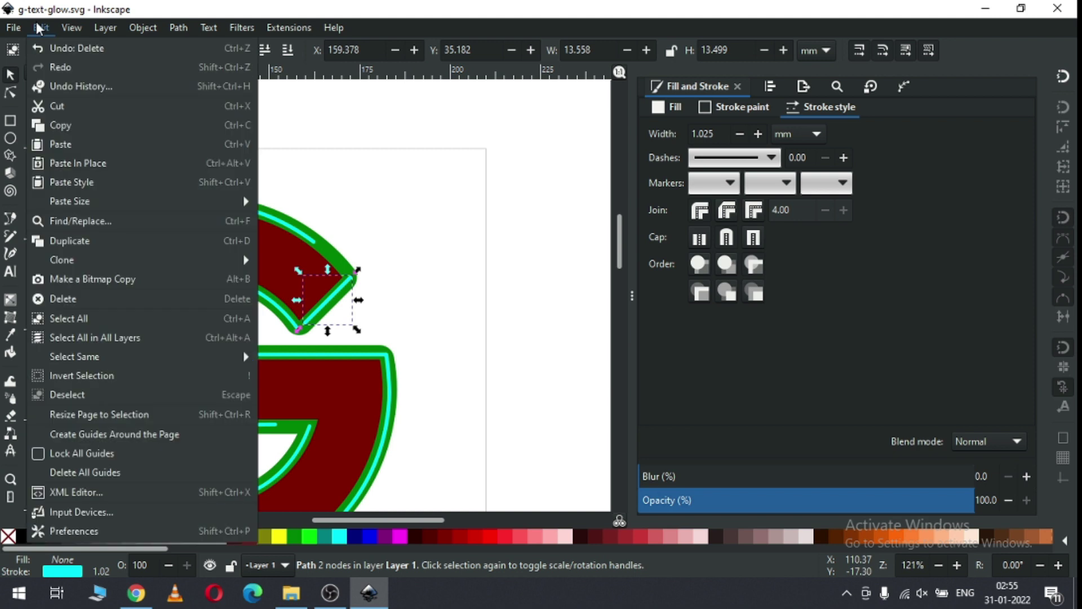
pyautogui.moveTo(85, 361)
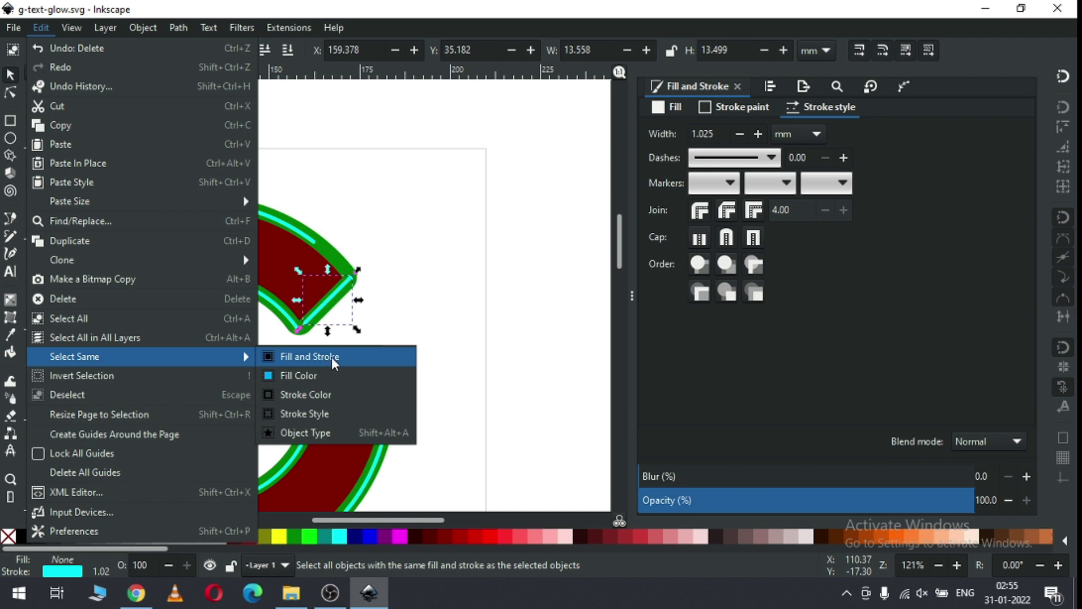
pyautogui.click(320, 413)
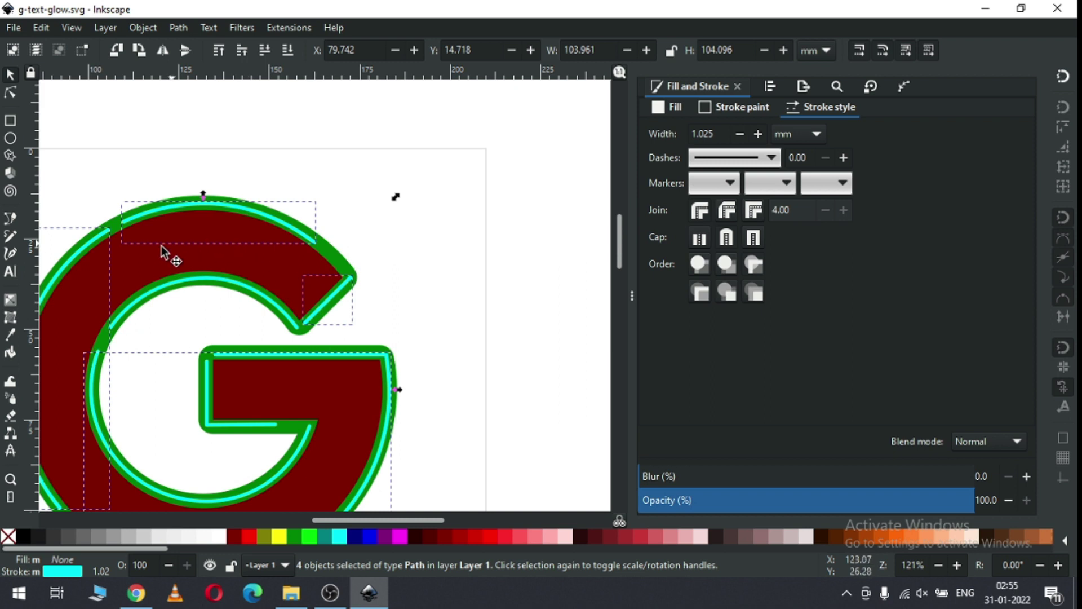
# - Convert the strokes of the selected outer cyan pieces to paths, fill them with white and deselect them
pyautogui.press('-')
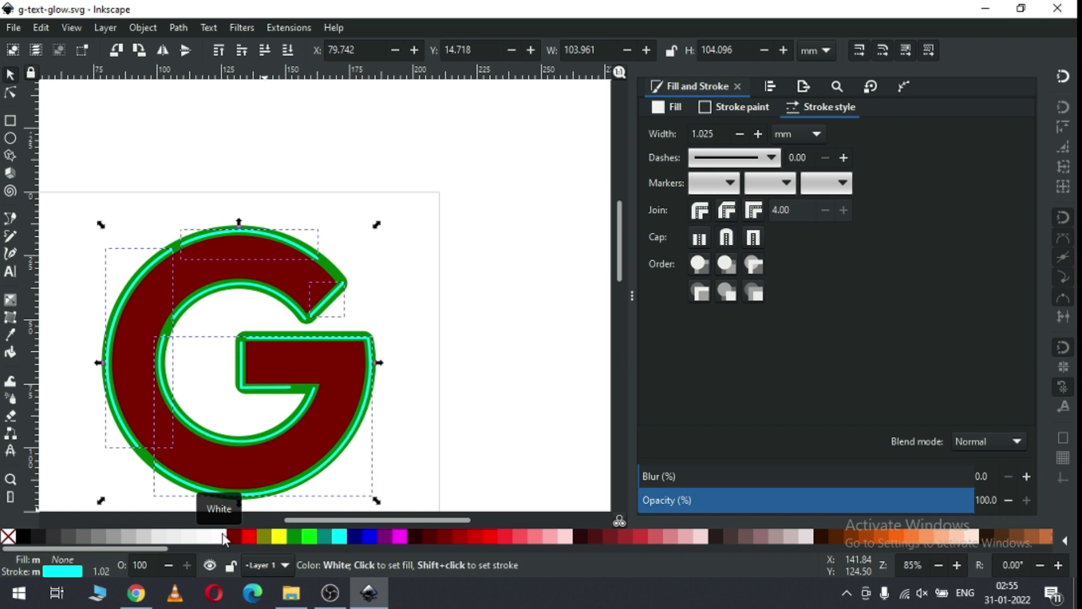
pyautogui.click(177, 29)
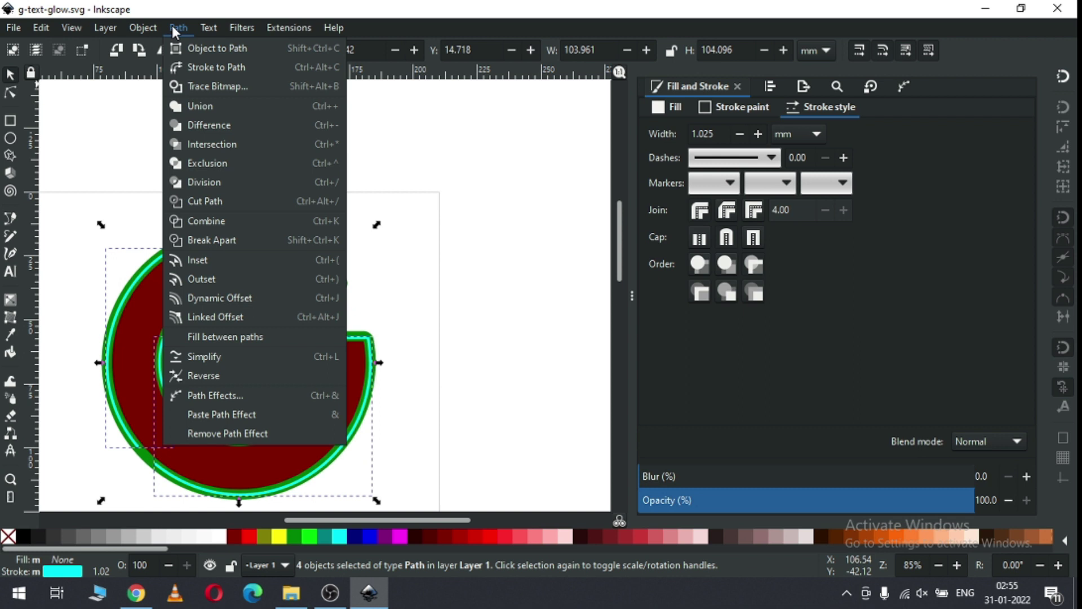
pyautogui.click(197, 67)
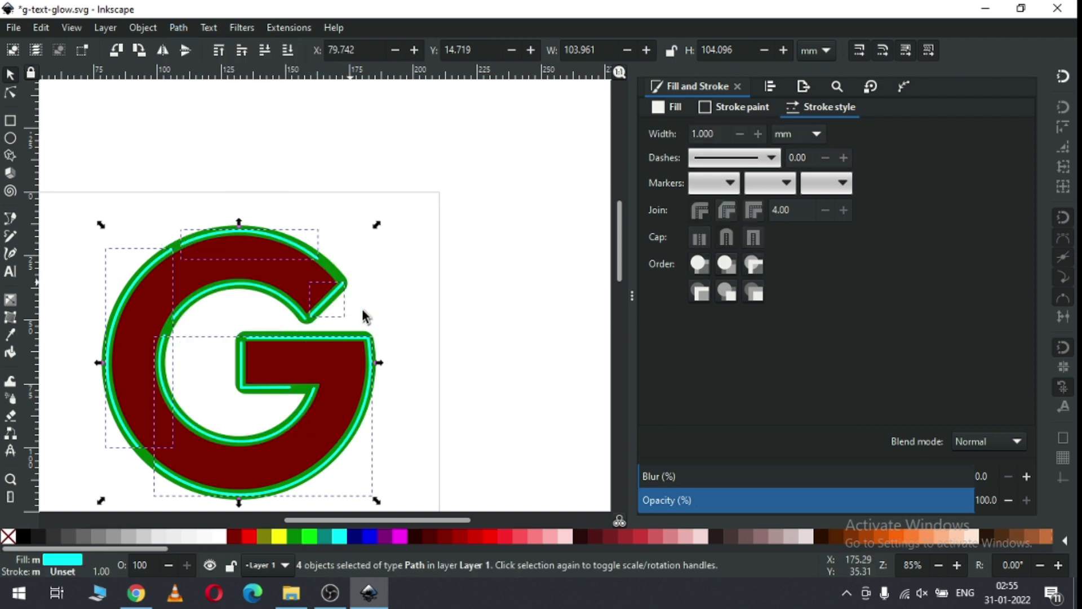
pyautogui.click(224, 539)
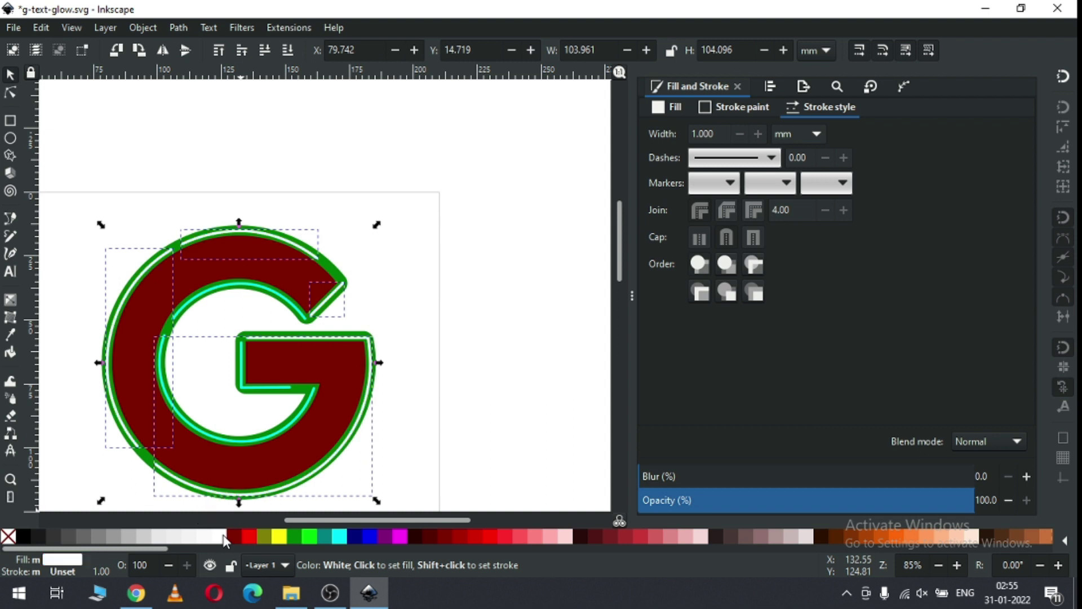
pyautogui.click(441, 274)
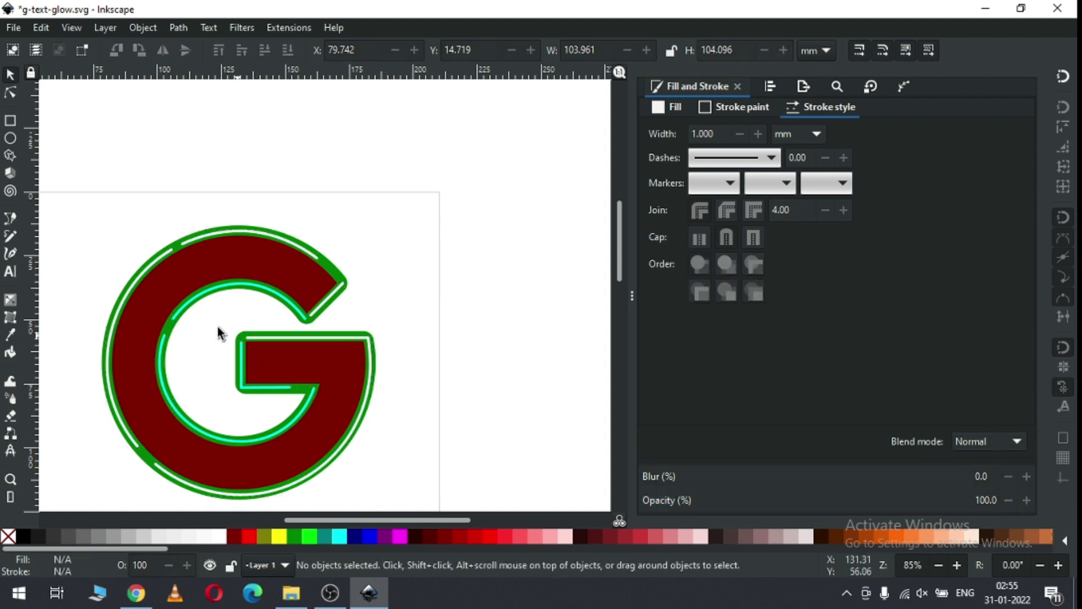
# - Select the remaining cyan pieces along the G's inner contour, convert their strokes to paths and fill them with white
pyautogui.press('z')
pyautogui.moveTo(120, 260); pyautogui.dragTo(361, 464)
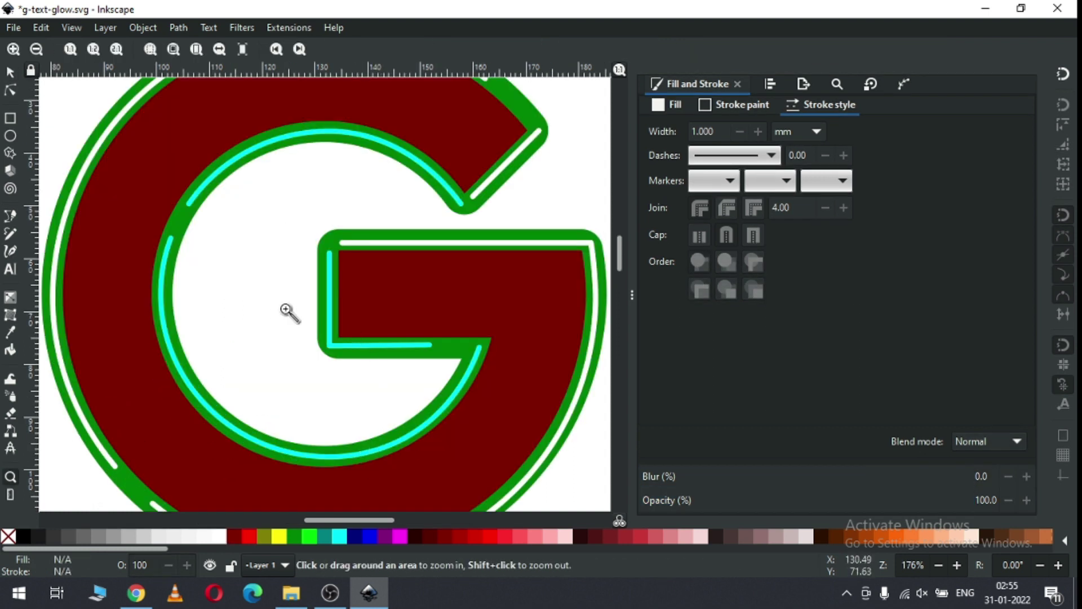
pyautogui.click(9, 76)
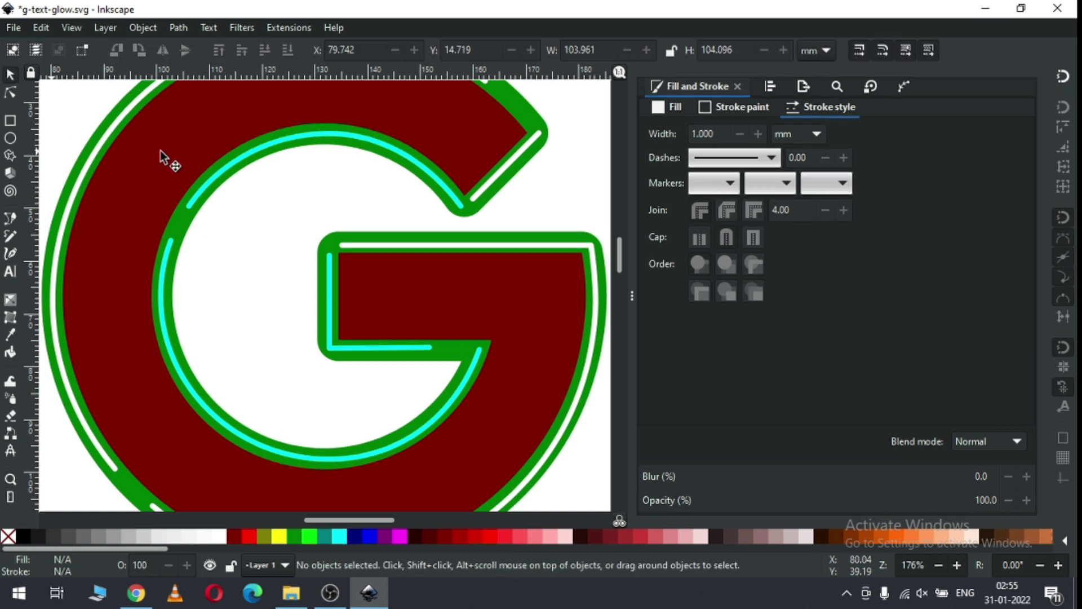
pyautogui.click(385, 154)
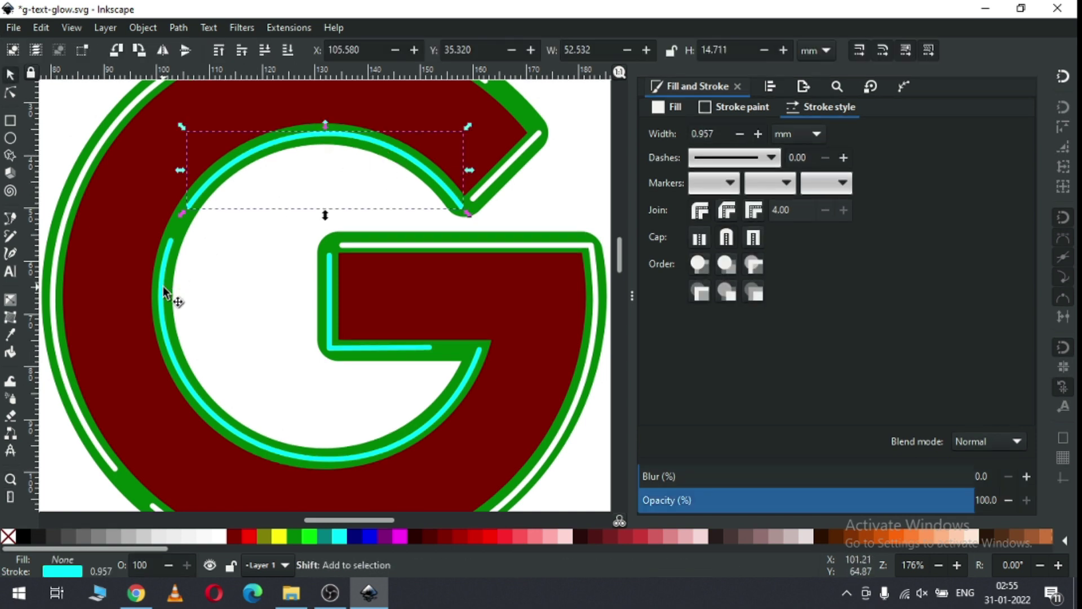
pyautogui.keyDown('shift'); pyautogui.click(162, 305); pyautogui.keyUp('shift')
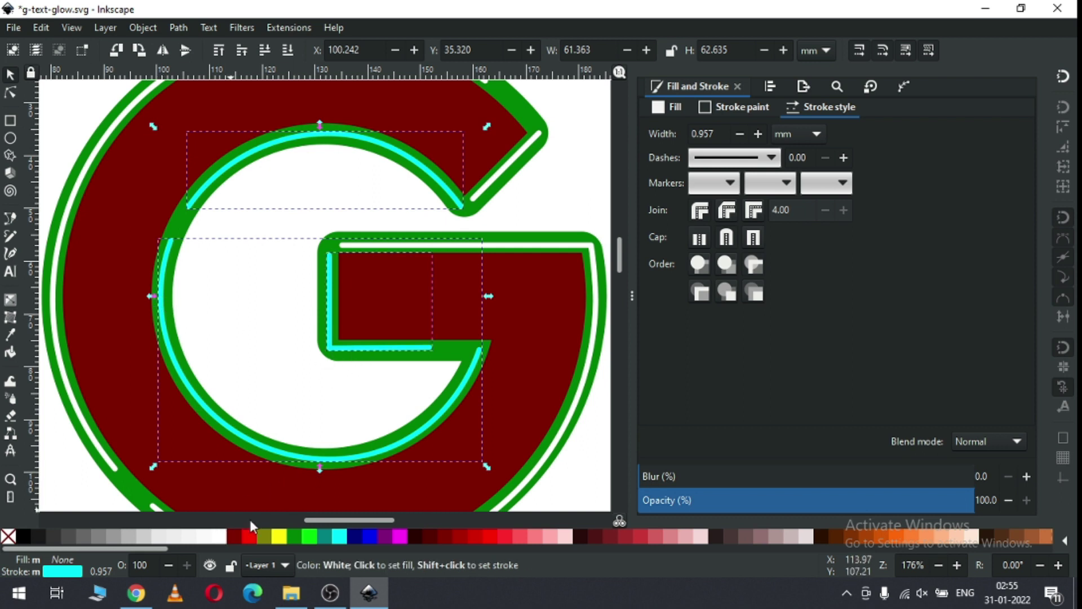
pyautogui.click(176, 29)
pyautogui.click(176, 29)
pyautogui.click(181, 31)
pyautogui.click(206, 72)
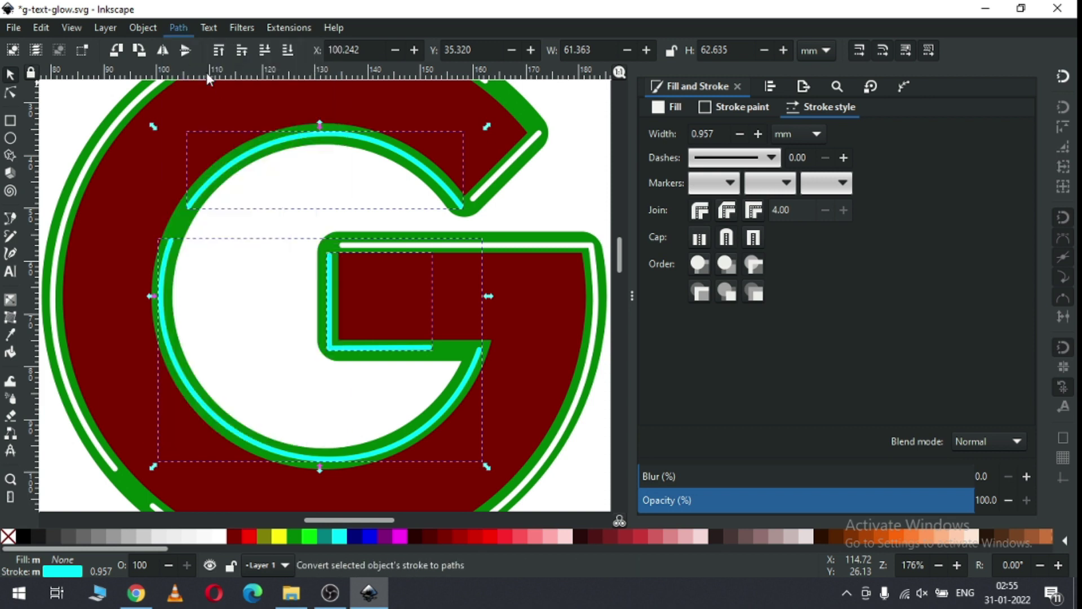
pyautogui.click(216, 540)
pyautogui.click(252, 402)
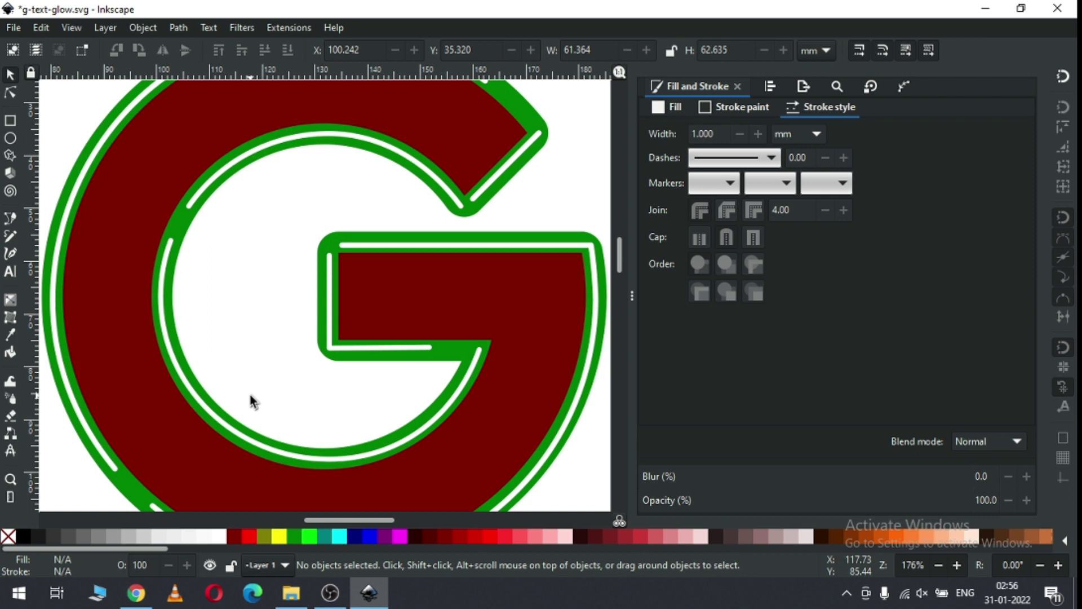
# - Fill the dark red G shape with black and open its fill colour for editing
pyautogui.press('-')
pyautogui.click(430, 178)
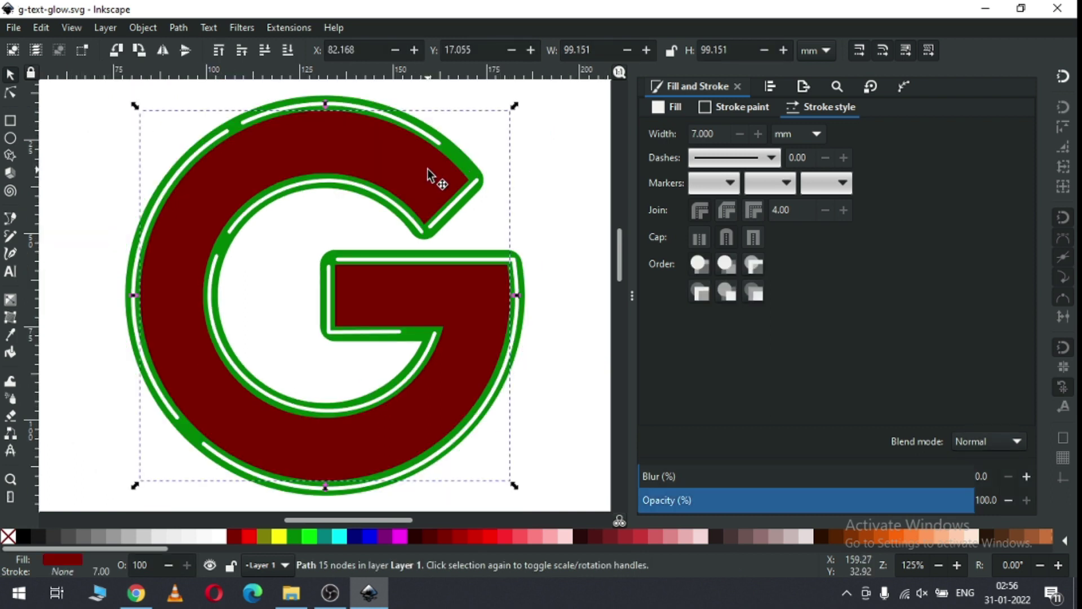
pyautogui.click(29, 539)
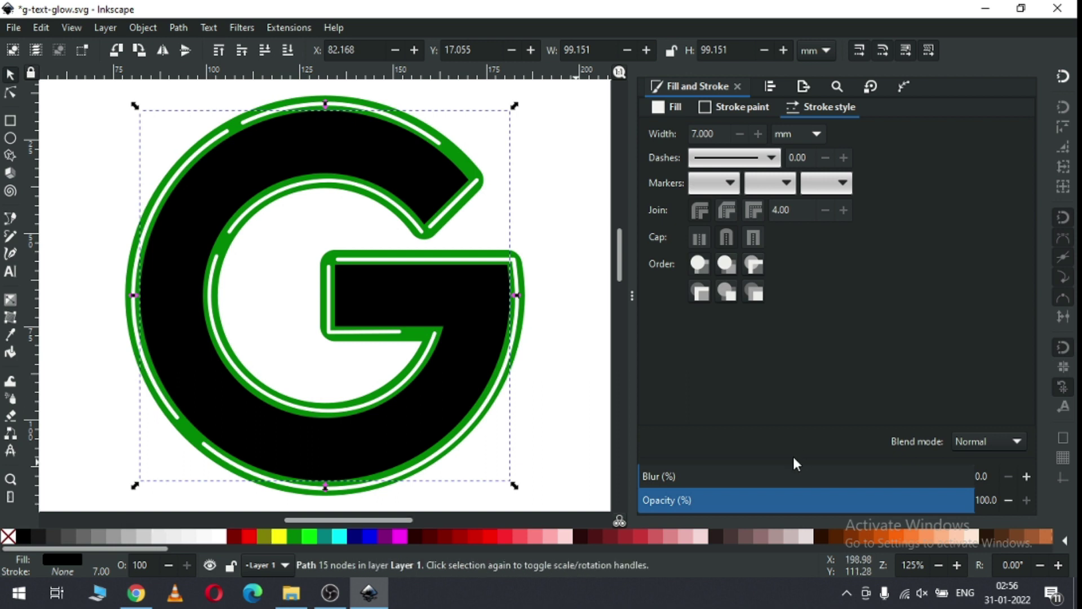
pyautogui.click(72, 559)
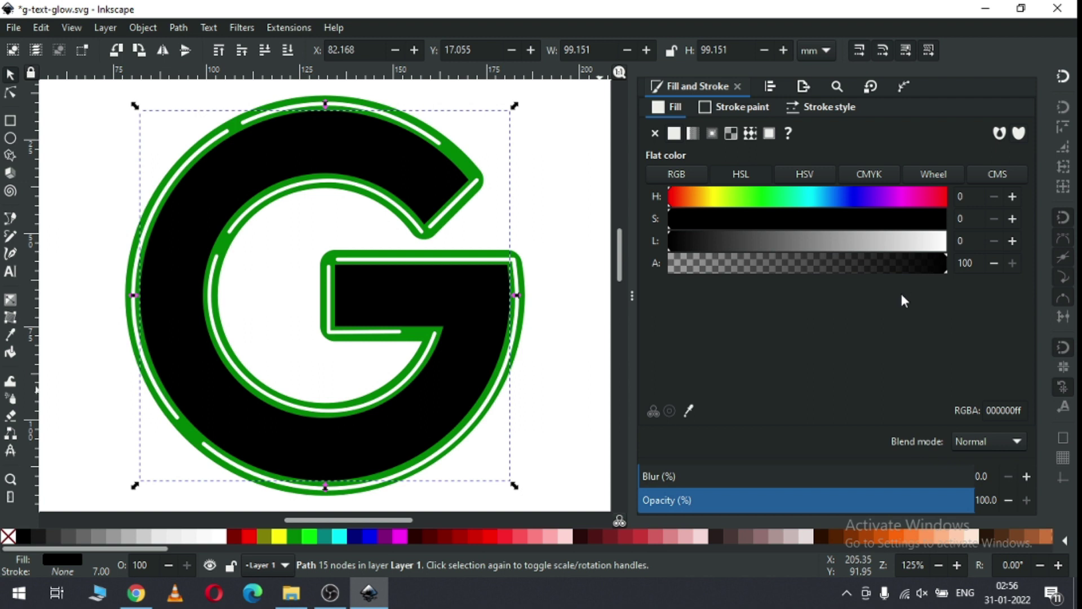
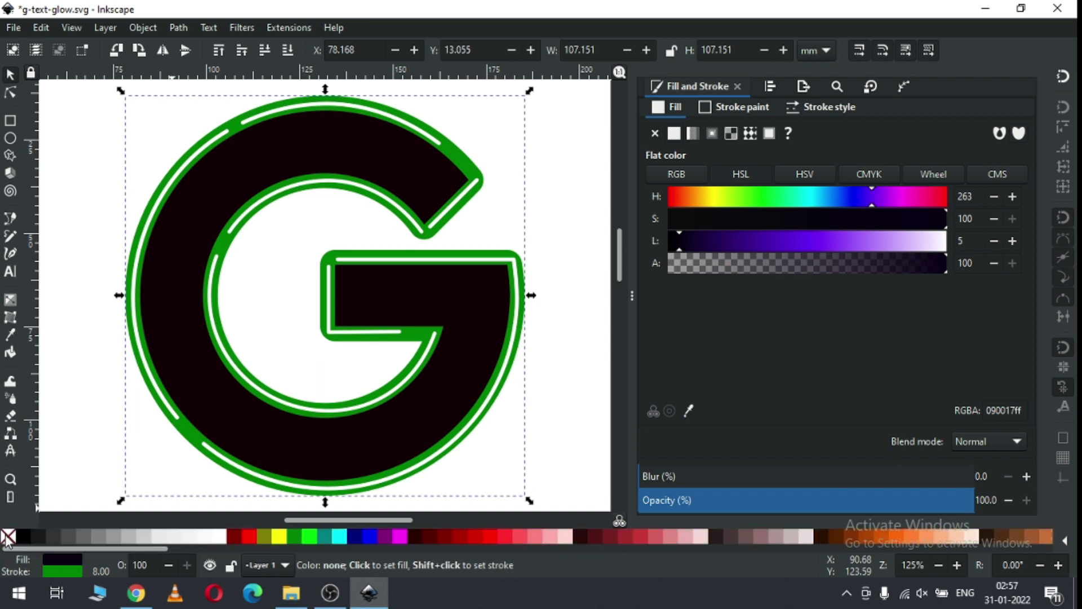
# - Remove the fill from the green-stroked G, convert its stroke to a path and deselect it
pyautogui.click(7, 540)
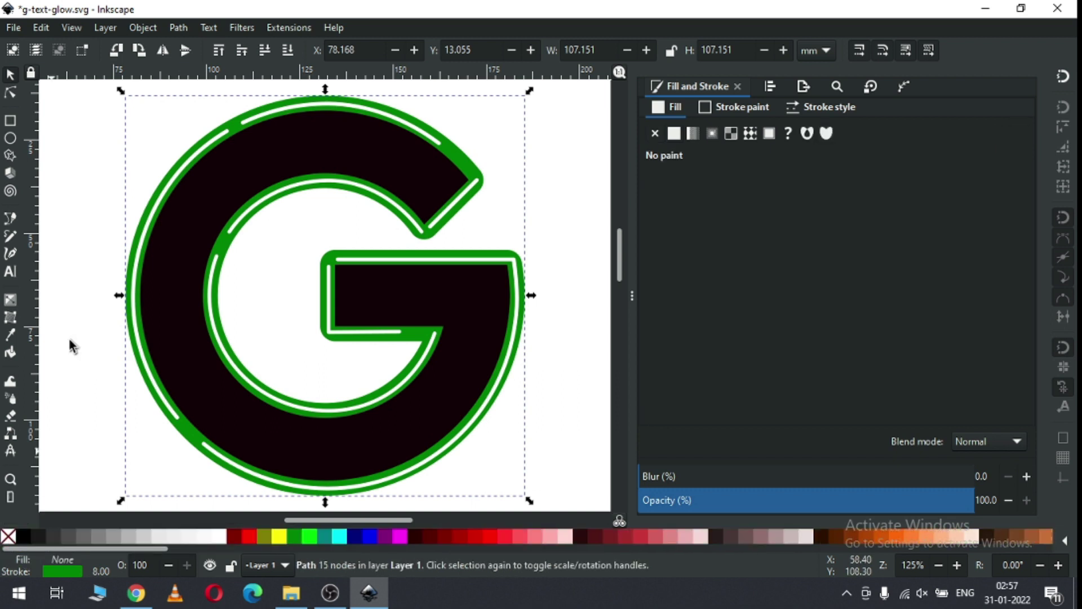
pyautogui.click(141, 30)
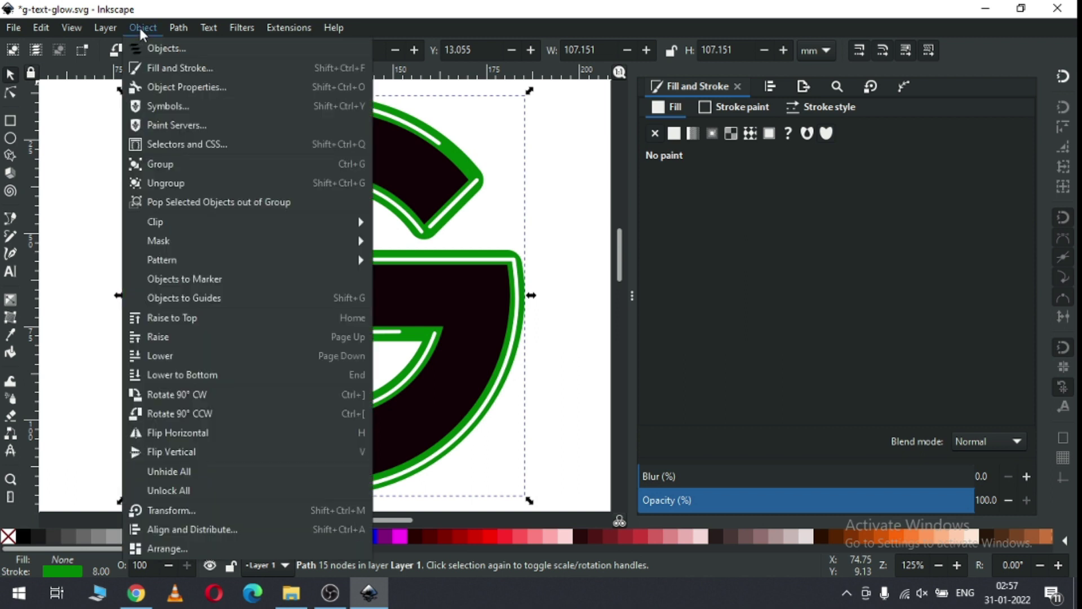
pyautogui.click(430, 234)
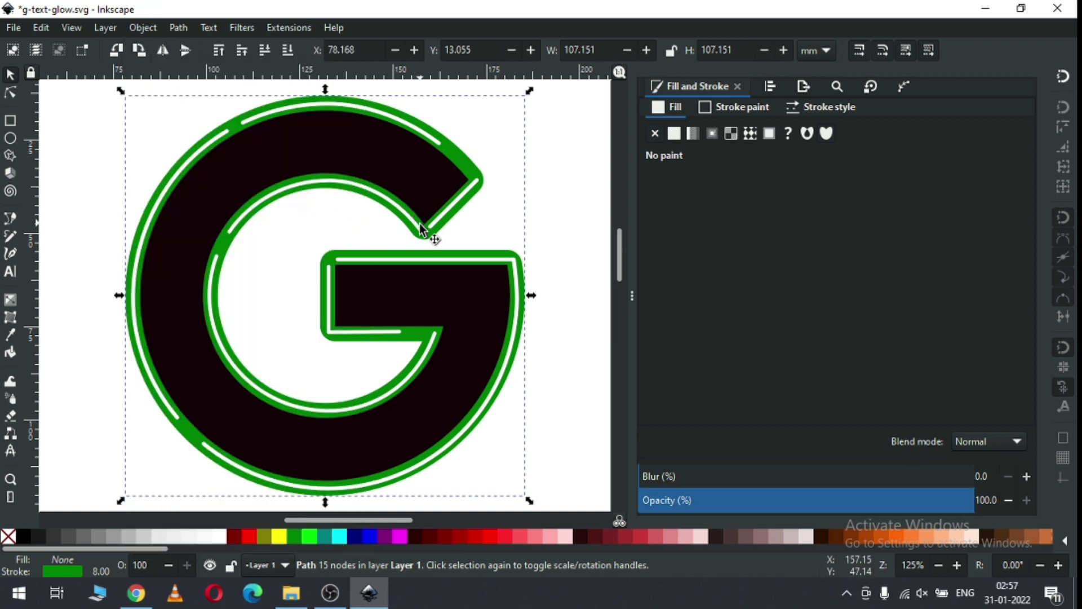
pyautogui.click(178, 30)
pyautogui.click(195, 66)
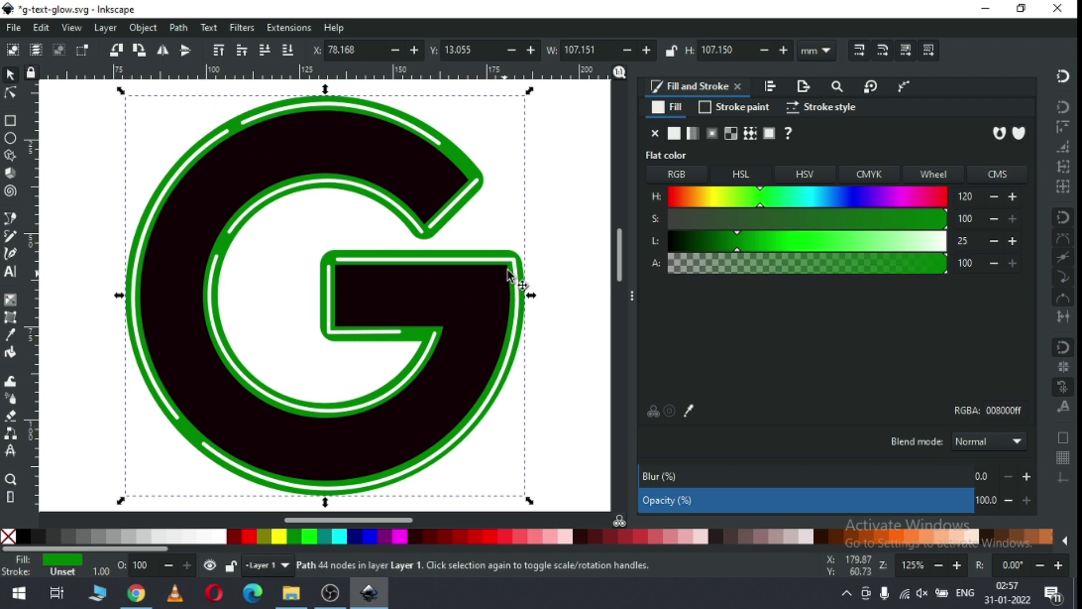
pyautogui.click(544, 186)
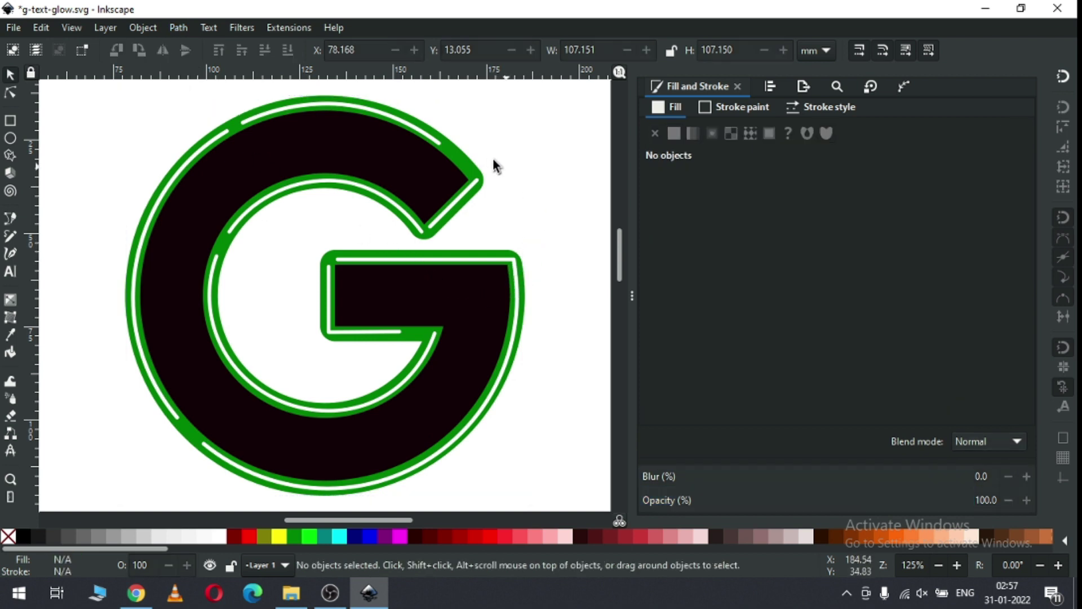
# - Apply a linear gradient fill to the green G outline and set its starting stop to #00CCFF
pyautogui.click(475, 160)
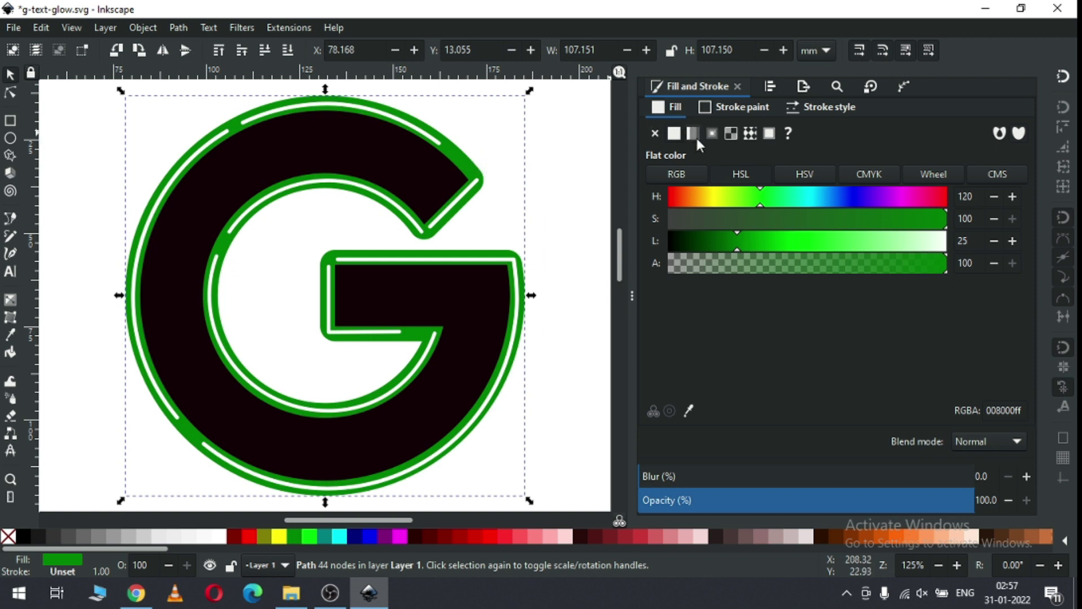
pyautogui.click(693, 133)
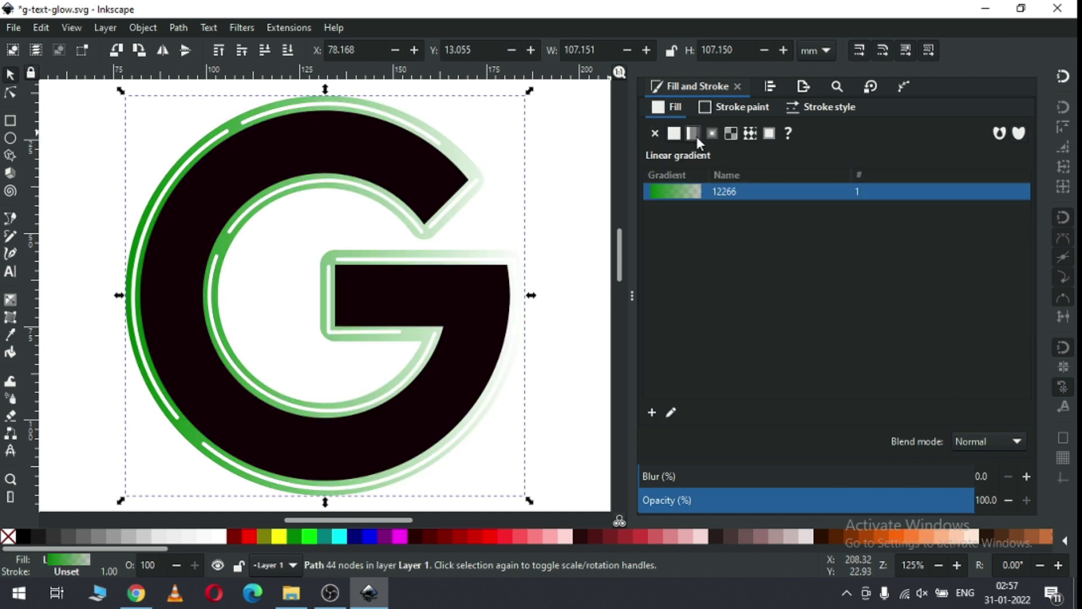
pyautogui.click(671, 413)
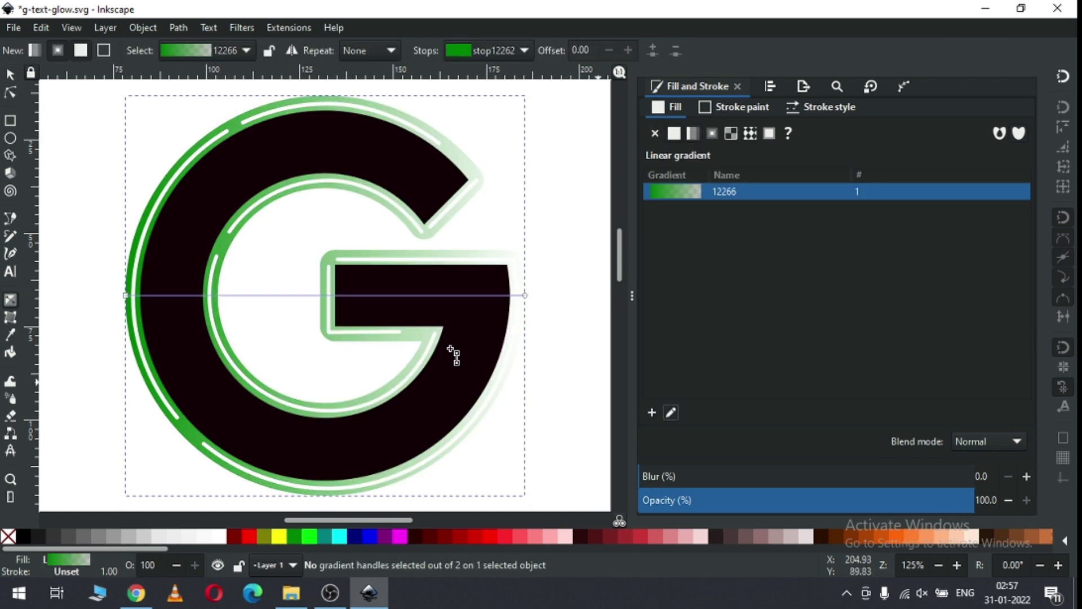
pyautogui.click(126, 295)
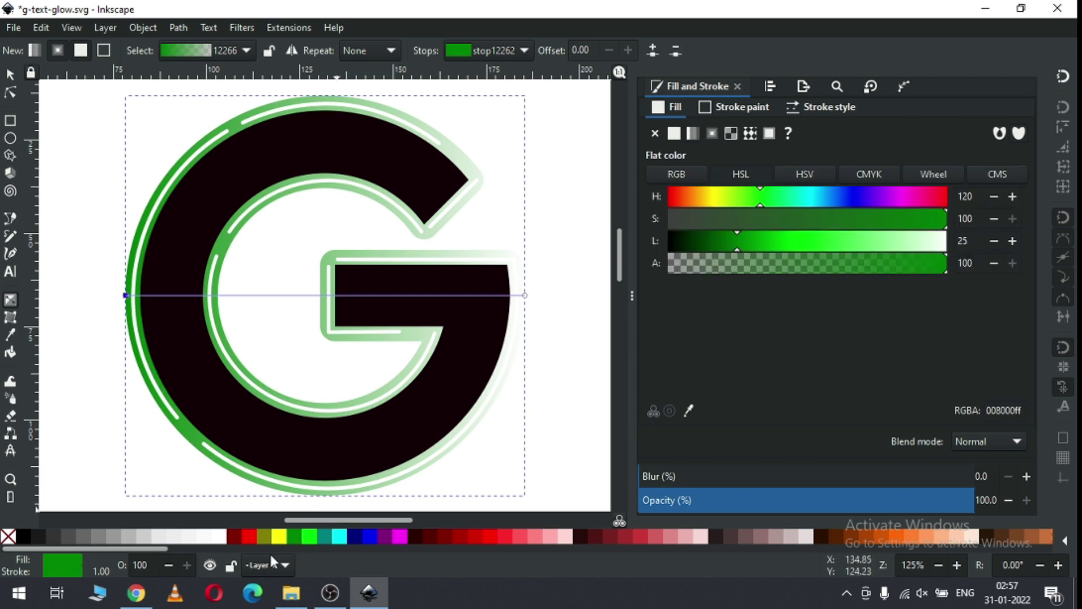
pyautogui.moveTo(166, 548); pyautogui.dragTo(667, 542)
pyautogui.click(590, 538)
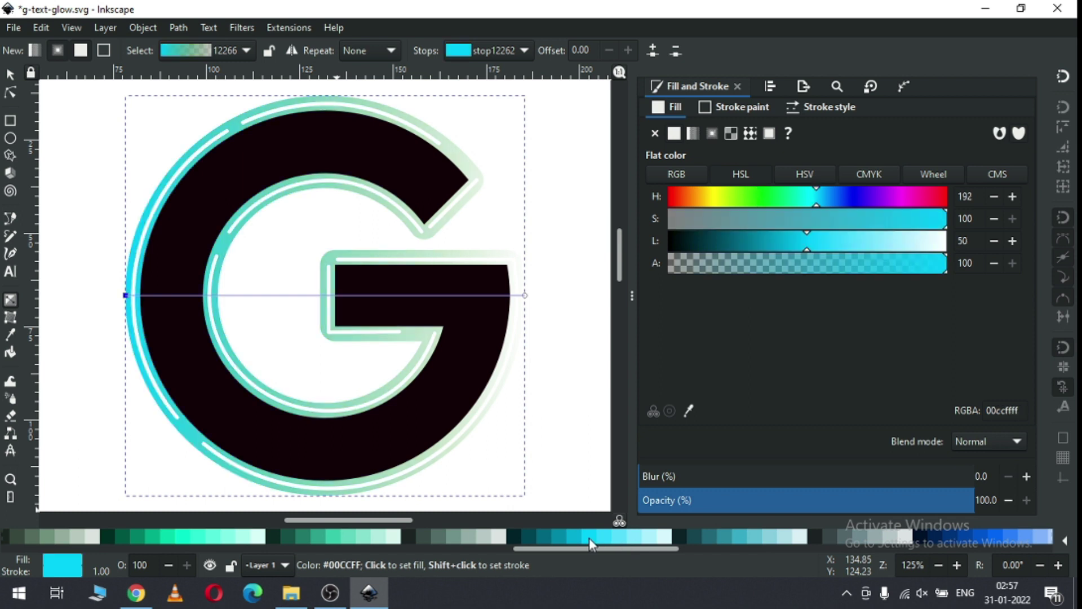
# - Set the outline gradient's end stop to the opaque yellow #FFCC00
pyautogui.click(525, 295)
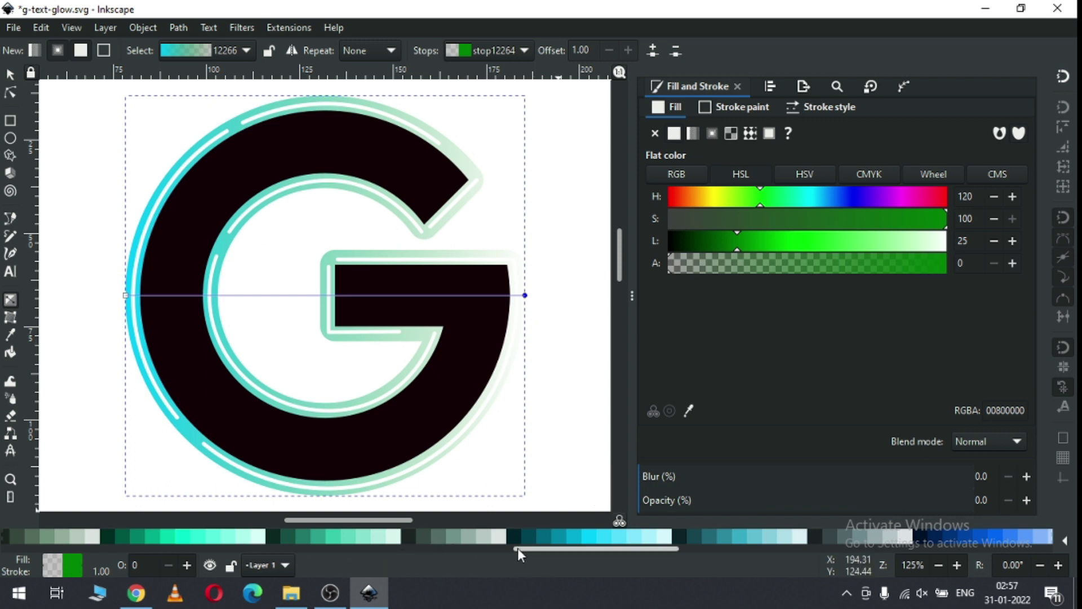
pyautogui.moveTo(545, 549); pyautogui.dragTo(211, 546)
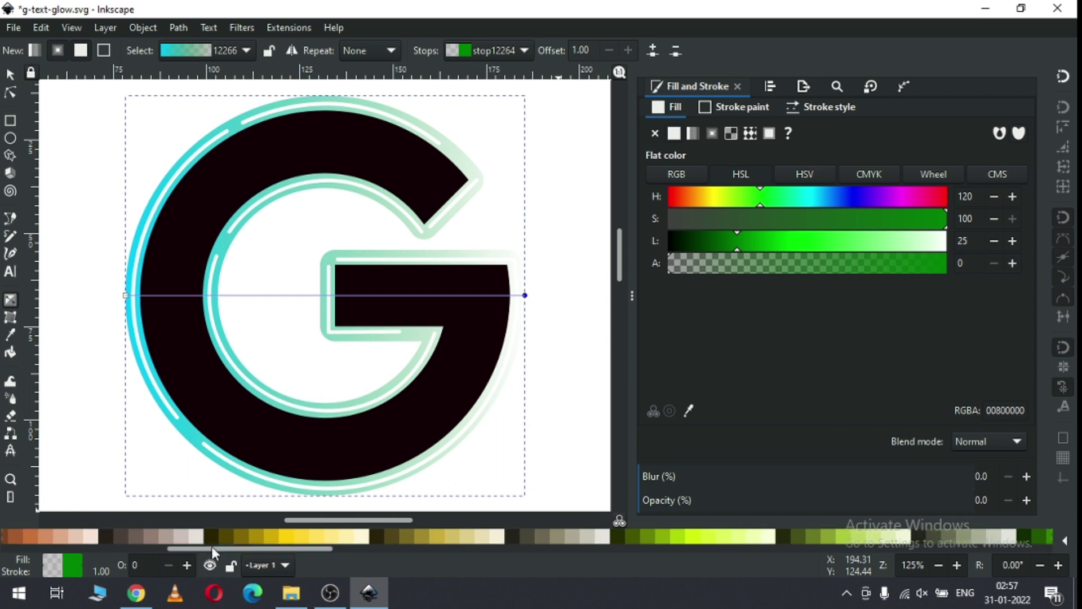
pyautogui.click(282, 538)
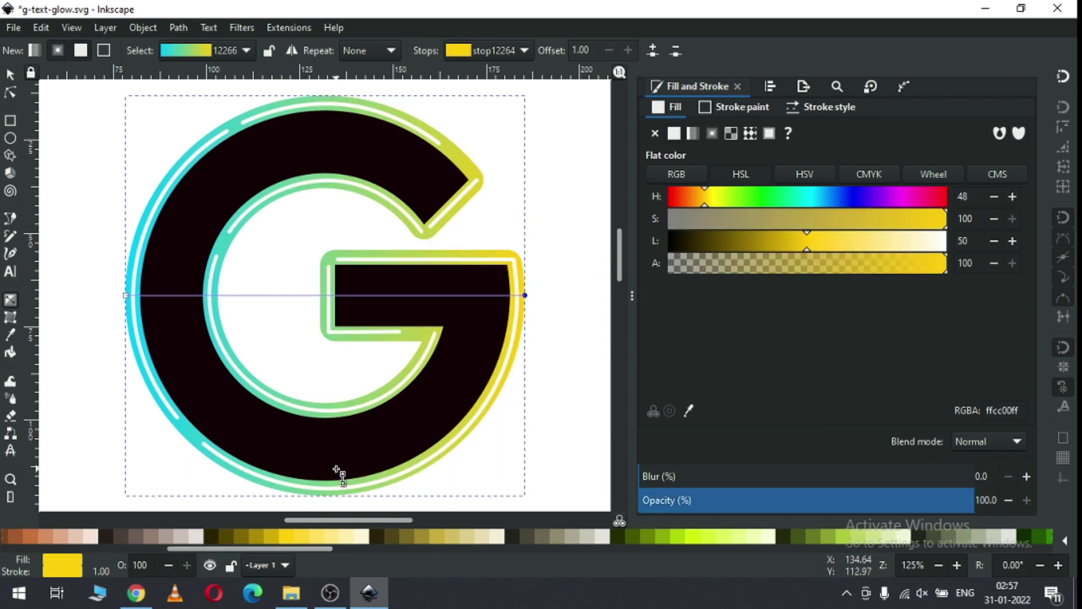
# - Add gradient stops at offsets of about 0.57 and 0.74, and colour the 0.74 stop pink #FF0066
pyautogui.click(353, 296)
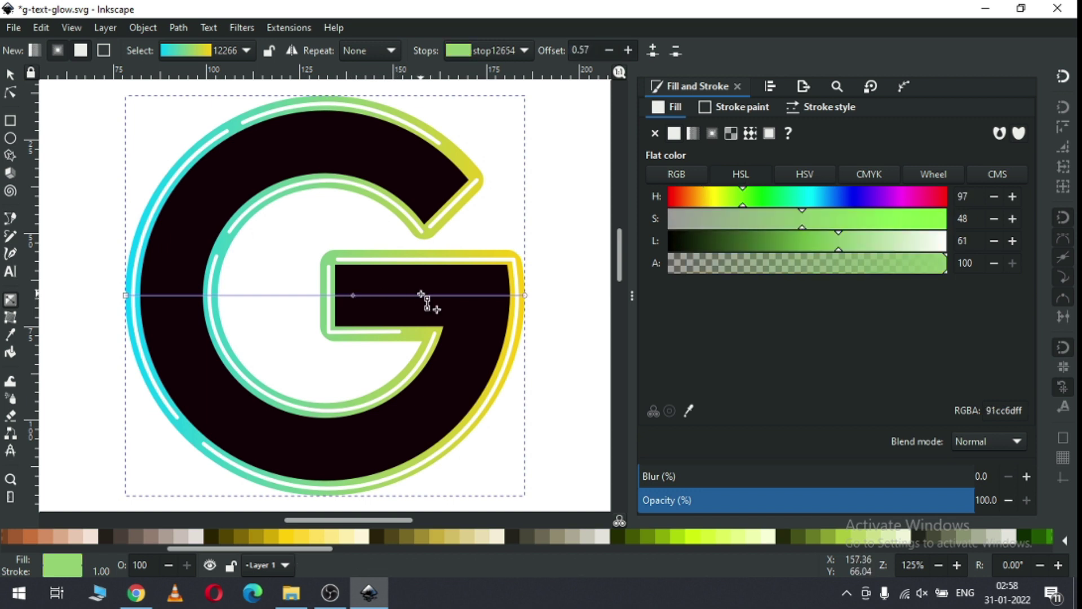
pyautogui.doubleClick(423, 295)
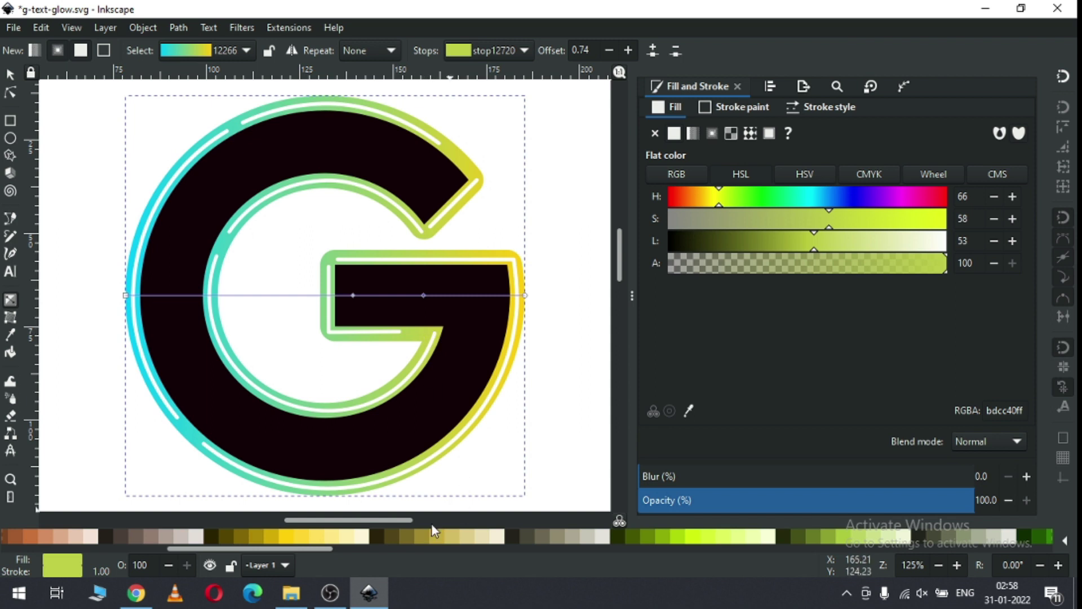
pyautogui.moveTo(309, 547); pyautogui.dragTo(1060, 553)
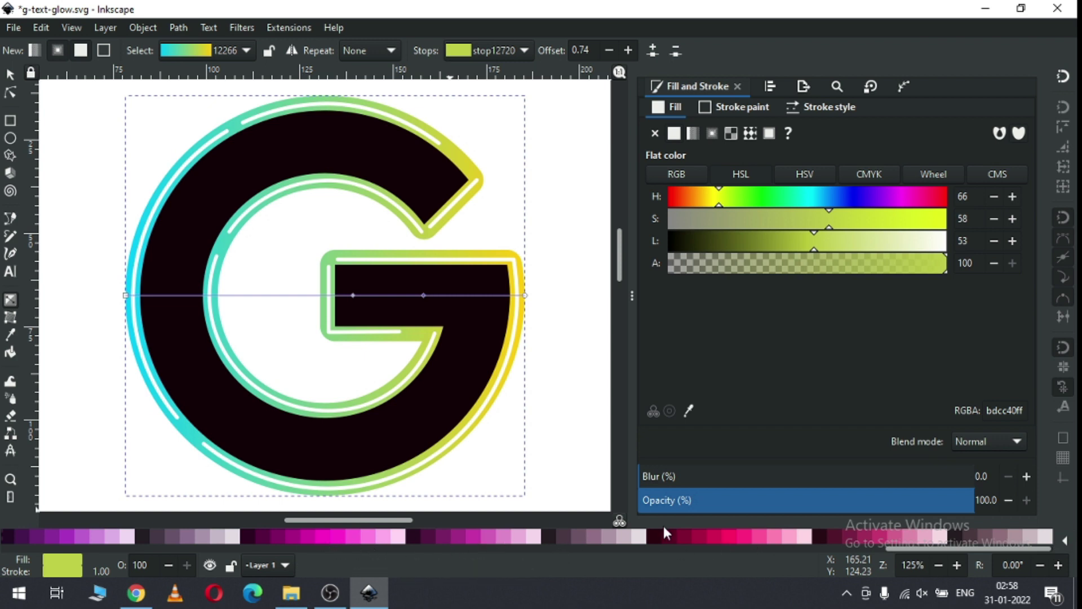
pyautogui.click(729, 536)
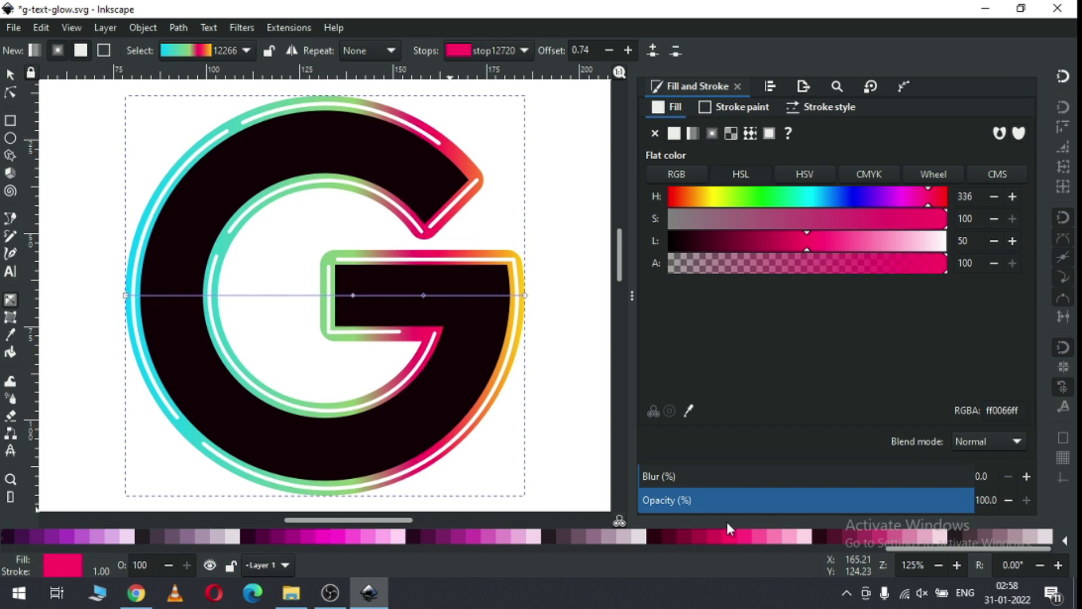
# - Colour the outline gradient's stop at offset 0.57 purple #AA00D4
pyautogui.click(354, 294)
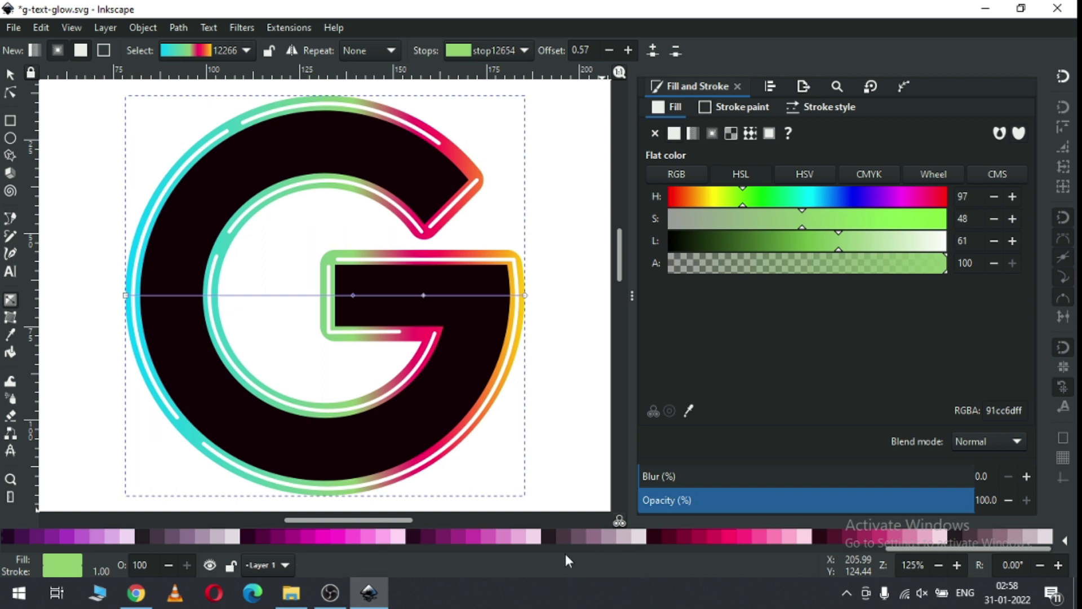
pyautogui.moveTo(909, 548); pyautogui.dragTo(864, 548)
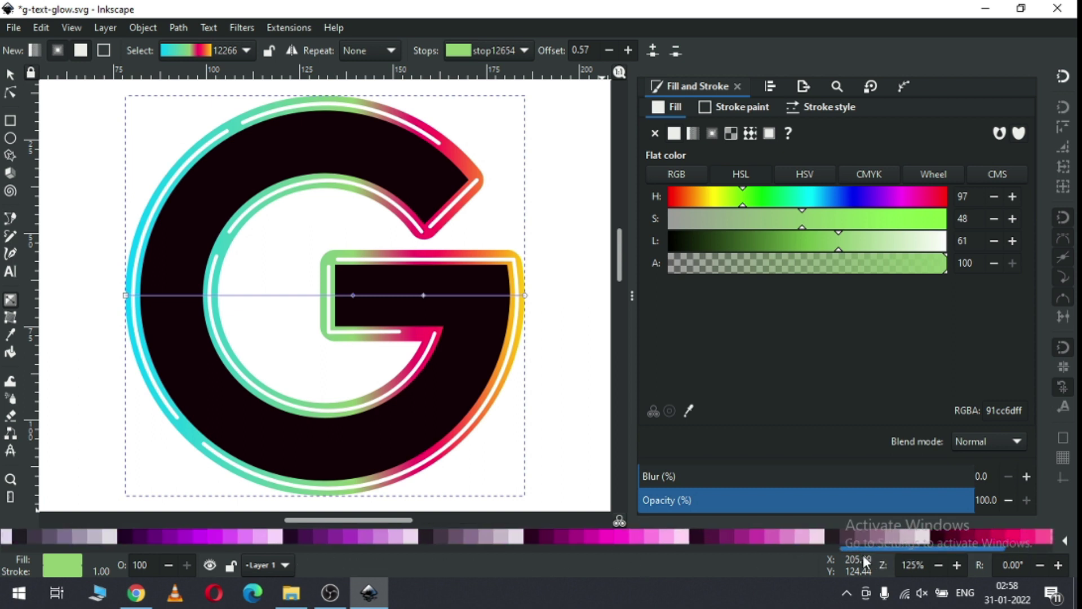
pyautogui.click(181, 536)
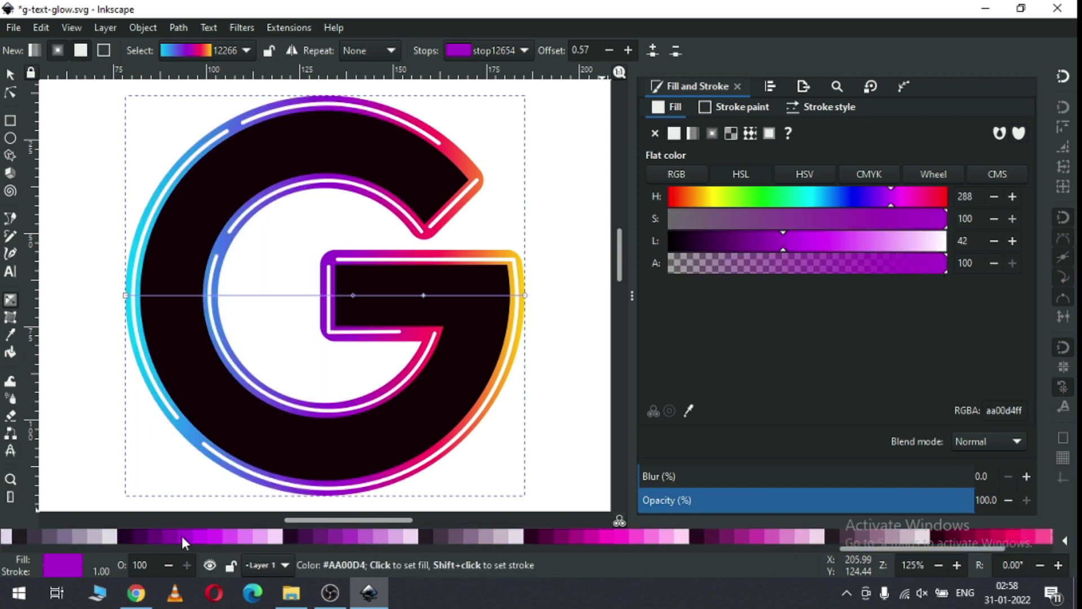
# - Deselect the gradient outline and save the G artwork document
pyautogui.click(11, 76)
pyautogui.click(536, 185)
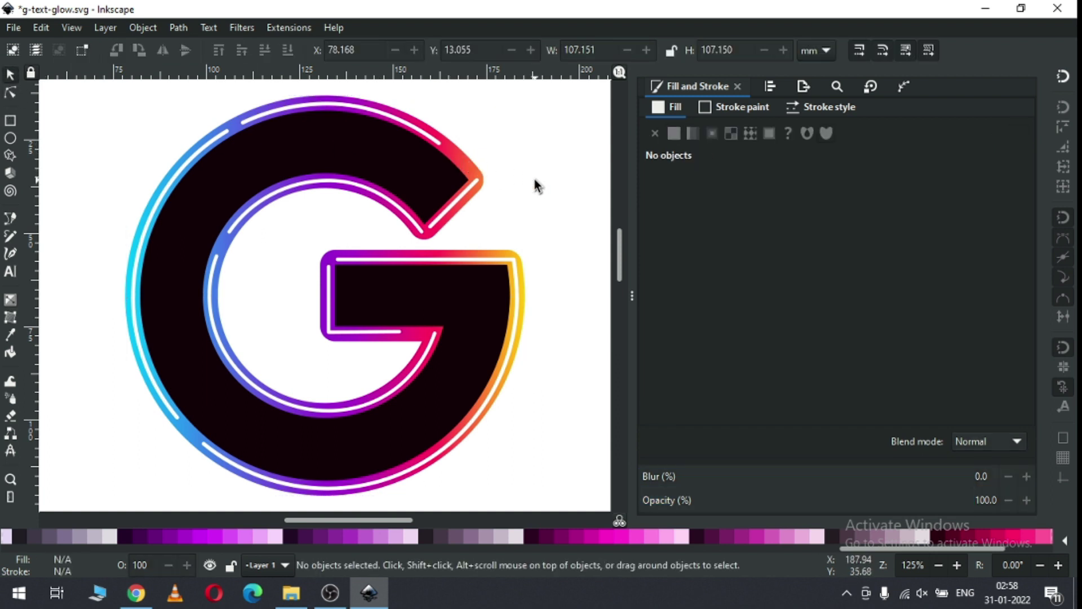
pyautogui.press('-')
pyautogui.press('-')
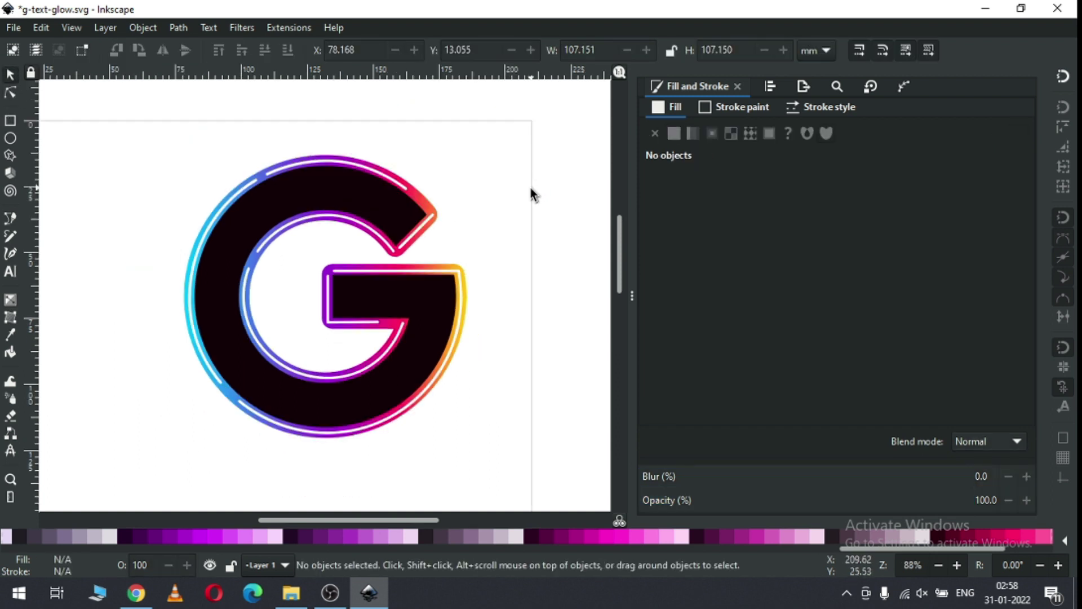
pyautogui.hotkey('ctrl', 's')
pyautogui.hotkey('ctrl', 's')
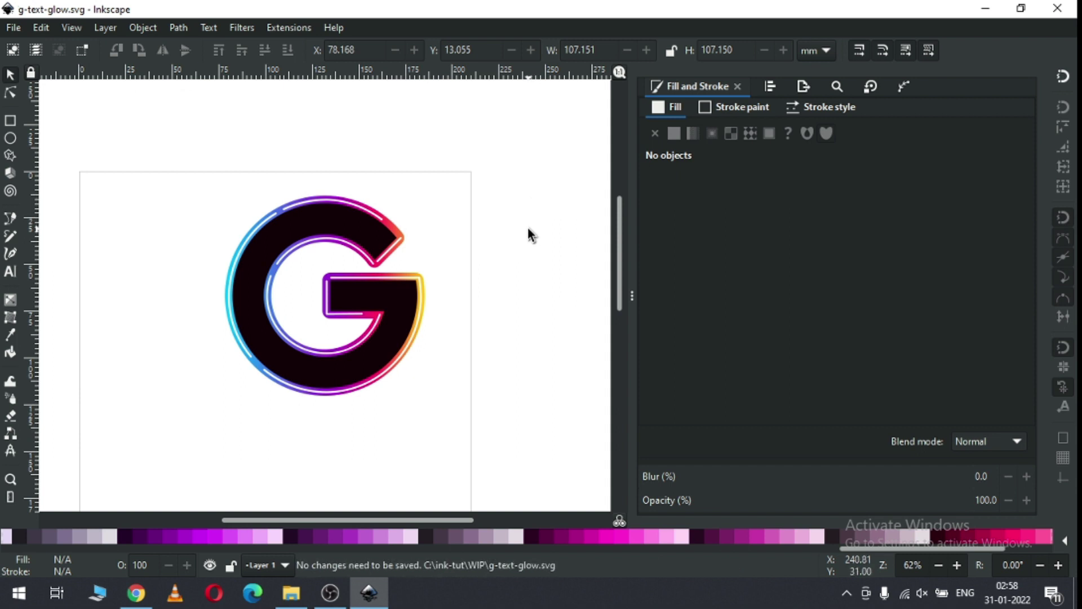
# - Draw a rectangle about 227 by 153 mm over the G and give it a black fill with no stroke
pyautogui.click(6, 121)
pyautogui.moveTo(128, 161); pyautogui.dragTo(552, 446)
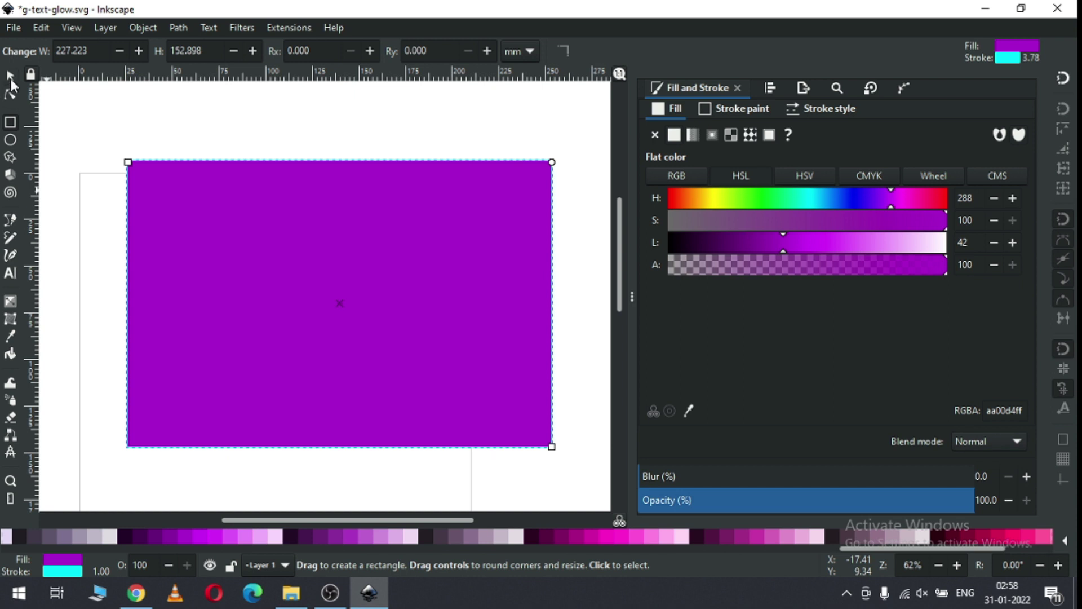
pyautogui.click(11, 79)
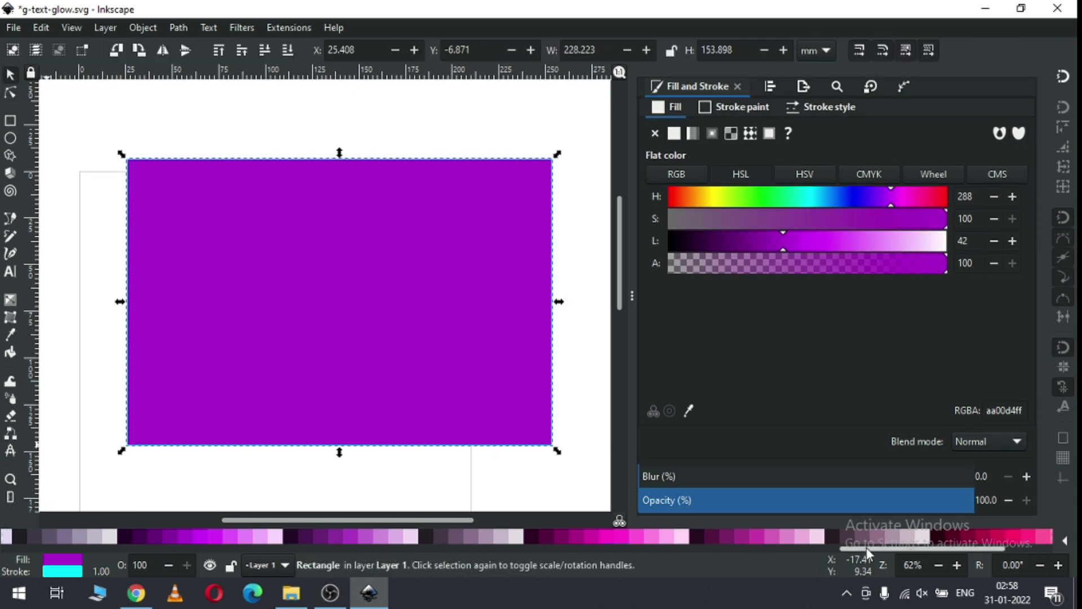
pyautogui.moveTo(871, 550); pyautogui.dragTo(6, 555)
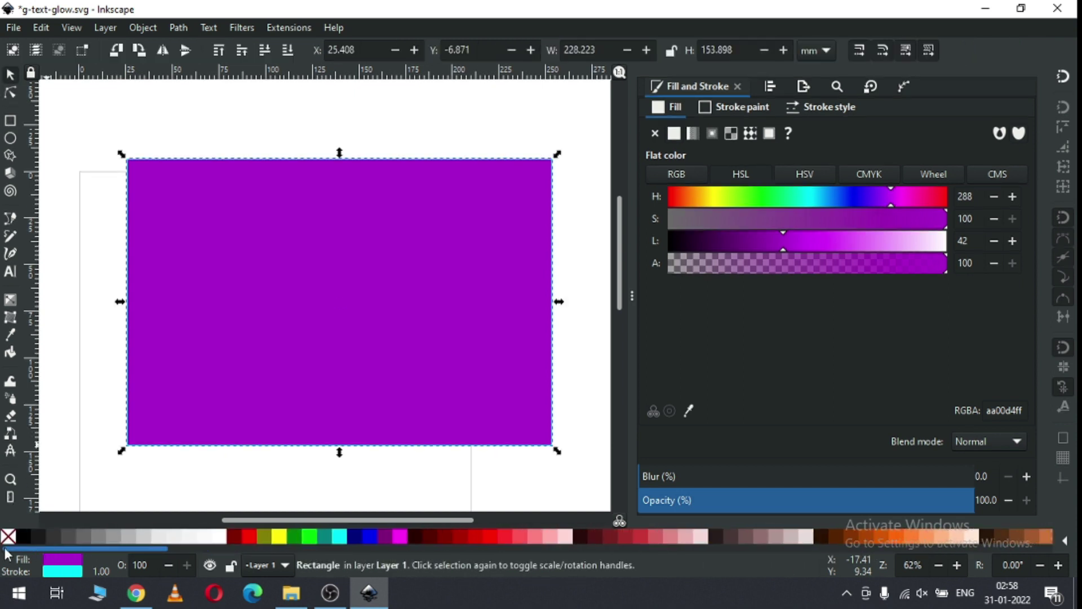
pyautogui.click(22, 537)
pyautogui.keyDown('shift'); pyautogui.click(9, 536); pyautogui.keyUp('shift')
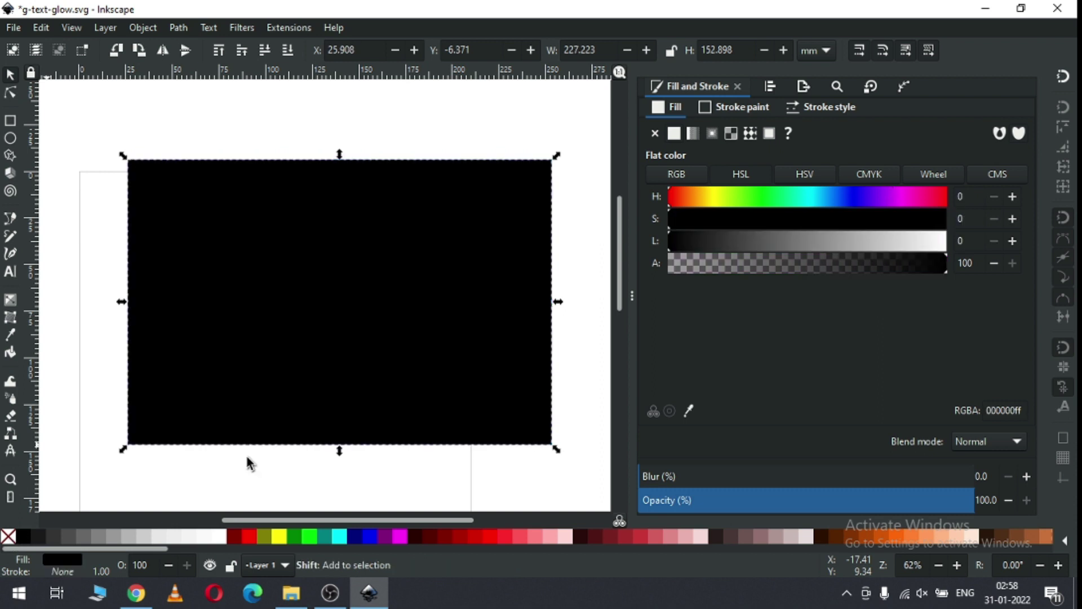
# - Shift the black rectangle about 11 mm left around the G and lower it to the bottom as a background
pyautogui.moveTo(428, 443); pyautogui.dragTo(402, 447)
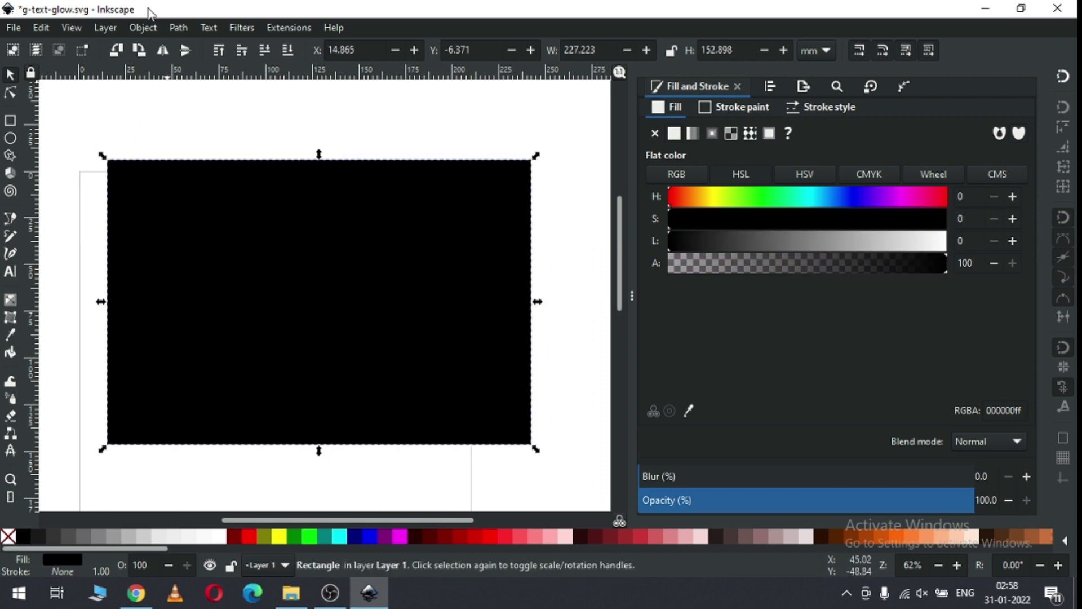
pyautogui.click(144, 27)
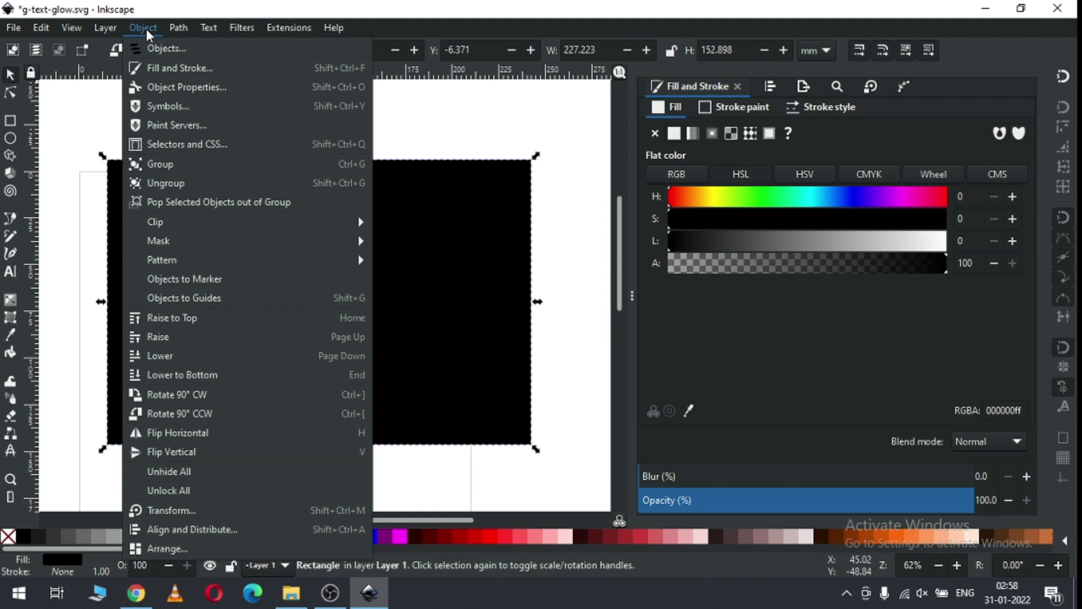
pyautogui.click(166, 376)
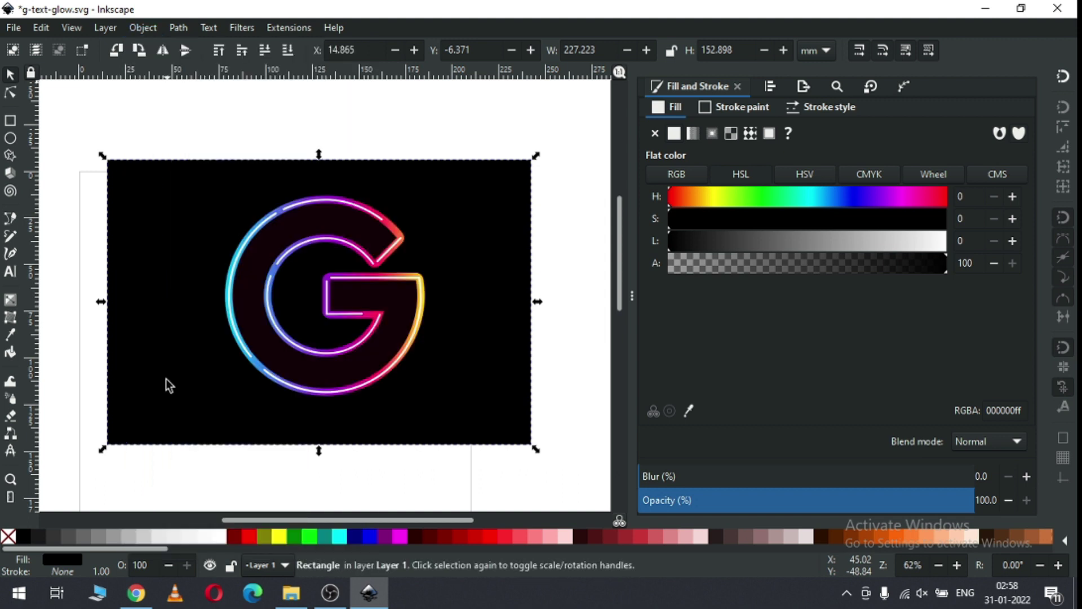
pyautogui.click(584, 385)
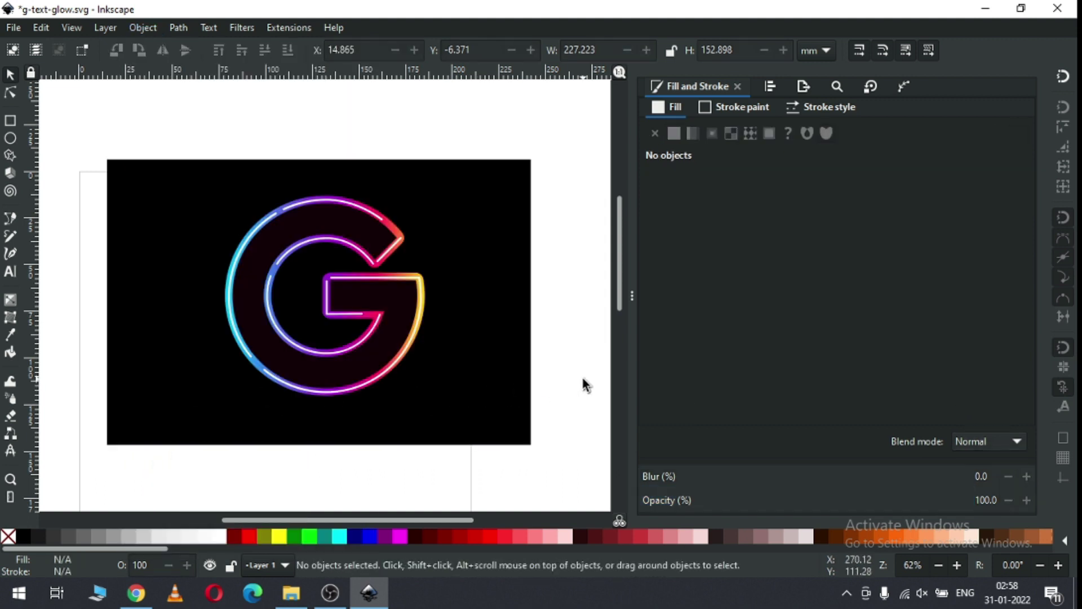
# - Select the multicolour gradient outline of the G and set its blur to 21.5%
pyautogui.press('z')
pyautogui.moveTo(379, 234); pyautogui.dragTo(468, 335)
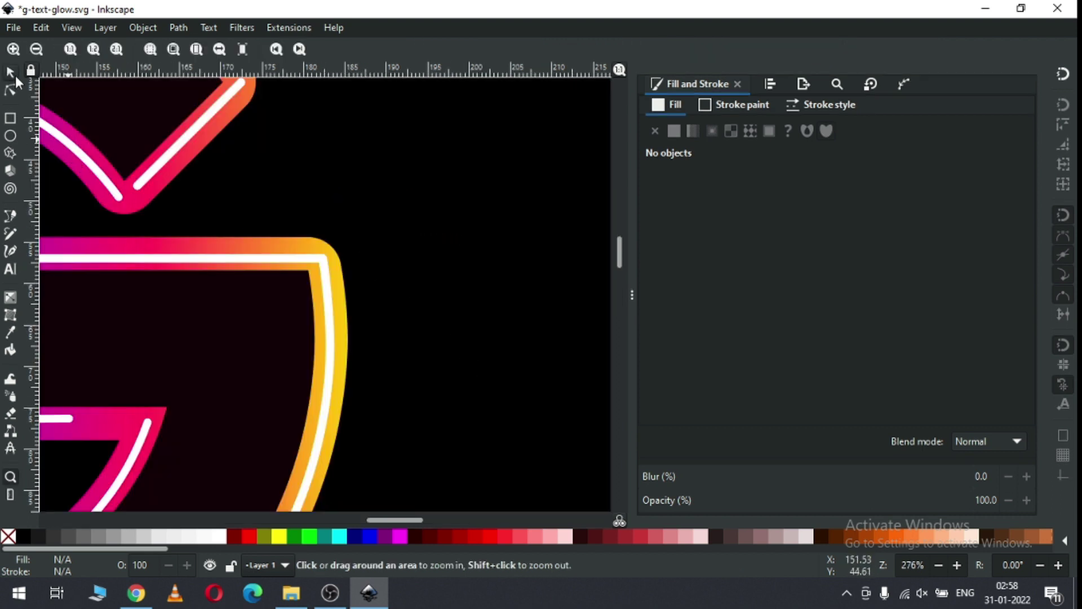
pyautogui.click(15, 77)
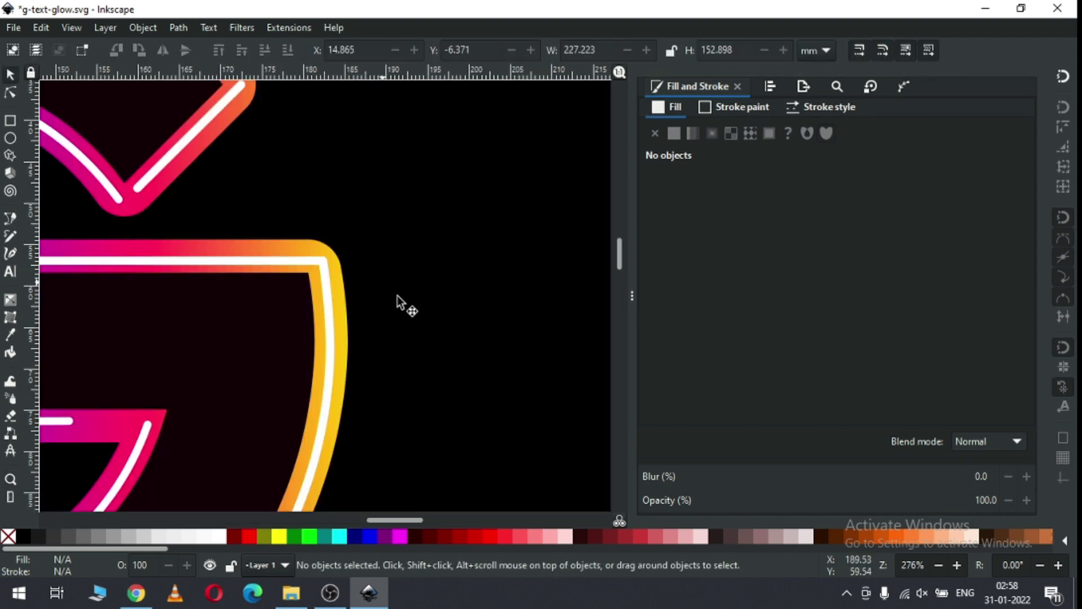
pyautogui.click(345, 307)
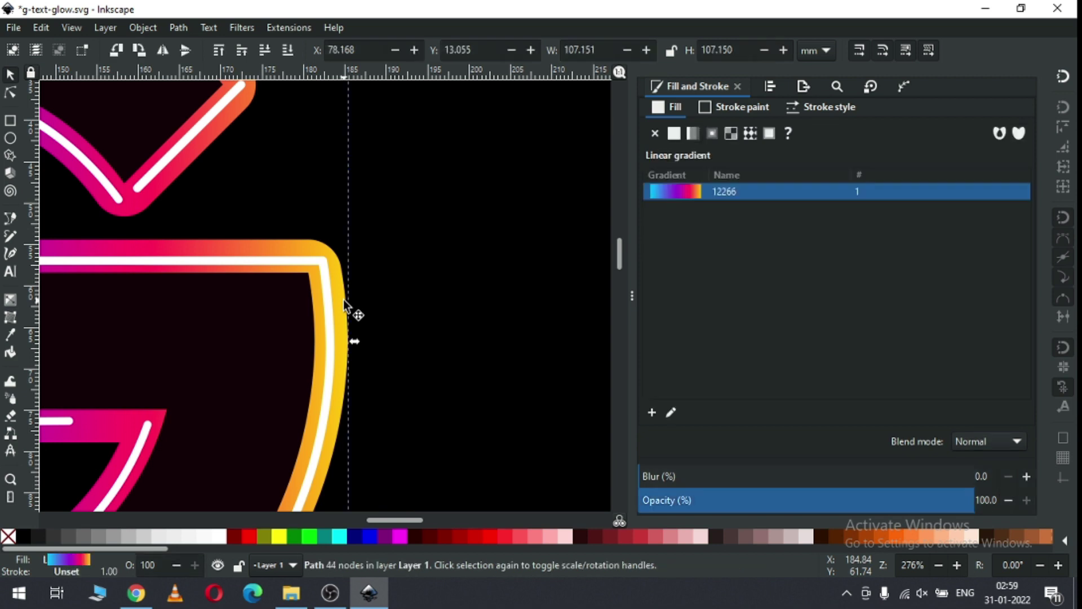
pyautogui.scroll(-4, 345, 306)
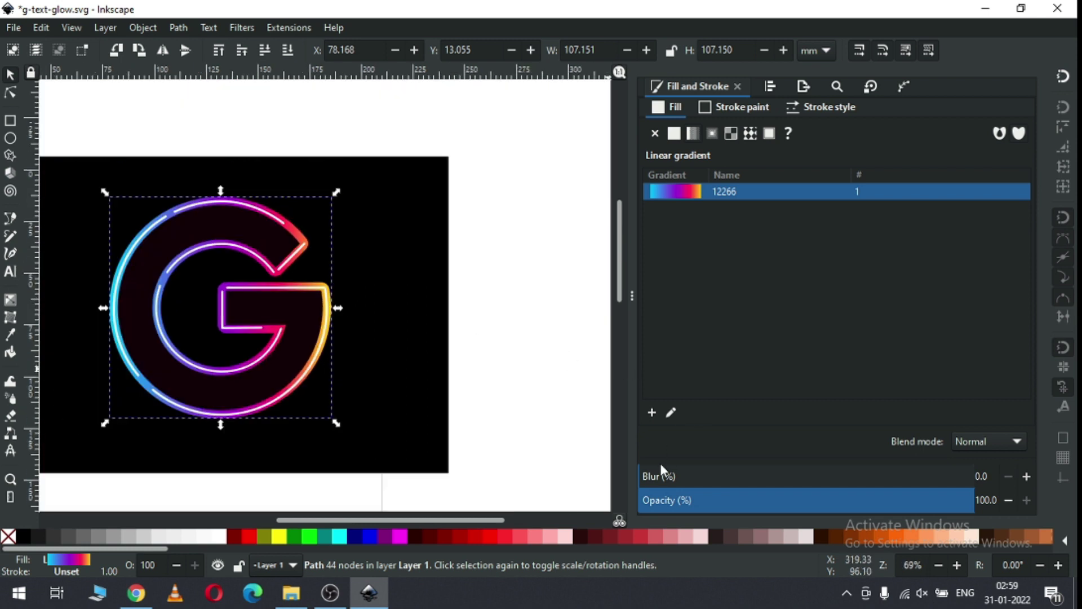
pyautogui.moveTo(655, 476); pyautogui.dragTo(713, 477)
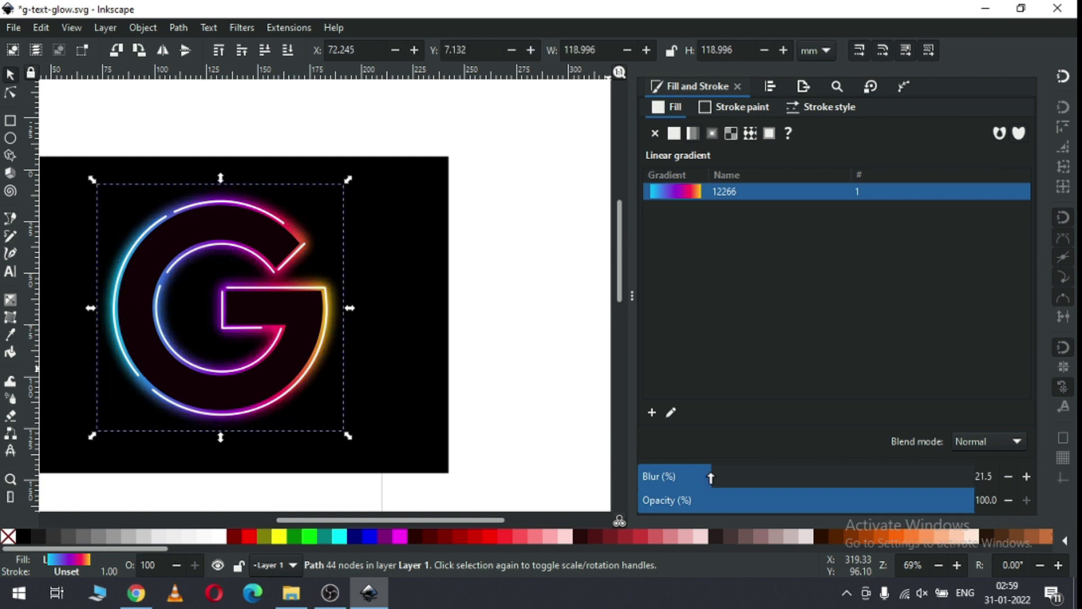
pyautogui.click(526, 334)
# - Duplicate the blurred gradient outline and set the copy's blur to 30.2%
pyautogui.moveTo(278, 249); pyautogui.dragTo(373, 339)
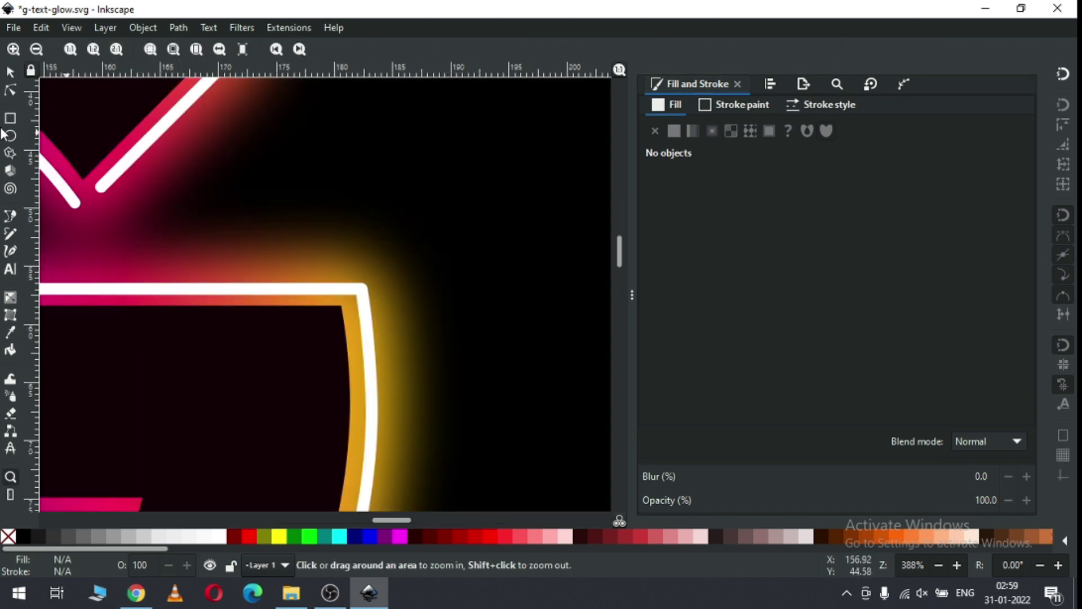
pyautogui.click(13, 73)
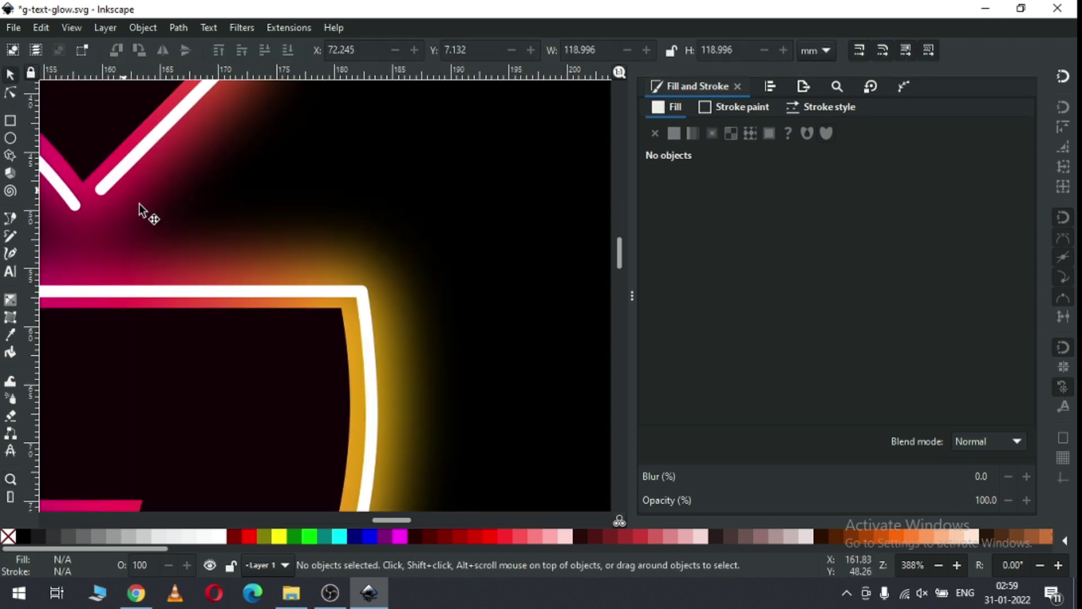
pyautogui.click(395, 374)
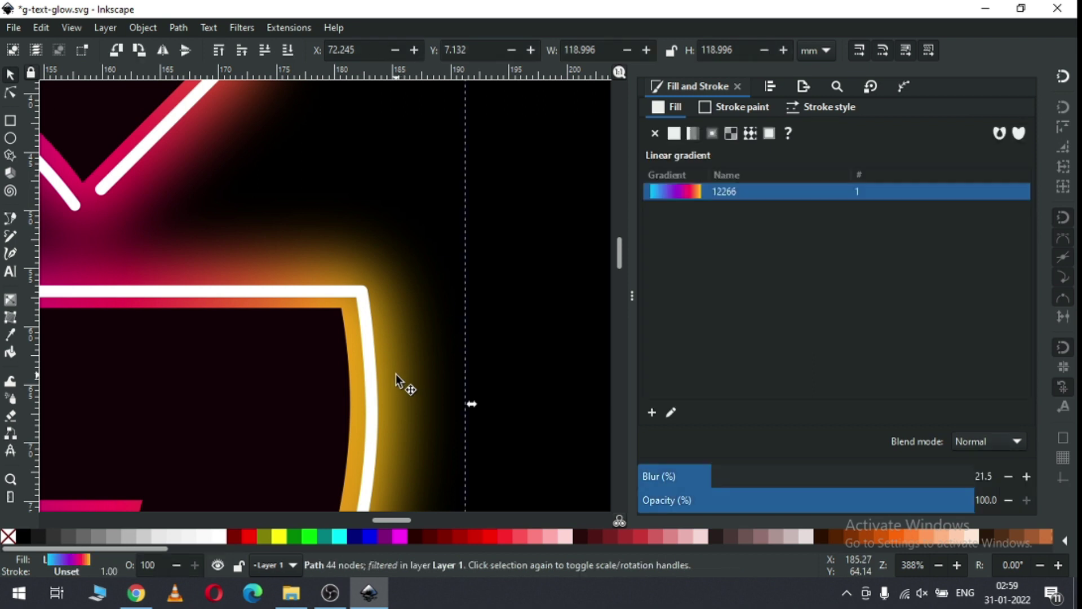
pyautogui.press('-')
pyautogui.press('-')
pyautogui.press('-')
pyautogui.press('-')
pyautogui.press('-')
pyautogui.press('-')
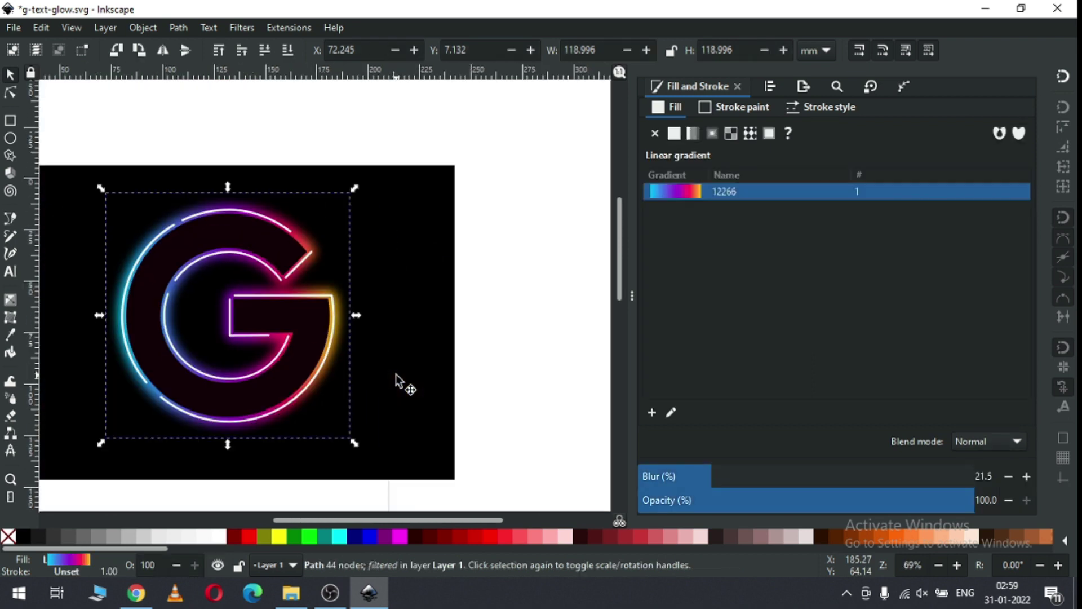
pyautogui.press('ctrl')
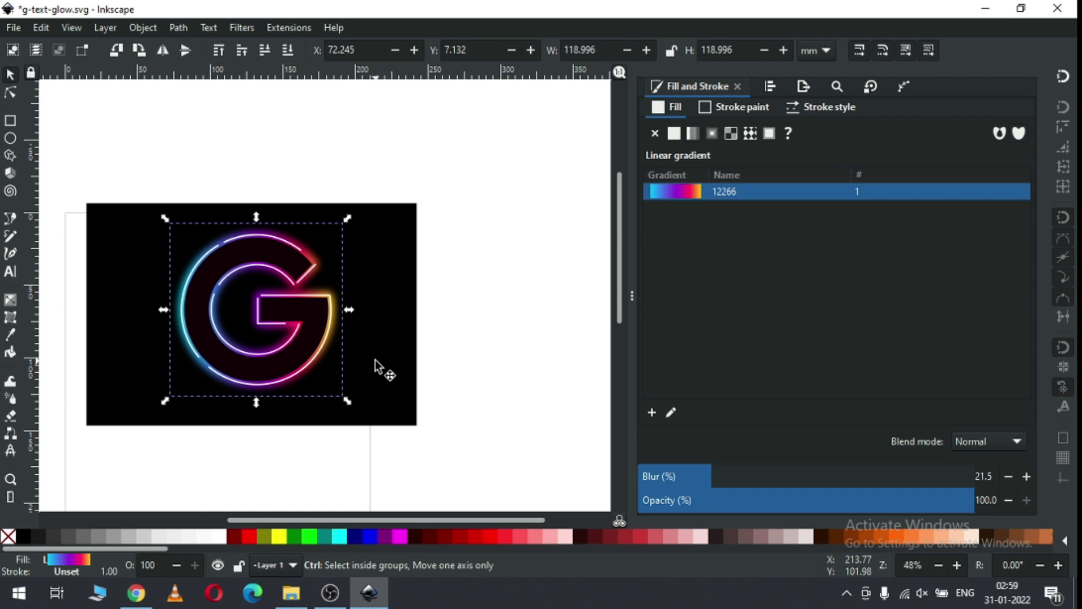
pyautogui.hotkey('ctrl', 'd')
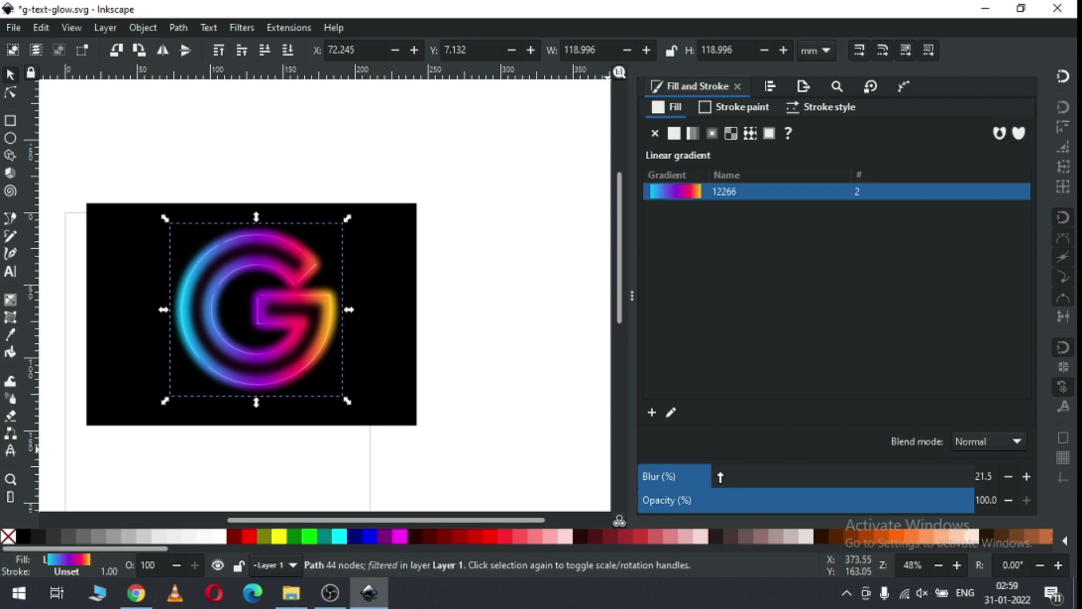
pyautogui.moveTo(720, 478); pyautogui.dragTo(741, 478)
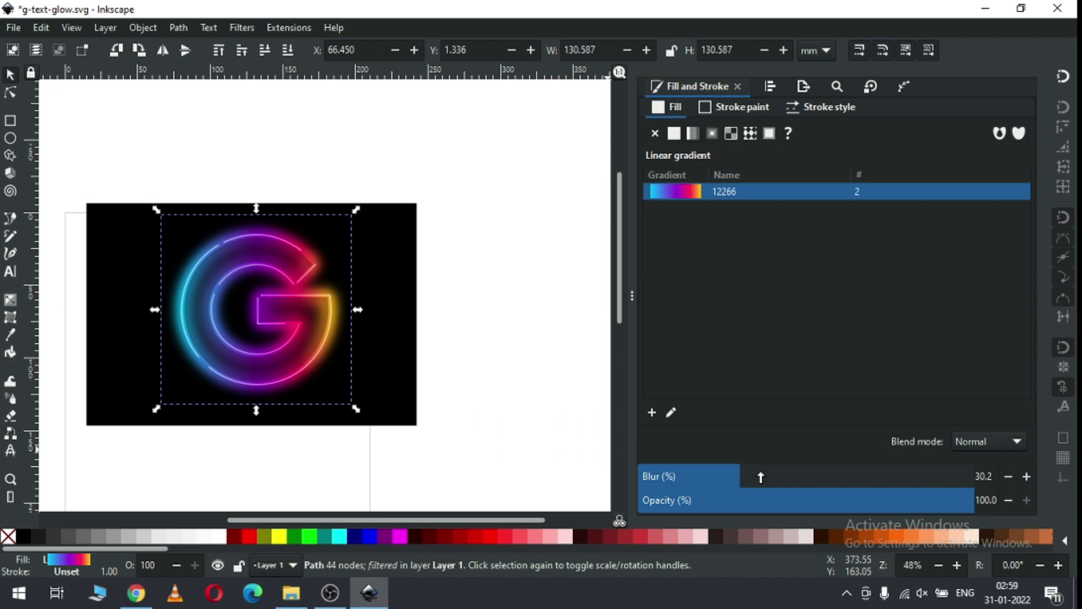
# - Lower the duplicated glow together with the black background to the bottom, and save the document
pyautogui.keyDown('shift'); pyautogui.click(403, 372); pyautogui.keyUp('shift')
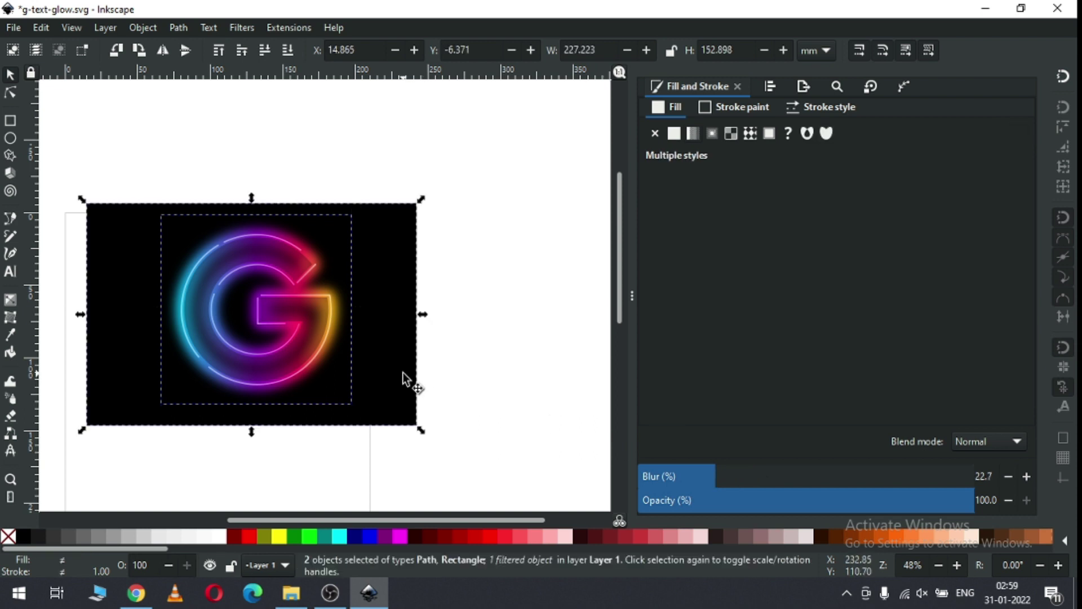
pyautogui.click(145, 28)
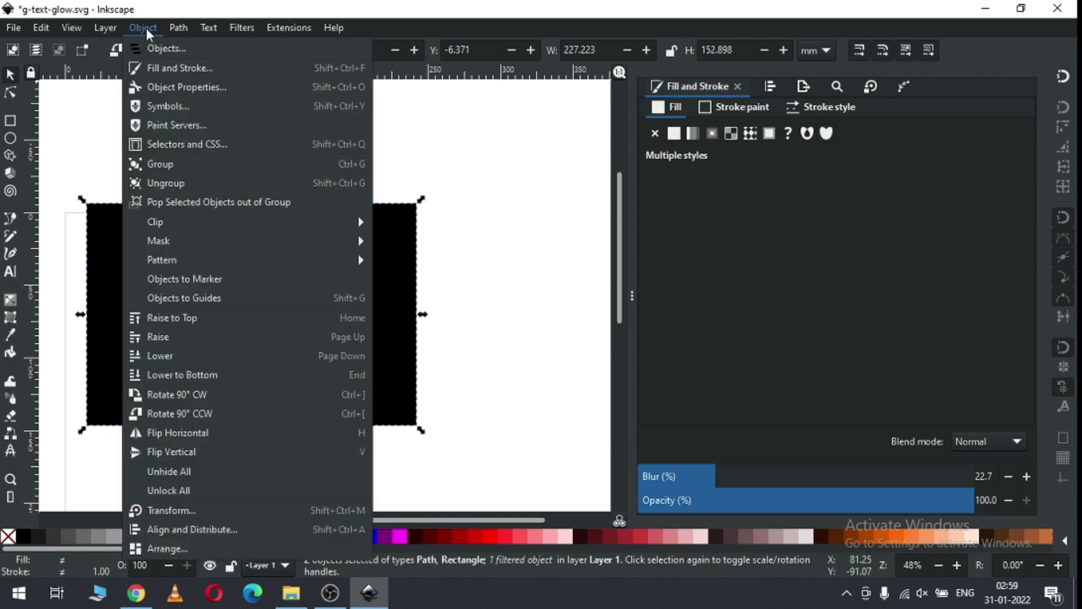
pyautogui.click(174, 370)
pyautogui.hotkey('ctrl', 's')
pyautogui.click(52, 319)
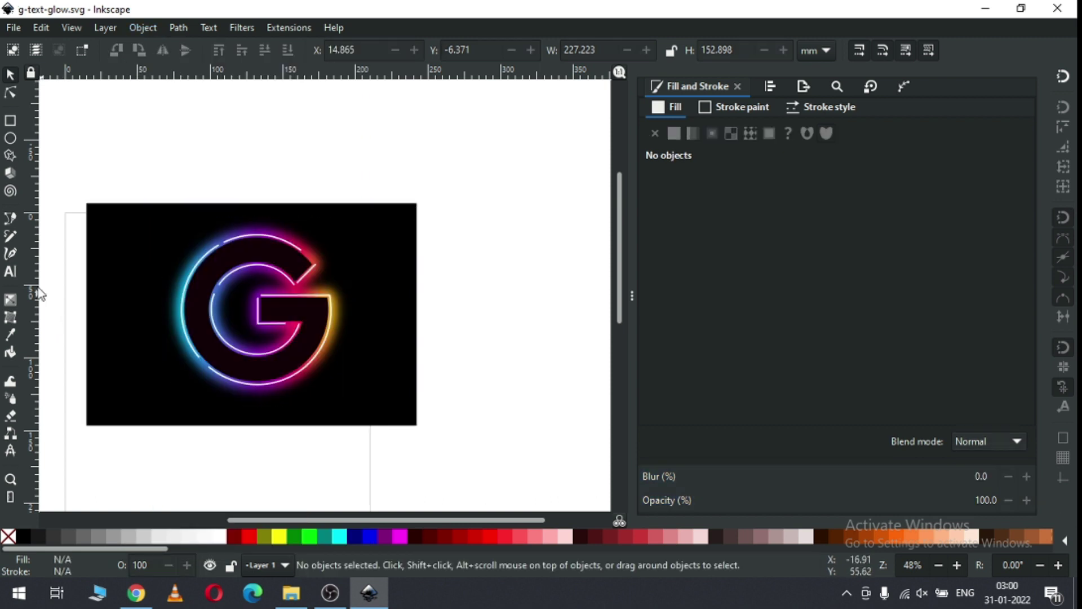
# - Draw an ellipse about 45 by 65 mm over the G's lower-left curve and fill it with aqua #00FFFF
pyautogui.click(11, 139)
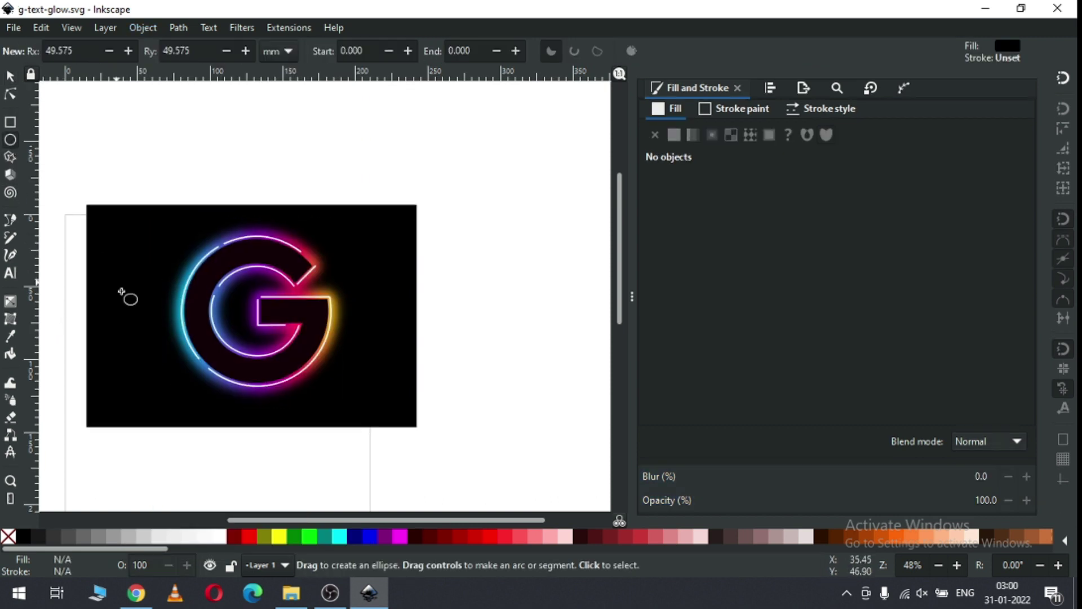
pyautogui.moveTo(152, 293); pyautogui.dragTo(215, 386)
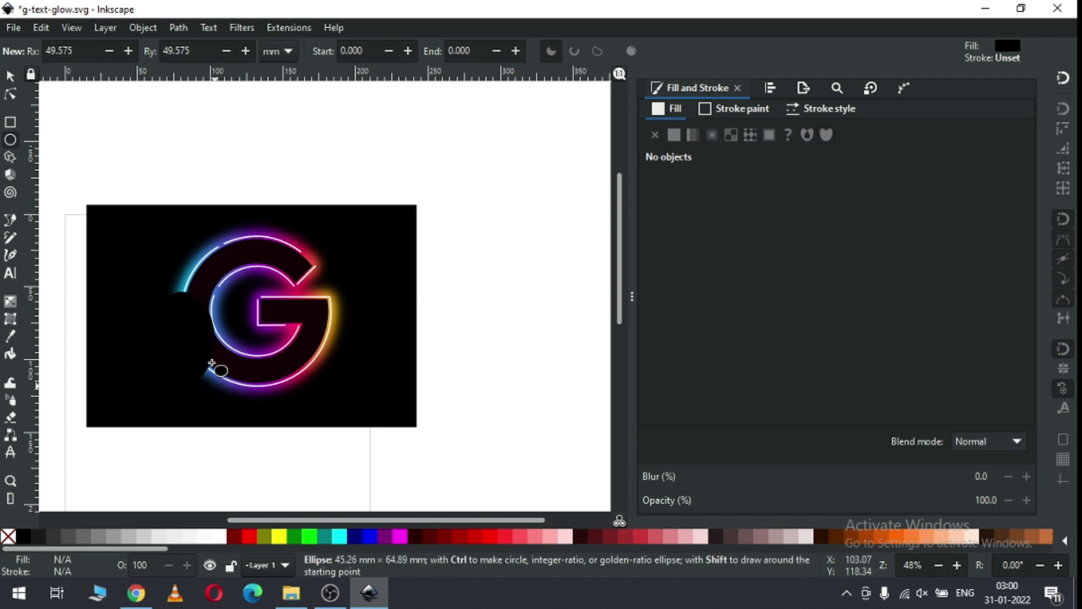
pyautogui.click(10, 78)
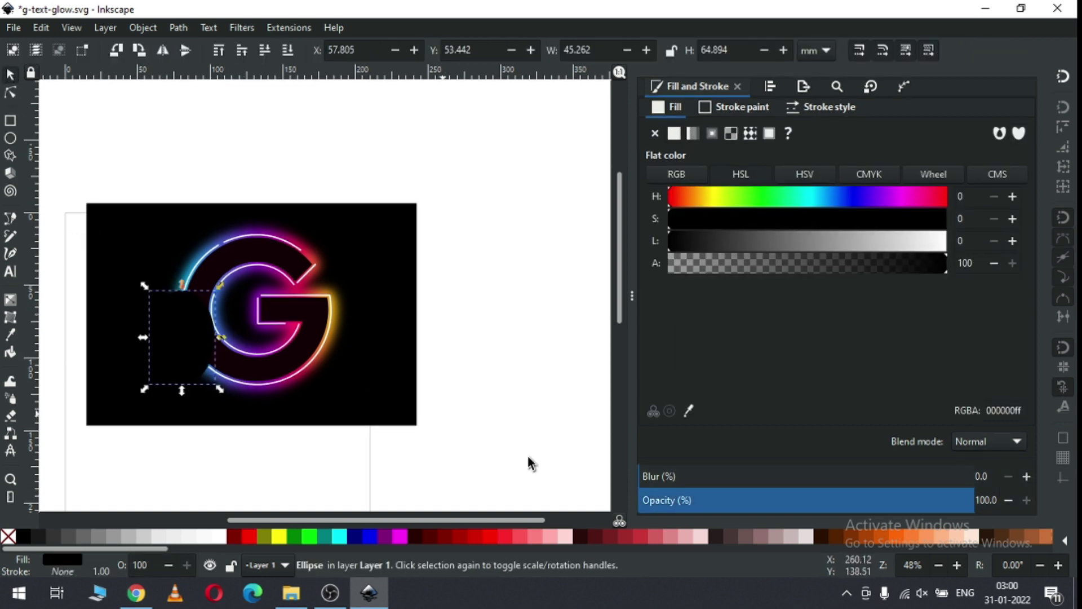
pyautogui.click(339, 536)
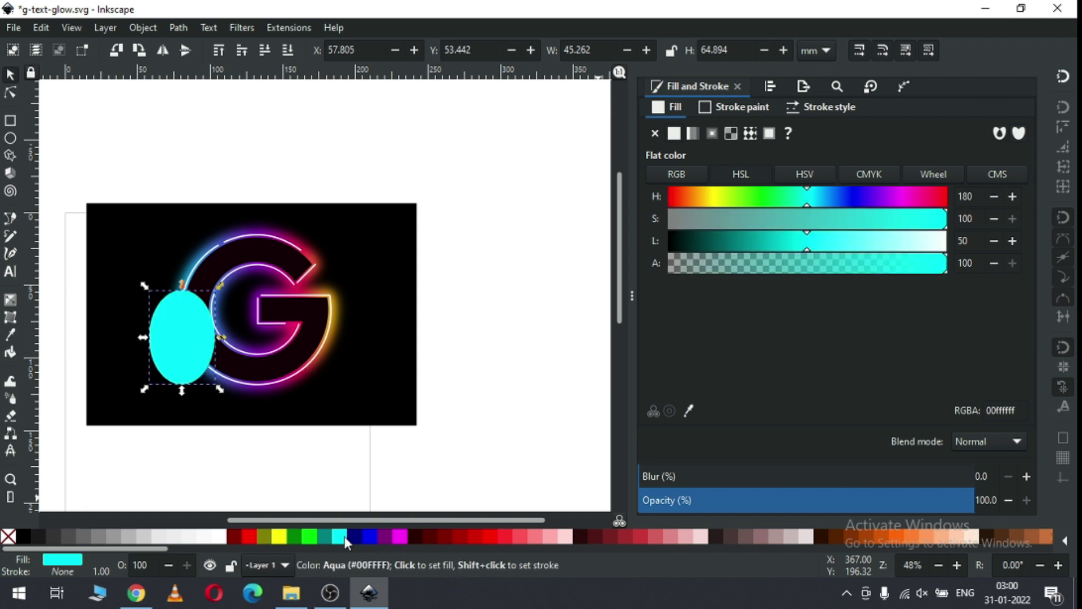
# - Lower the aqua ellipse together with the black background to the bottom, behind the G
pyautogui.keyDown('shift'); pyautogui.click(397, 365); pyautogui.keyUp('shift')
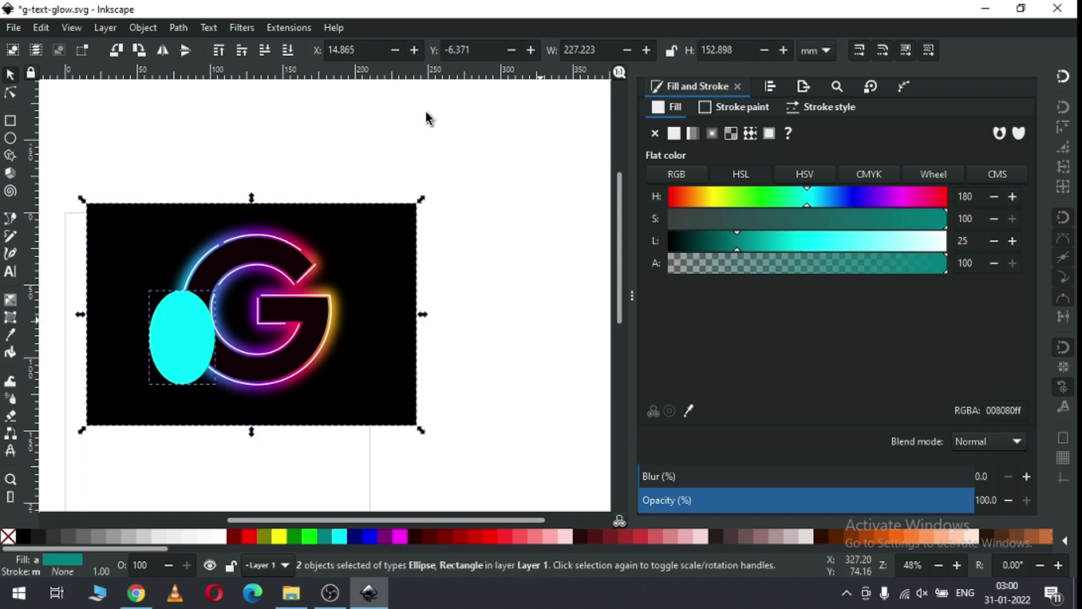
pyautogui.click(143, 28)
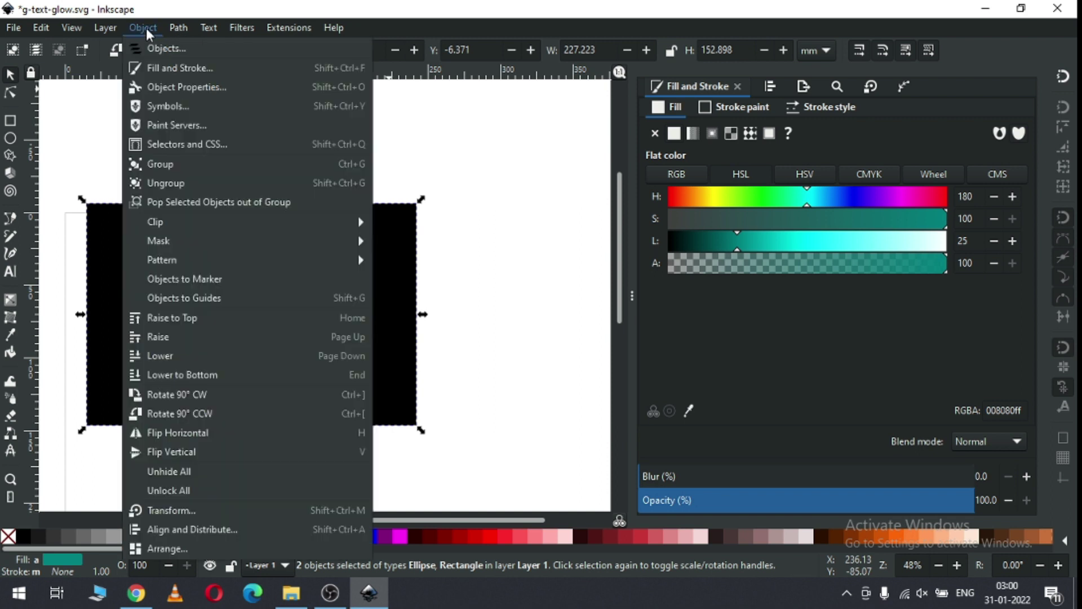
pyautogui.click(171, 379)
pyautogui.click(532, 358)
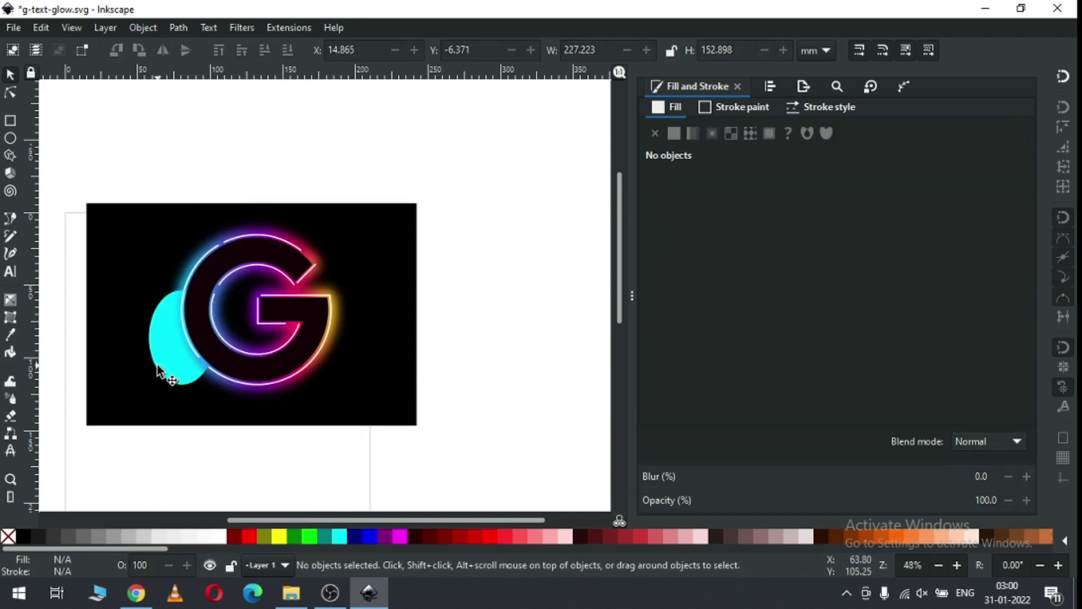
# - Set the aqua ellipse's blur to 100% and scale it down from its lower-right corner
pyautogui.click(158, 366)
pyautogui.moveTo(660, 476); pyautogui.dragTo(1018, 547)
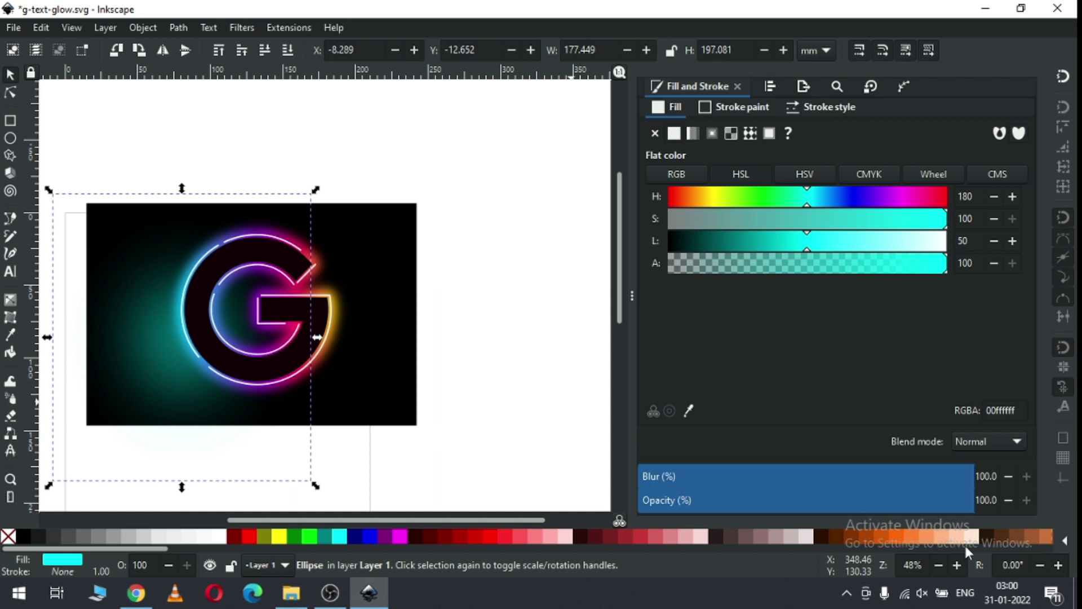
pyautogui.moveTo(314, 486); pyautogui.dragTo(220, 384)
pyautogui.press('Escape')
# - Reposition and resize the blurred aqua ellipse so it glows behind the G's lower-left side
pyautogui.click(101, 367)
pyautogui.moveTo(162, 351); pyautogui.dragTo(181, 364)
pyautogui.moveTo(288, 261); pyautogui.dragTo(317, 244)
pyautogui.click(213, 382)
pyautogui.press('Escape')
pyautogui.press('z')
pyautogui.moveTo(104, 162); pyautogui.dragTo(409, 319)
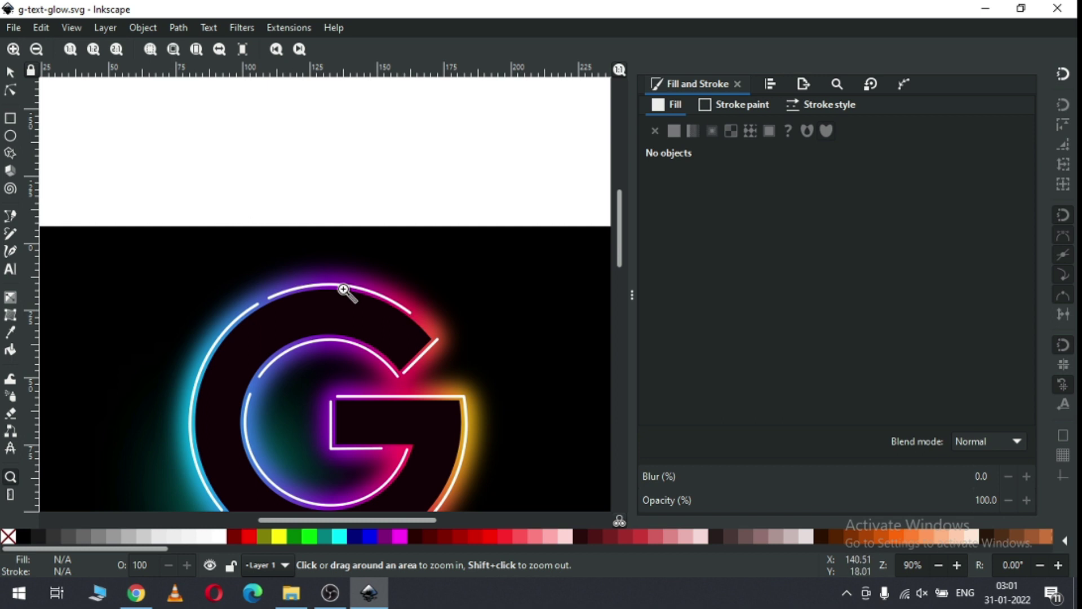
# - Draw a flat ellipse about 38 by 6.5 mm over the G's upper curve and fill it with magenta #FF00FF
pyautogui.click(10, 136)
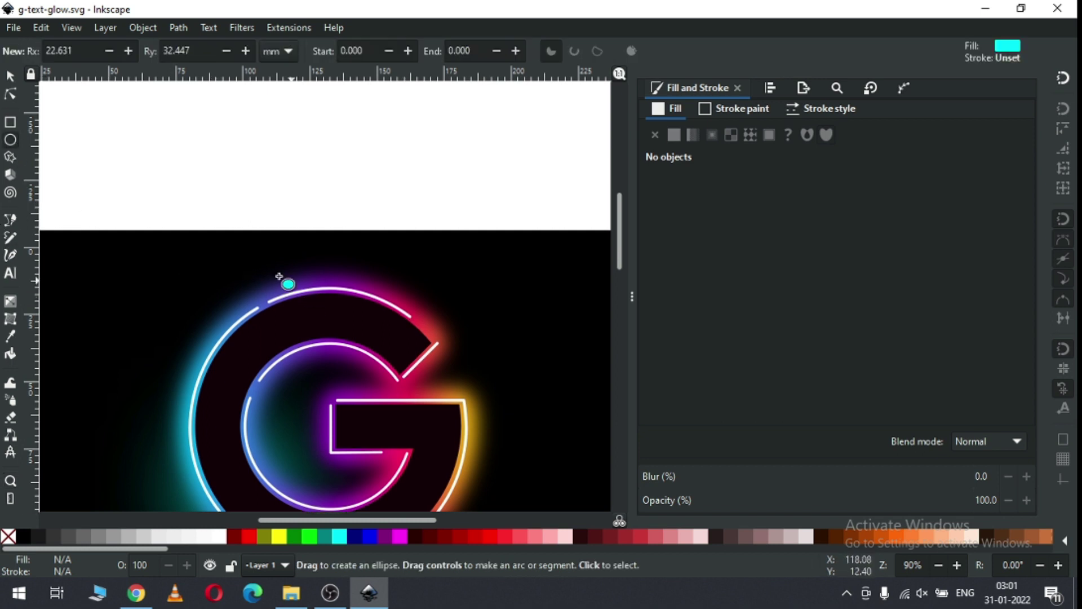
pyautogui.moveTo(264, 273); pyautogui.dragTo(366, 291)
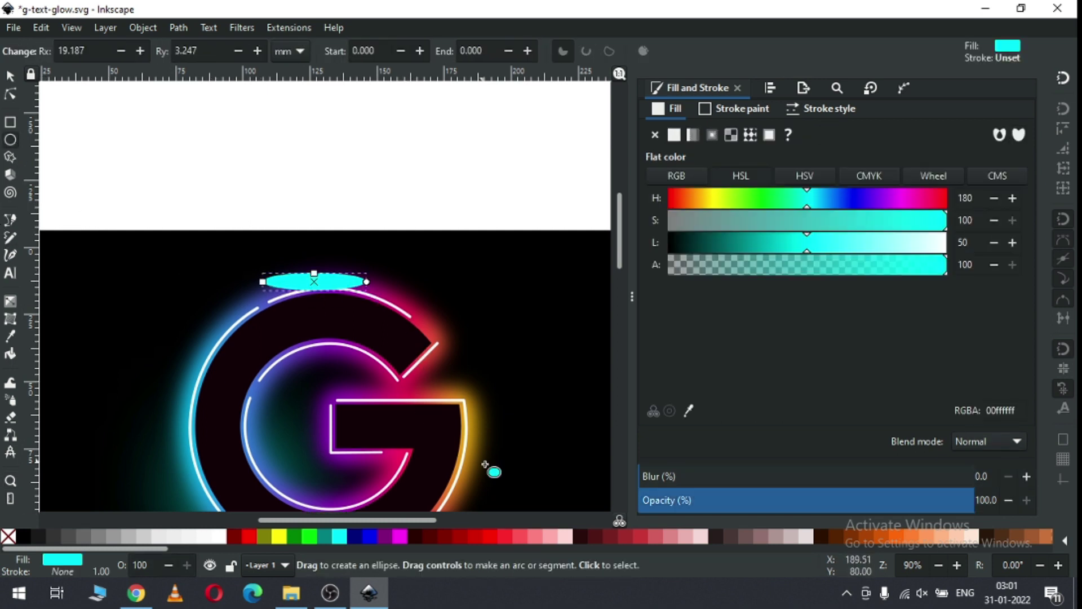
pyautogui.click(400, 536)
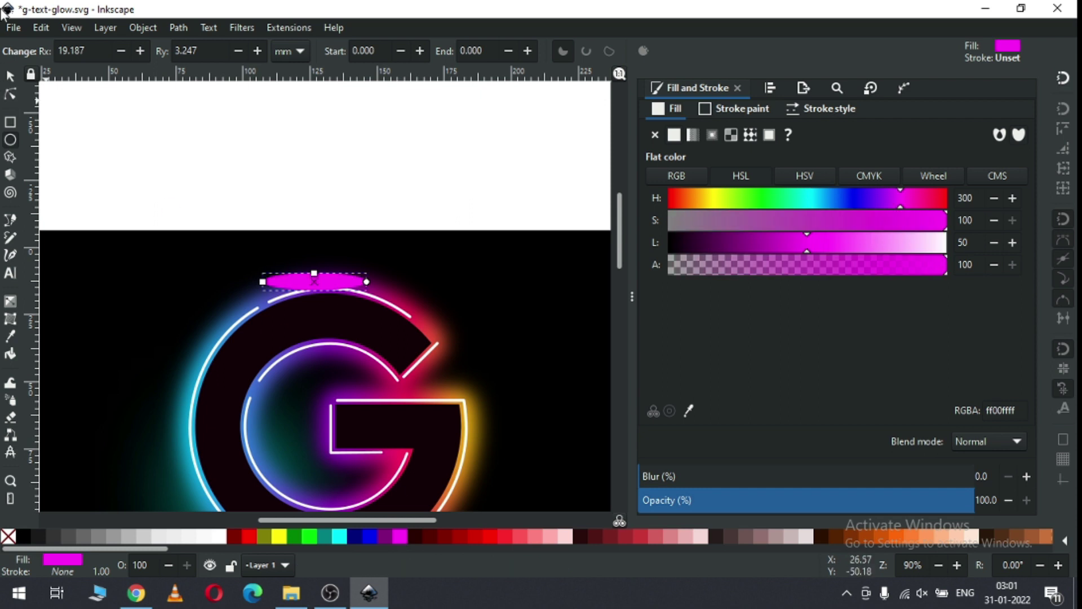
# - Lower the magenta ellipse together with the black background to the bottom, behind the G
pyautogui.click(11, 79)
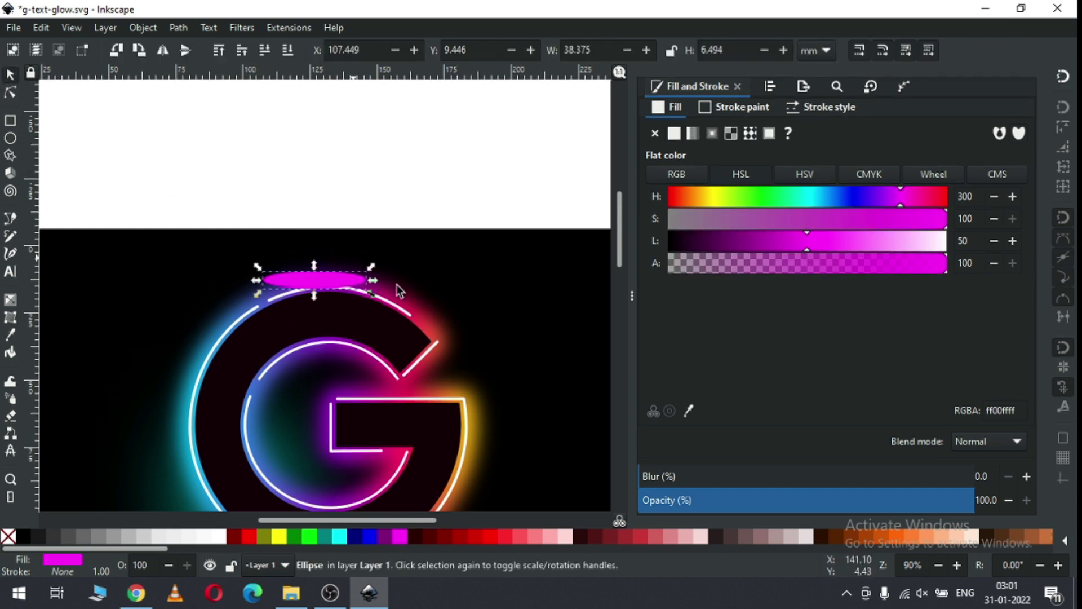
pyautogui.keyDown('shift'); pyautogui.click(488, 282); pyautogui.keyUp('shift')
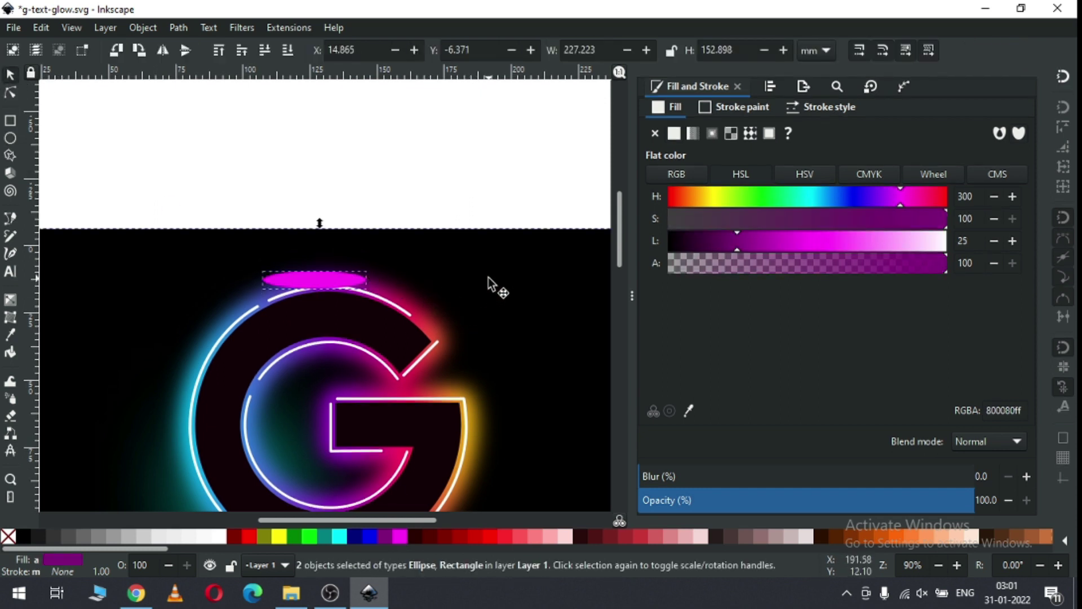
pyautogui.click(148, 27)
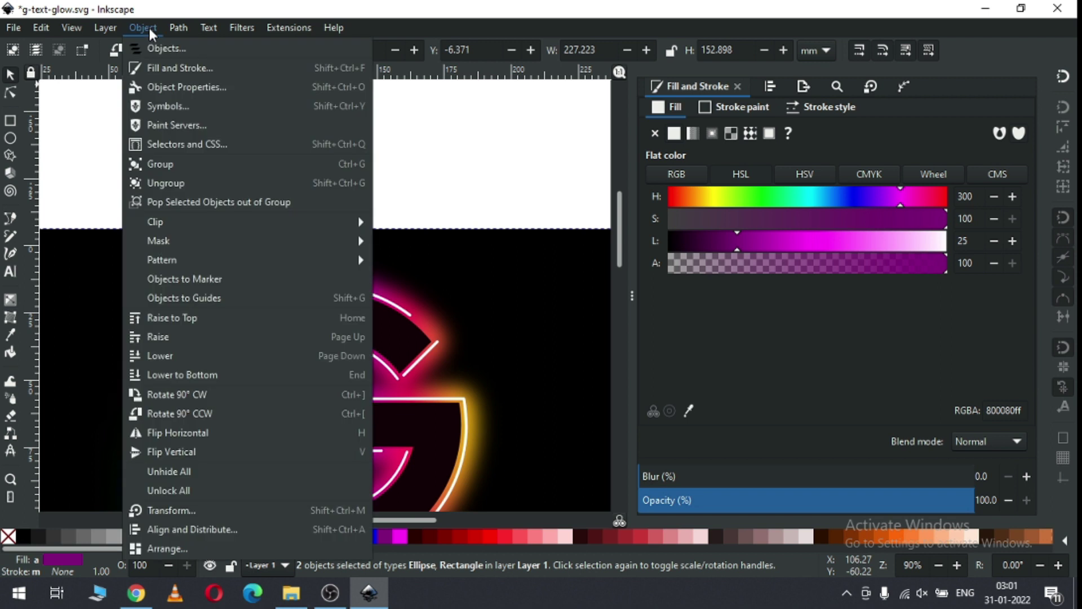
pyautogui.click(187, 377)
pyautogui.click(320, 160)
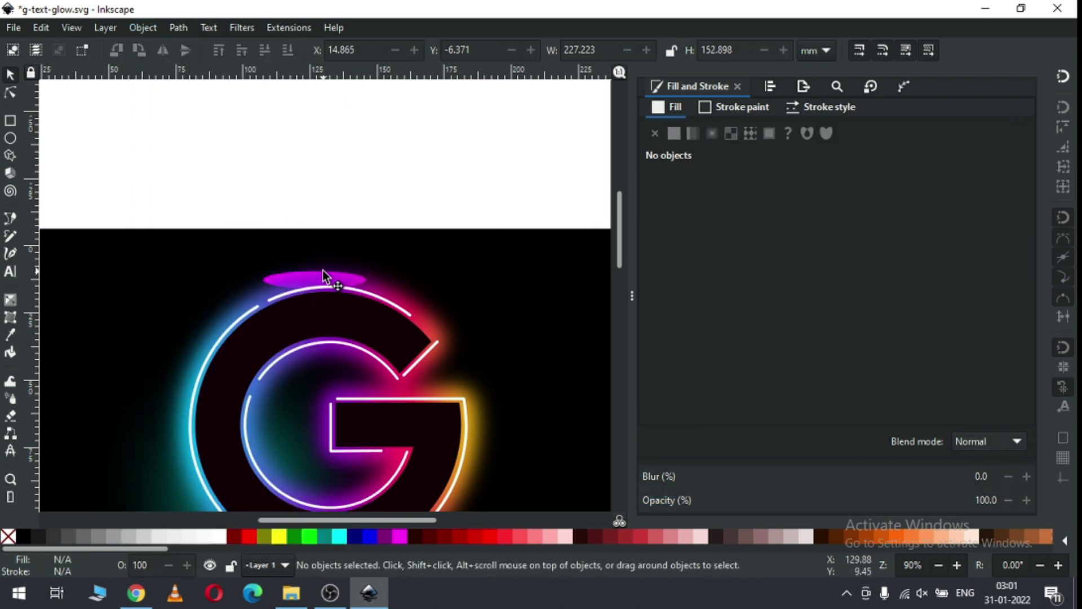
# - Set the magenta ellipse's blur to about 55% and widen the glow symmetrically to about 88 mm
pyautogui.click(322, 269)
pyautogui.moveTo(658, 473); pyautogui.dragTo(840, 471)
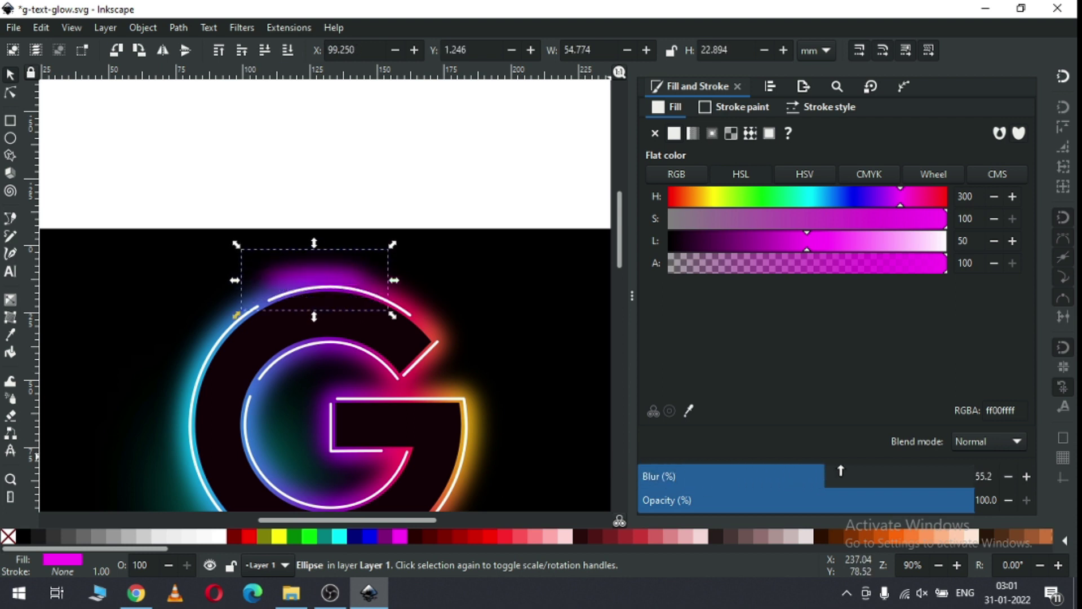
pyautogui.moveTo(397, 281); pyautogui.dragTo(431, 285)
pyautogui.moveTo(361, 281); pyautogui.dragTo(347, 281)
pyautogui.click(336, 268)
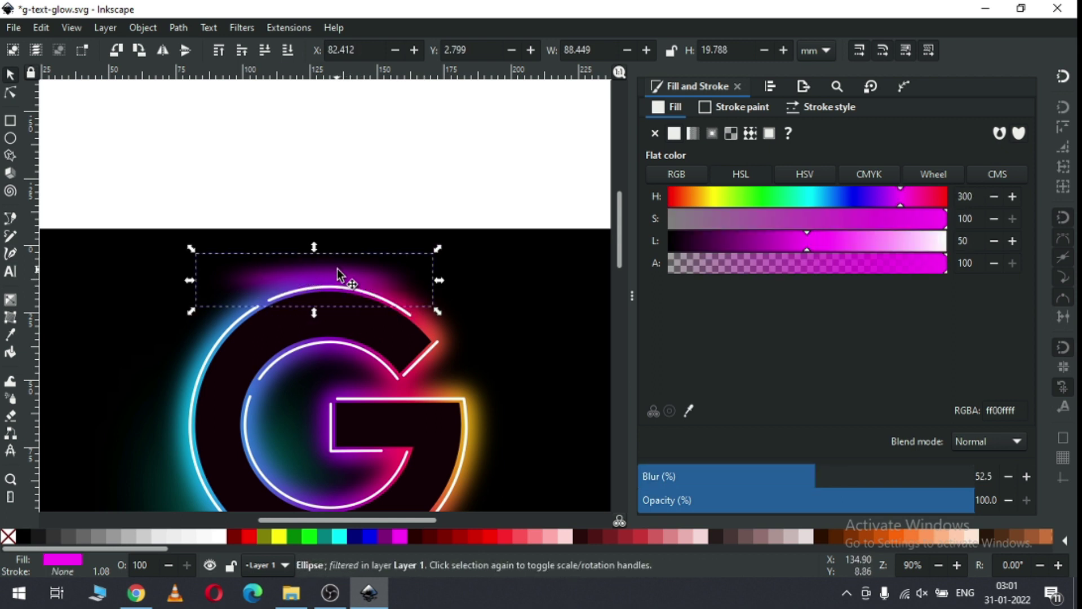
# - Raise the magenta glow to the top and tilt it slightly counter-clockwise, positioned along the G's upper curve
pyautogui.click(141, 28)
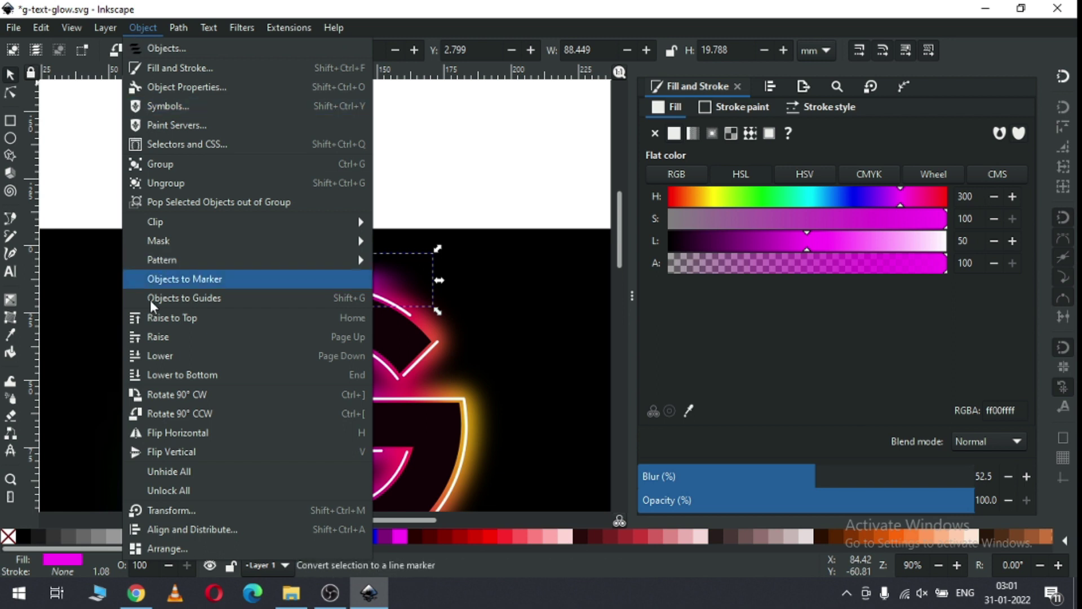
pyautogui.click(355, 317)
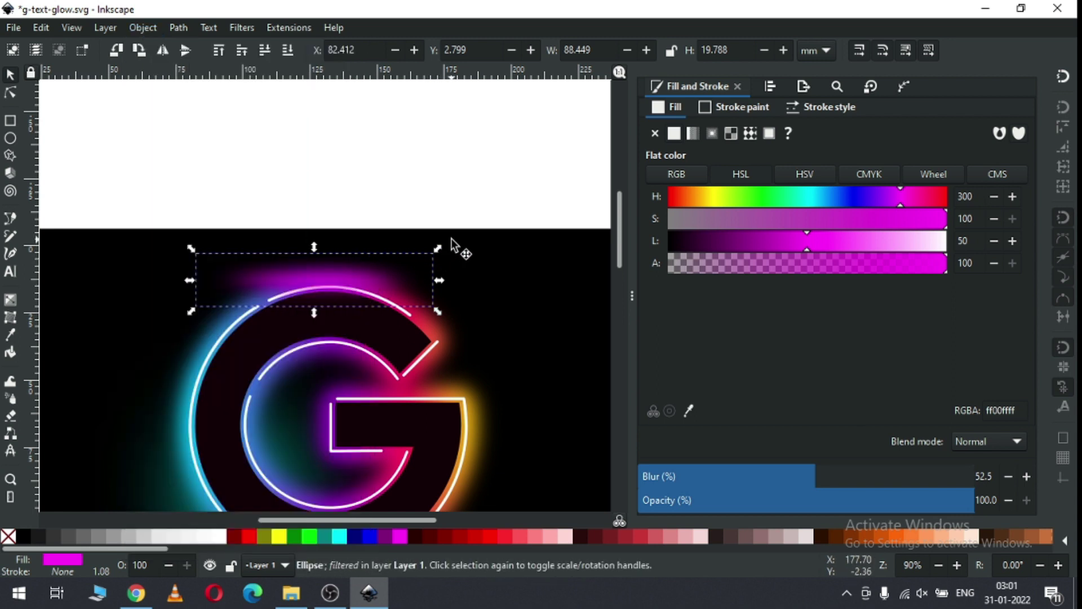
pyautogui.click(330, 278)
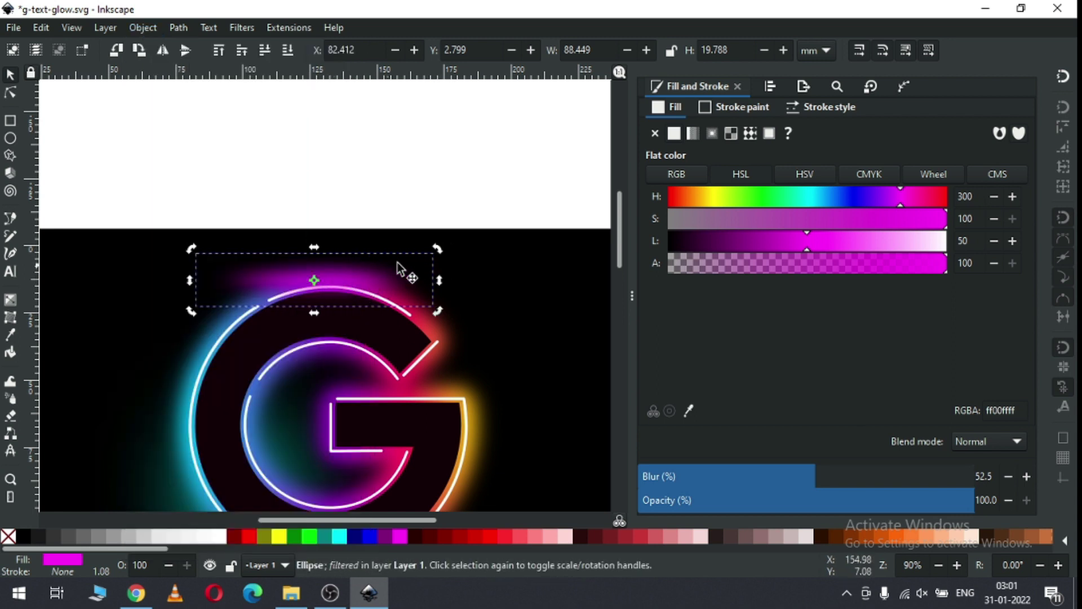
pyautogui.moveTo(438, 248); pyautogui.dragTo(441, 236)
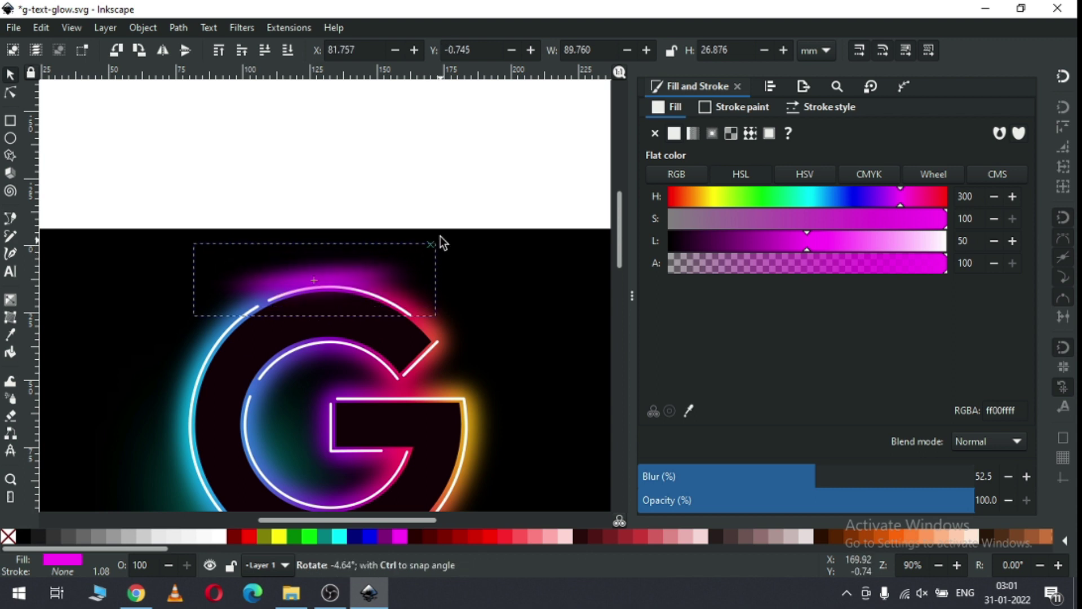
pyautogui.click(363, 283)
pyautogui.moveTo(346, 276); pyautogui.dragTo(349, 281)
pyautogui.click(387, 164)
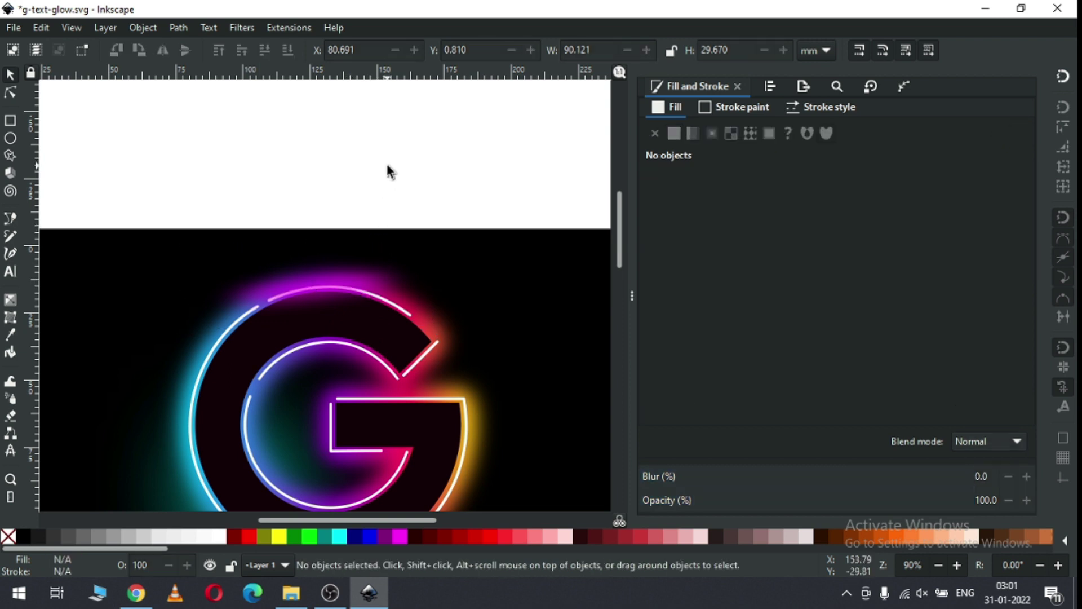
# - Save the document with the finished glow artwork
pyautogui.press('-')
pyautogui.press('-')
pyautogui.hotkey('ctrl', 's')
# - Move the dark brick wall image from below the page up over the G artwork
pyautogui.click(439, 308)
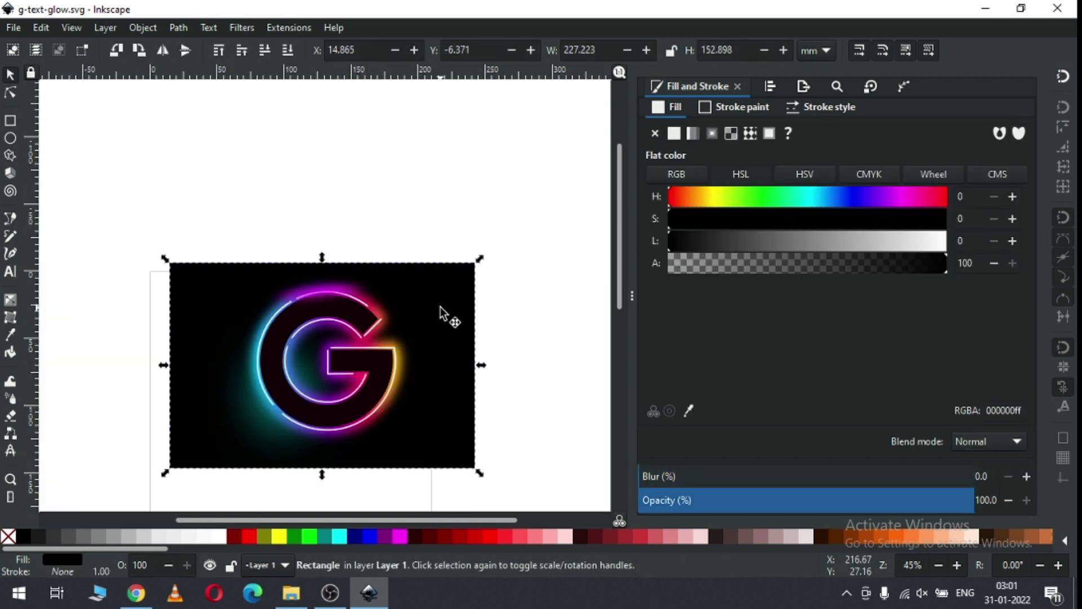
pyautogui.press('-')
pyautogui.press('-')
pyautogui.press('-')
pyautogui.press('-')
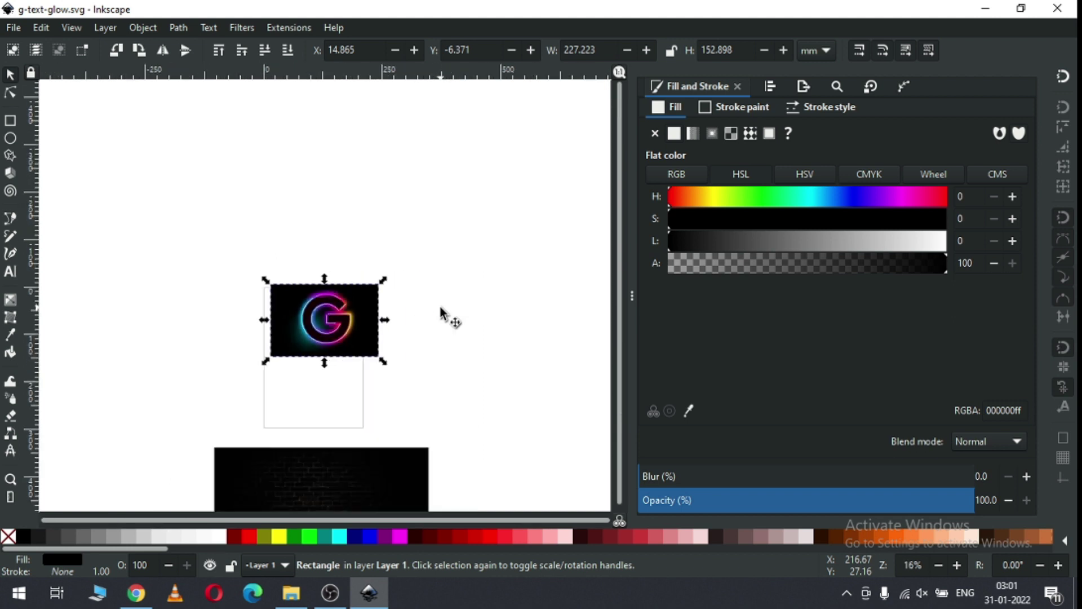
pyautogui.click(363, 447)
pyautogui.moveTo(362, 447); pyautogui.dragTo(363, 305)
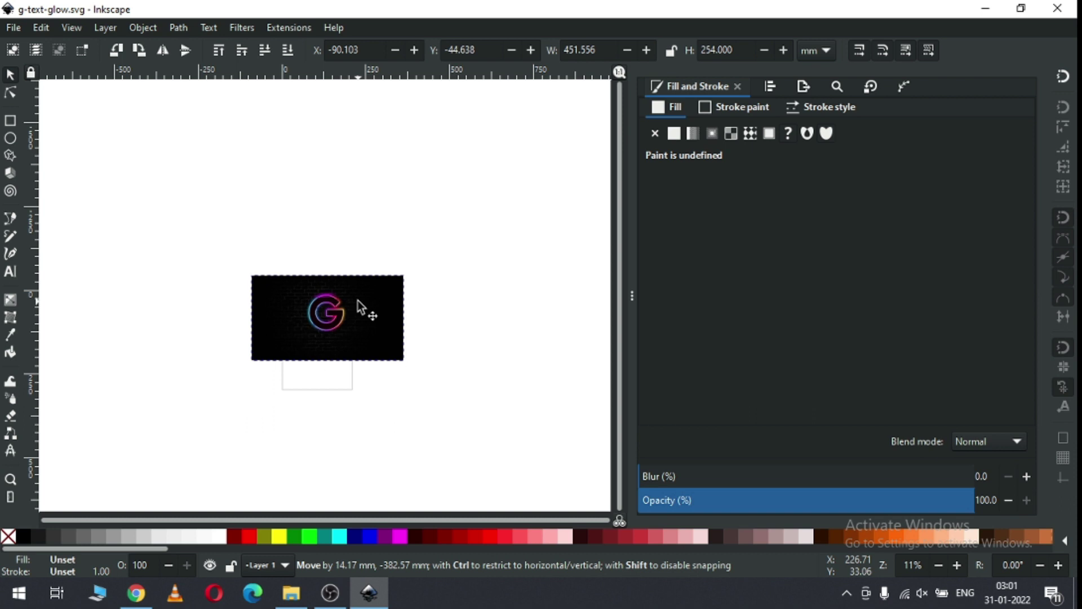
# - Lower the brick wall image to the bottom, behind the G and its glows
pyautogui.press('z')
pyautogui.moveTo(187, 229); pyautogui.dragTo(455, 375)
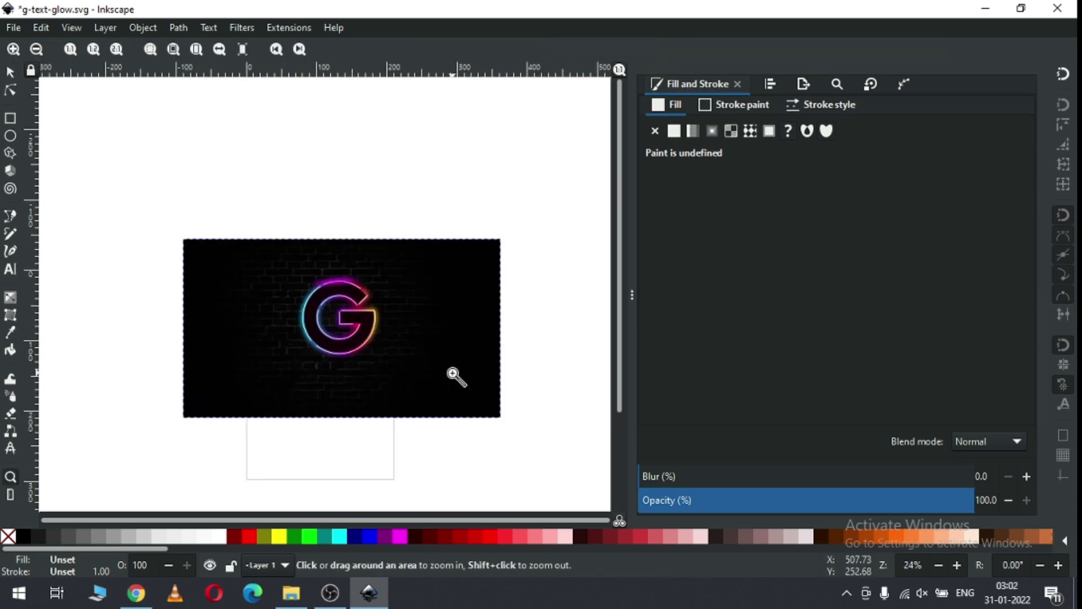
pyautogui.moveTo(120, 213); pyautogui.dragTo(519, 413)
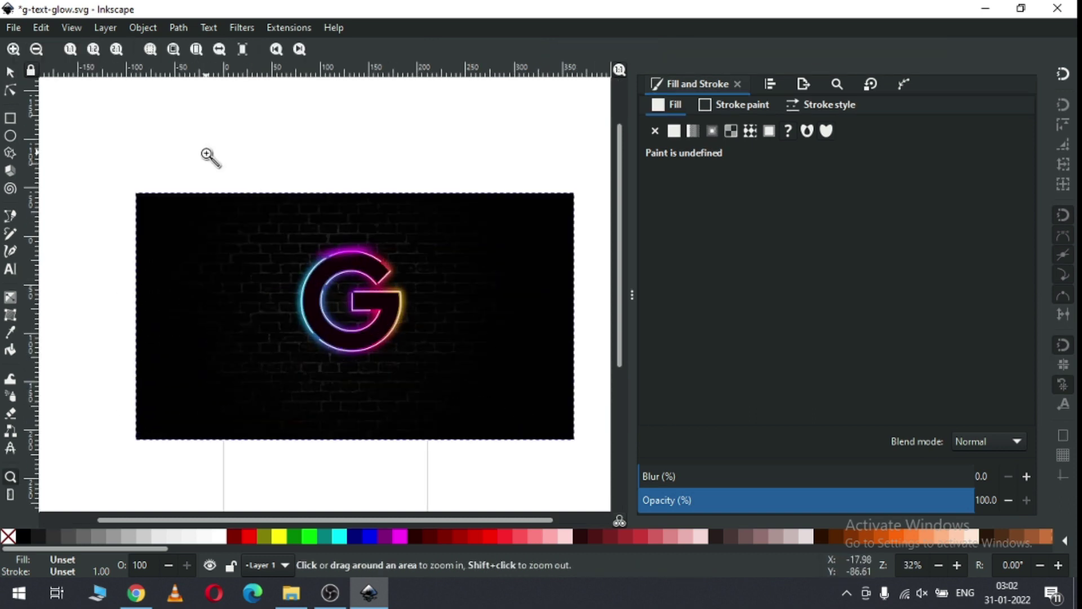
pyautogui.click(9, 68)
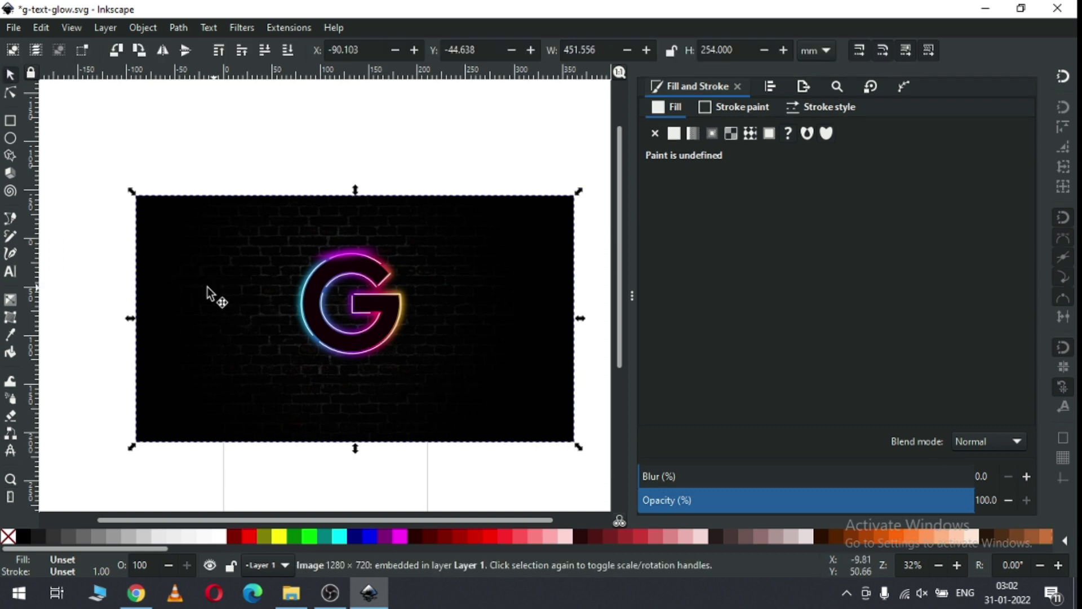
pyautogui.click(149, 27)
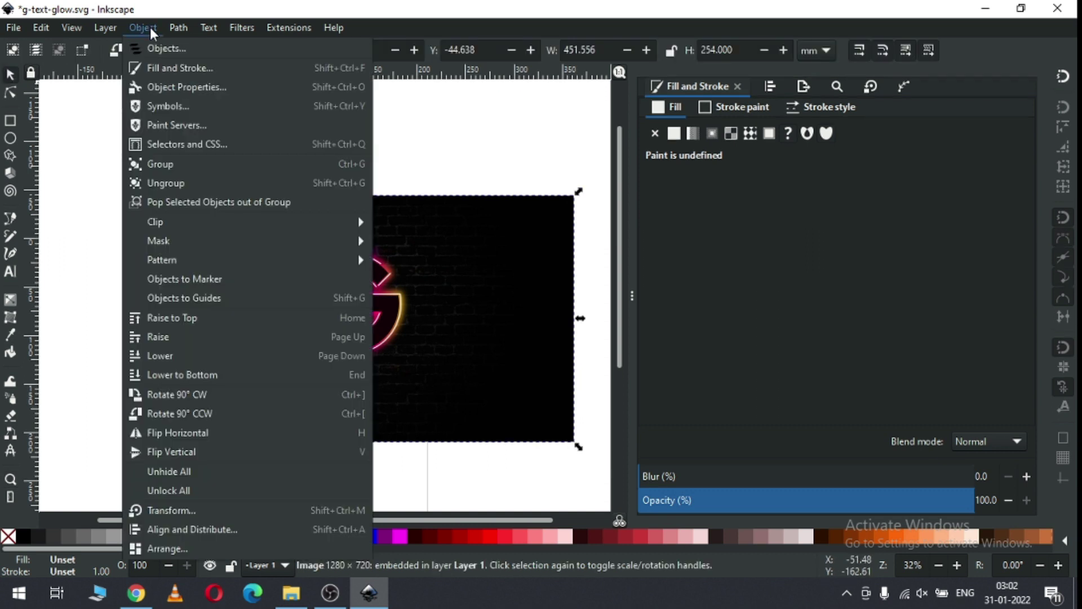
pyautogui.click(181, 379)
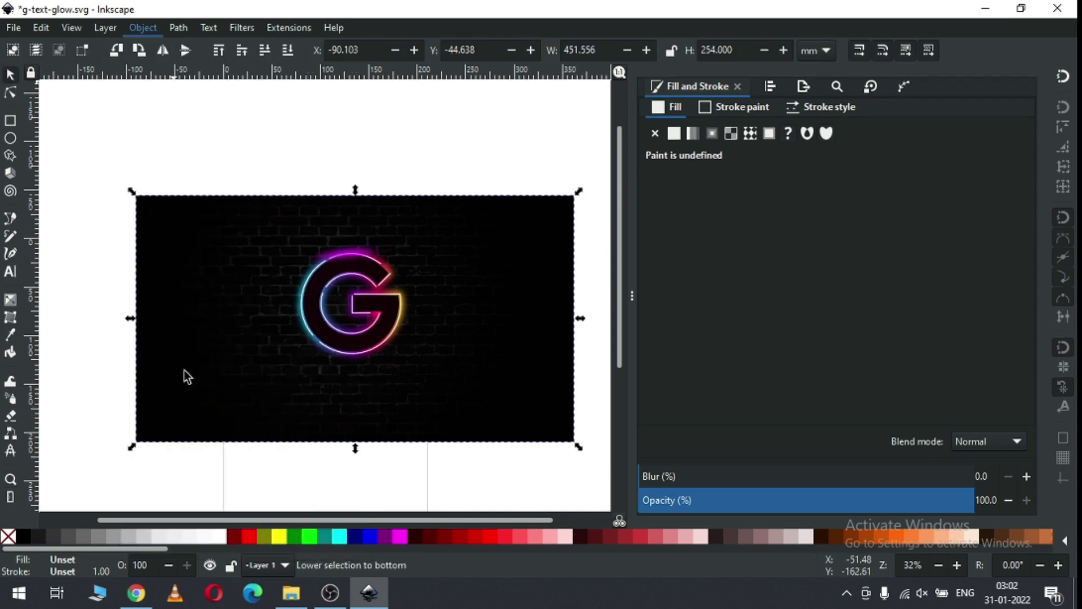
pyautogui.click(307, 152)
# - Delete the black background rectangle between the G and the brick wall image
pyautogui.press('z')
pyautogui.moveTo(213, 212); pyautogui.dragTo(509, 425)
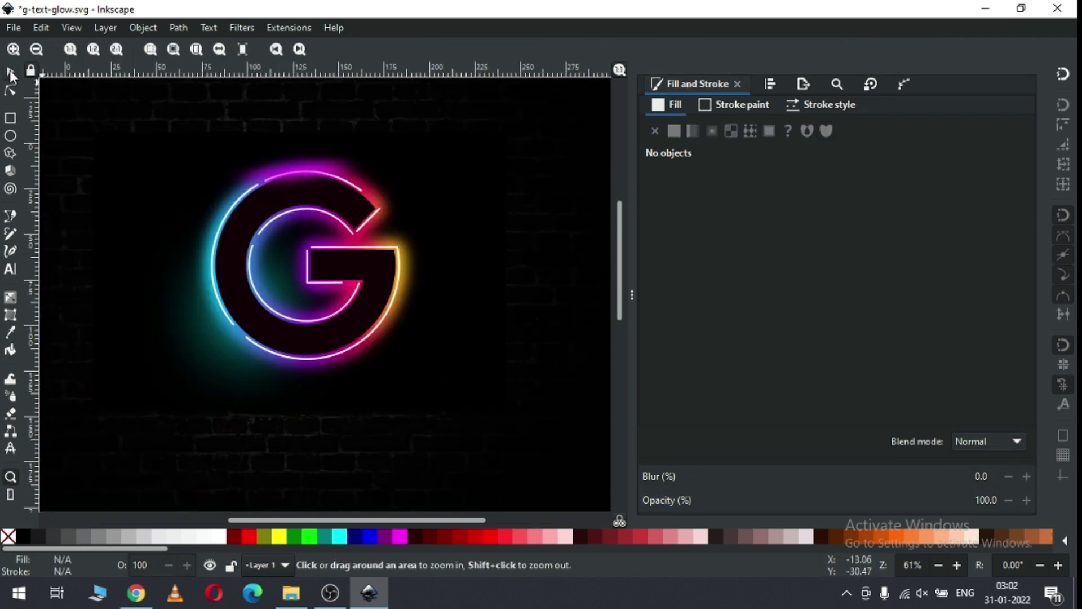
pyautogui.click(10, 74)
pyautogui.click(425, 408)
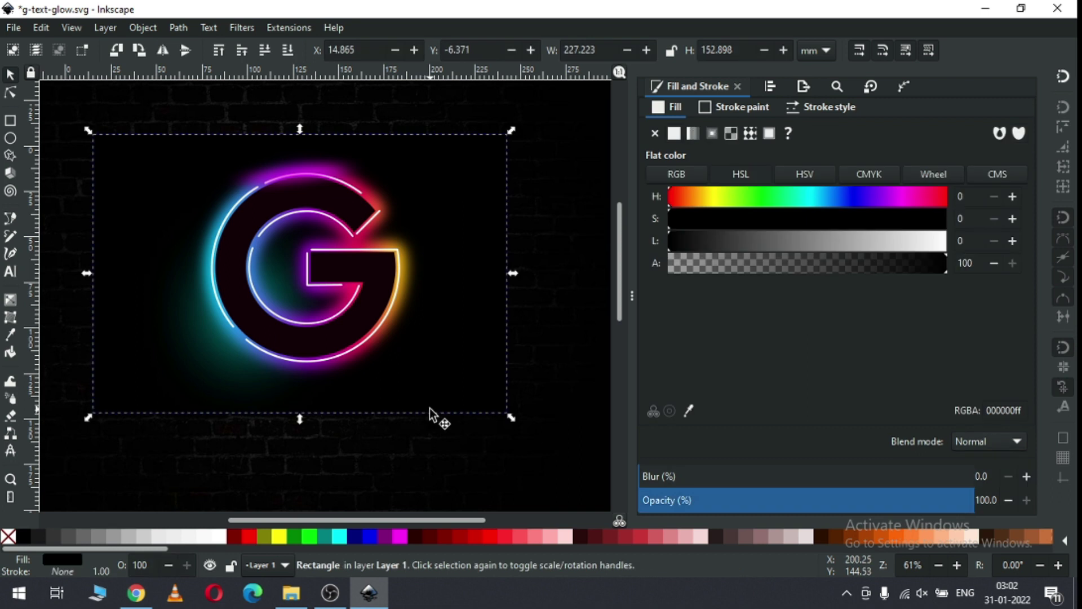
pyautogui.press('Escape')
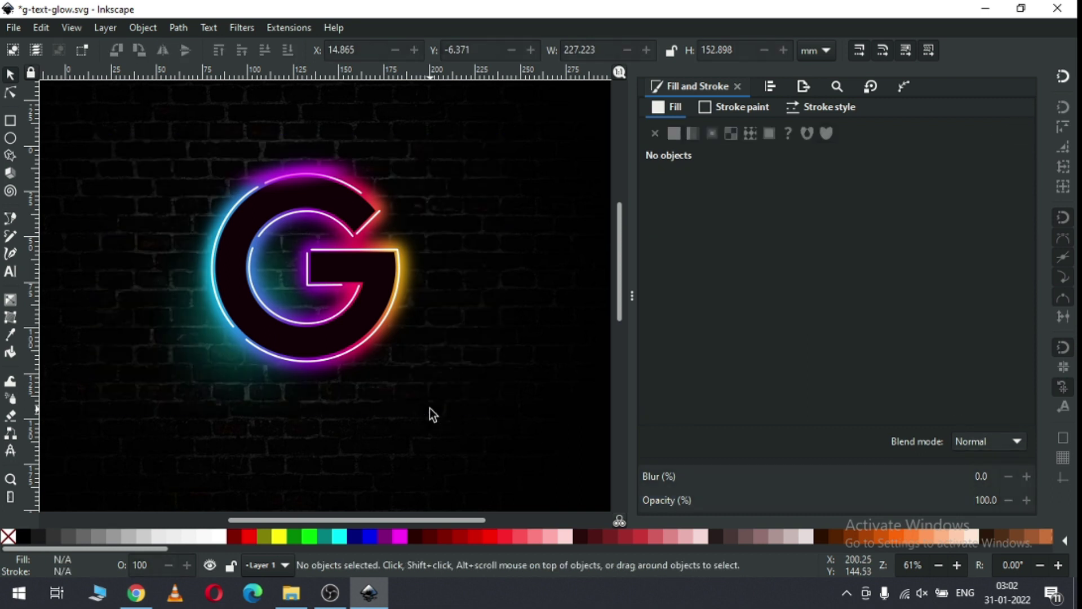
# - Enlarge the whole G artwork with its glows, centre it on the brick wall, and save the file
pyautogui.press('-')
pyautogui.press('-')
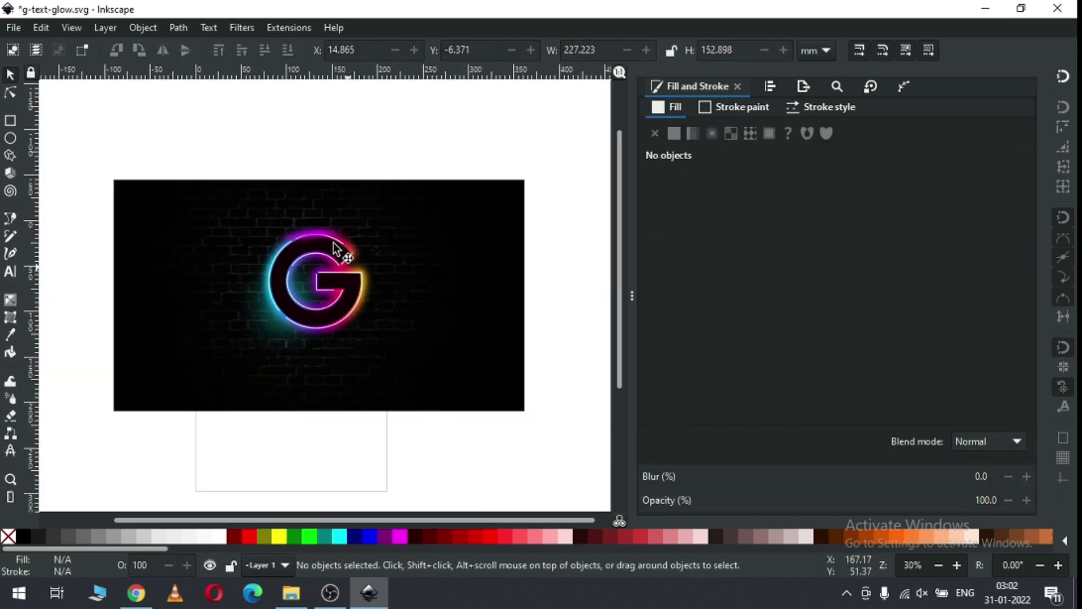
pyautogui.moveTo(193, 176); pyautogui.dragTo(436, 411)
pyautogui.moveTo(385, 281); pyautogui.dragTo(382, 302)
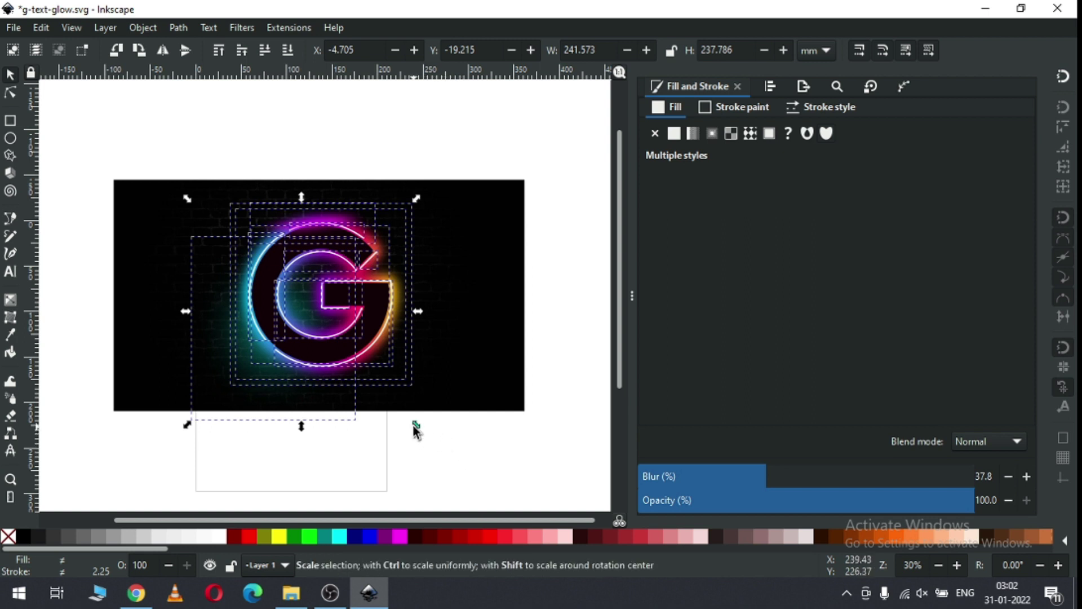
pyautogui.moveTo(415, 427); pyautogui.dragTo(424, 432)
pyautogui.click(388, 352)
pyautogui.hotkey('ctrl', 's')
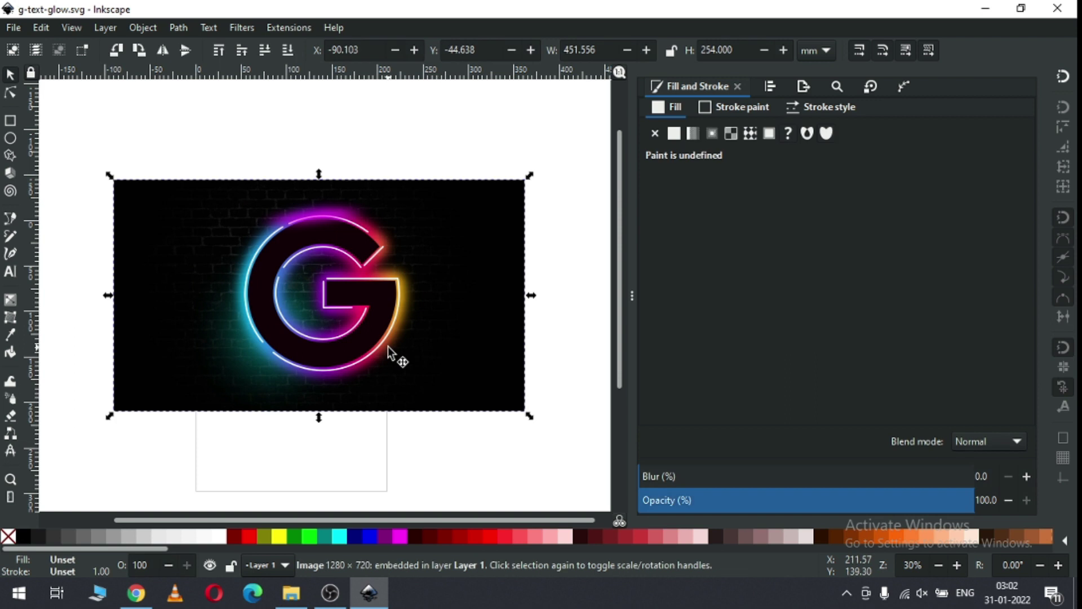
# - Duplicate the blurred gradient G behind the letter and enlarge the copy to about 259 mm around its centre
pyautogui.keyDown('alt'); pyautogui.click(388, 353); pyautogui.keyUp('alt')
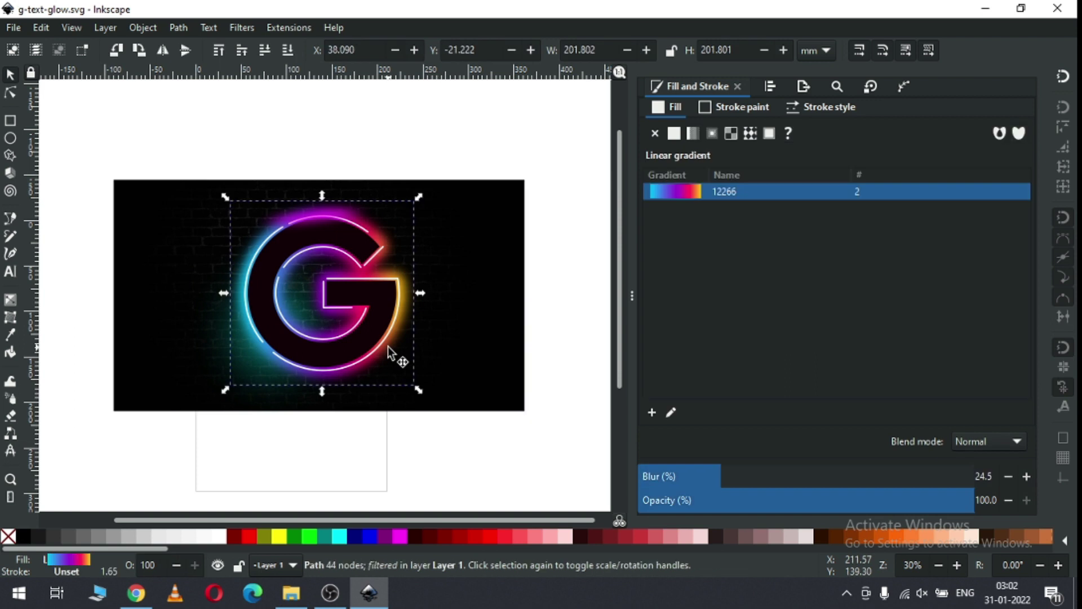
pyautogui.hotkey('ctrl', 'd')
pyautogui.moveTo(419, 390); pyautogui.dragTo(451, 416)
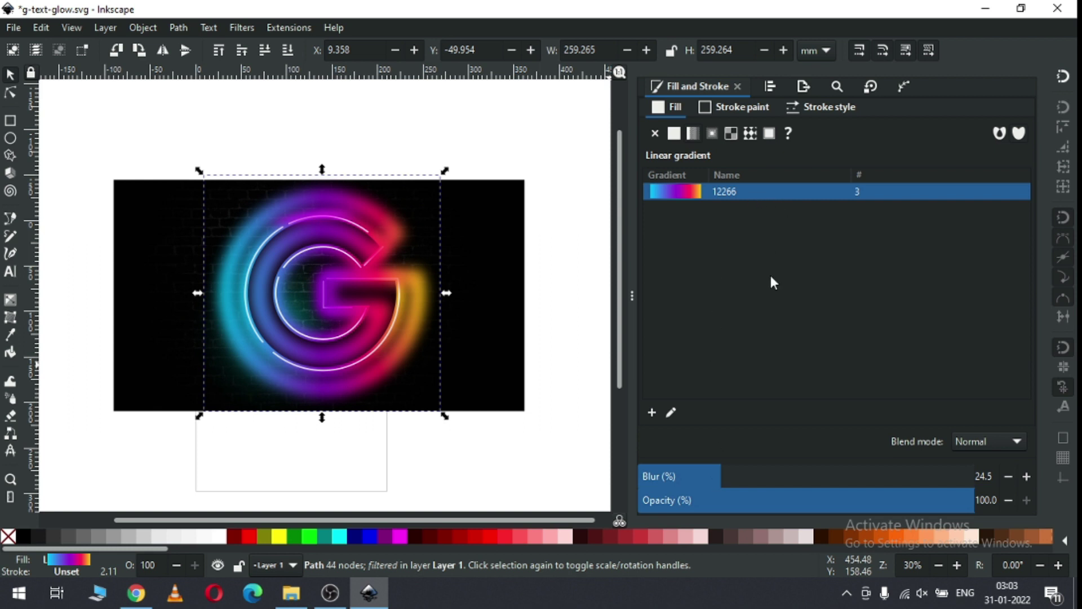
# - Try the Overlay blend mode and 45.8% blur on the enlarged glow copy, and delete the copy
pyautogui.click(996, 442)
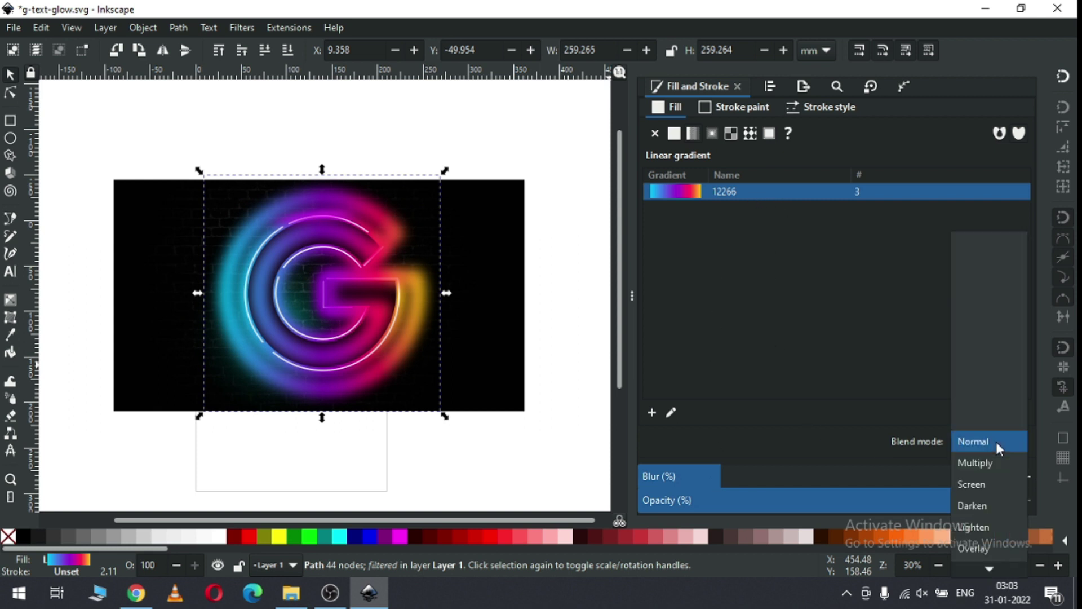
pyautogui.press('Escape')
pyautogui.click(978, 445)
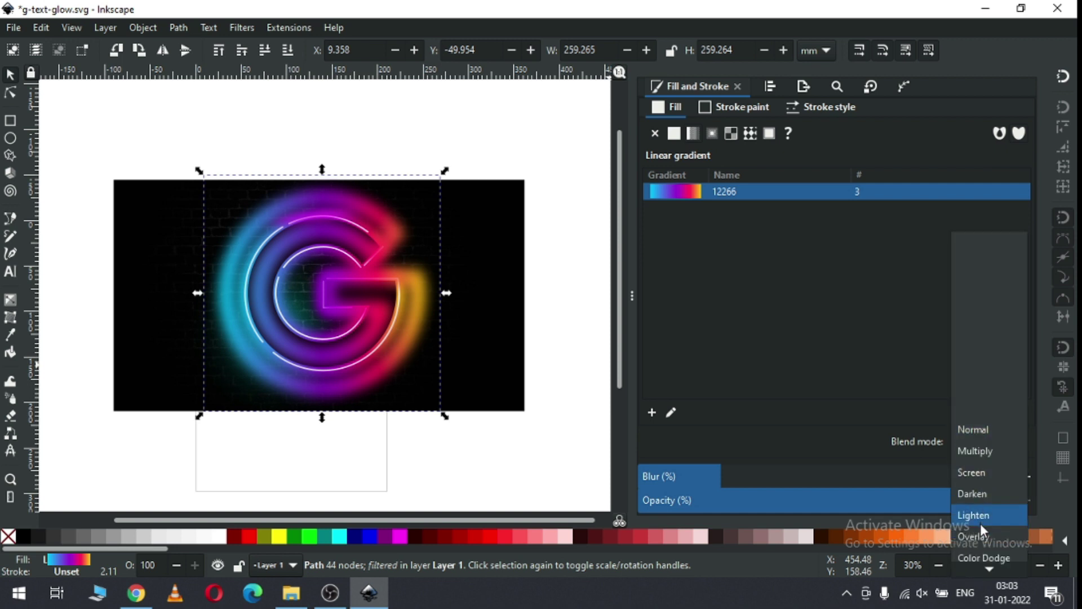
pyautogui.click(983, 533)
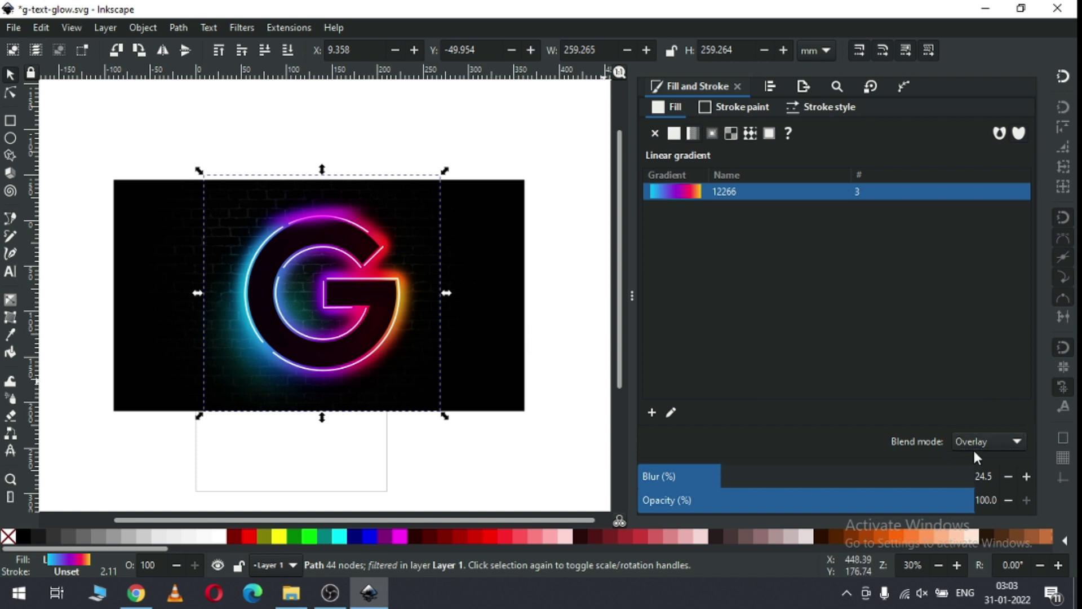
pyautogui.moveTo(735, 483); pyautogui.dragTo(792, 489)
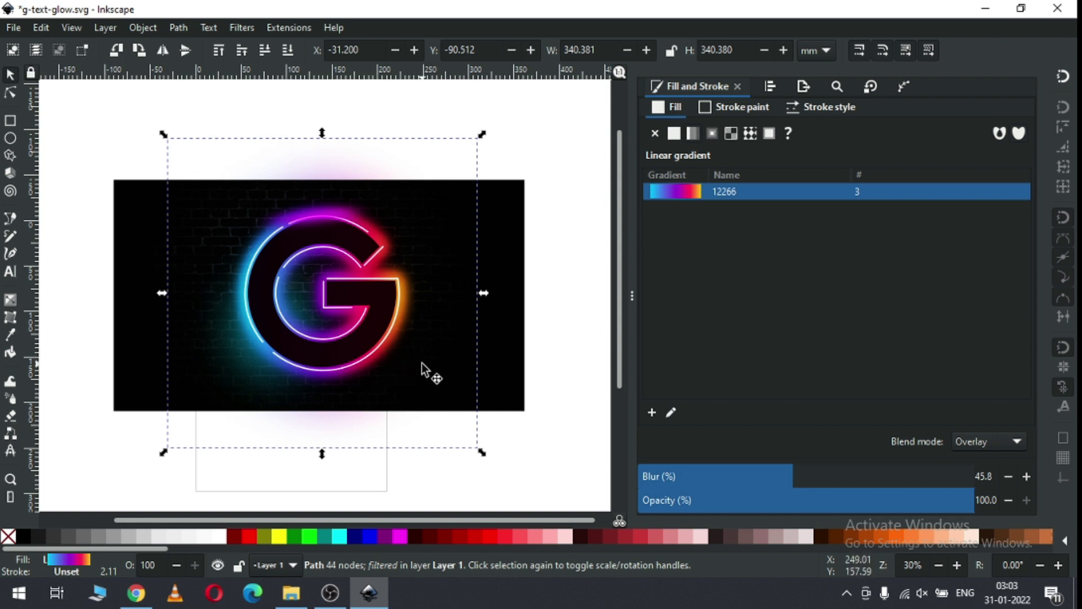
pyautogui.press('Escape')
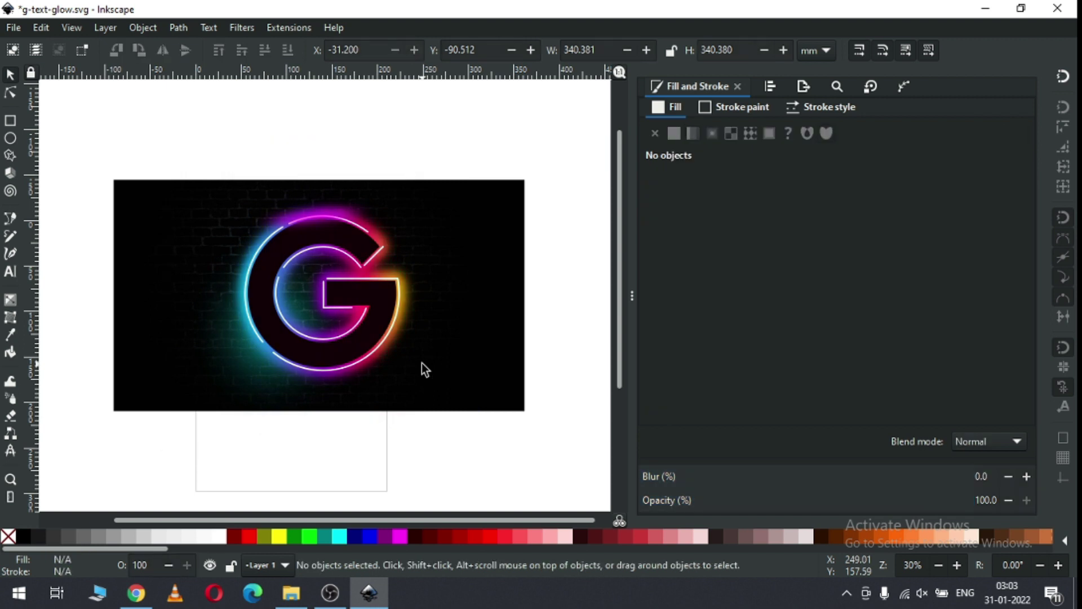
# - Save the file and draw a magenta ellipse about 203 by 127 mm below the G
pyautogui.hotkey('ctrl', 's')
pyautogui.click(10, 141)
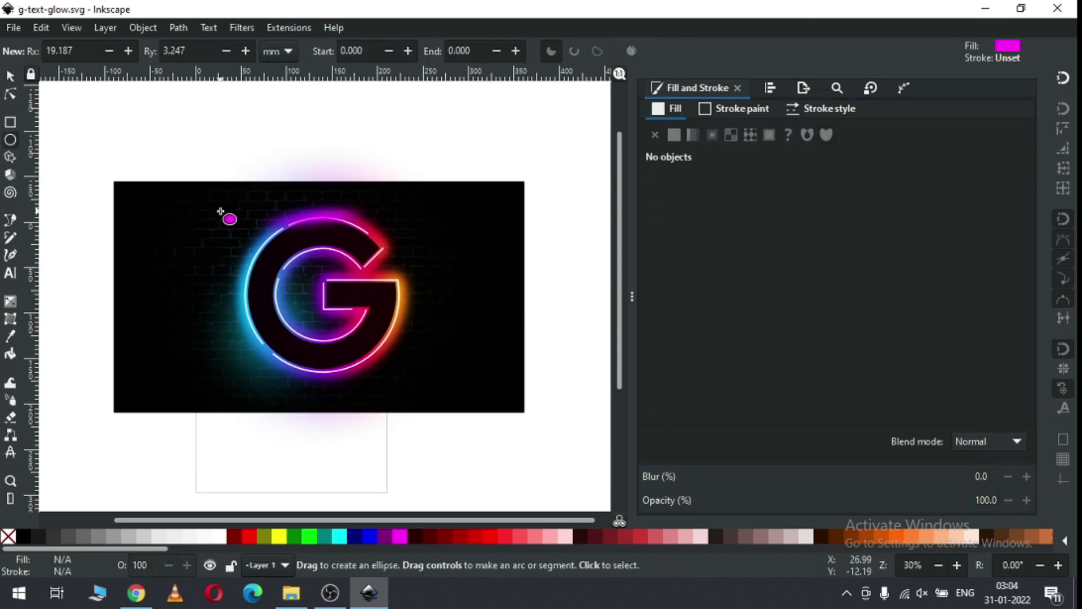
pyautogui.moveTo(226, 423); pyautogui.dragTo(431, 498)
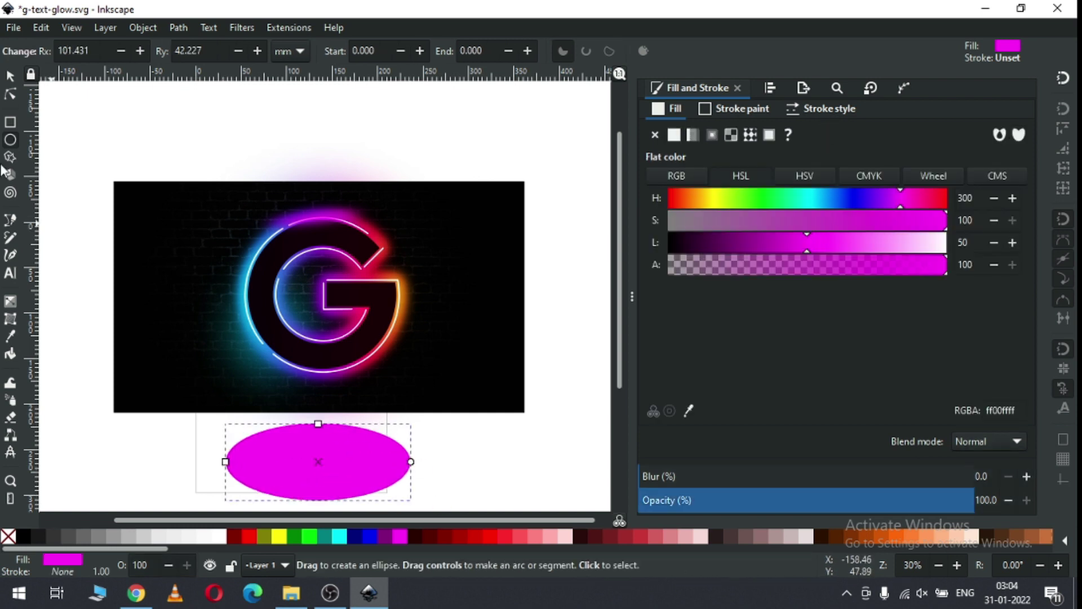
pyautogui.click(10, 74)
pyautogui.moveTo(318, 416); pyautogui.dragTo(318, 376)
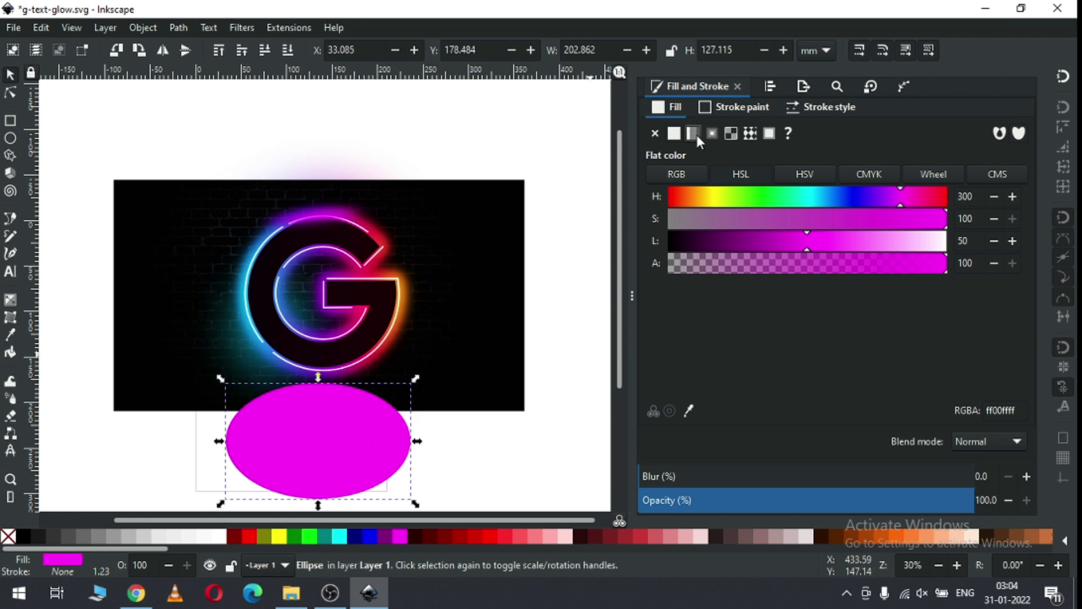
# - Fill the ellipse with the existing multicolour linear gradient, enlarge it to about 321 by 201 mm, and centre it over the G
pyautogui.click(697, 135)
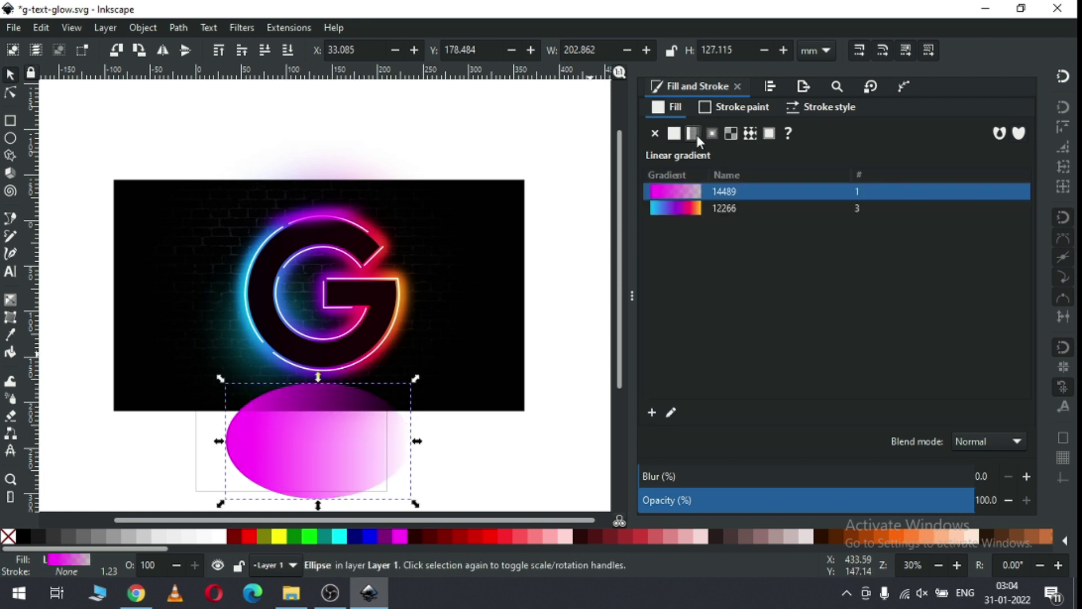
pyautogui.click(695, 208)
pyautogui.moveTo(326, 455); pyautogui.dragTo(338, 324)
pyautogui.moveTo(425, 372); pyautogui.dragTo(479, 430)
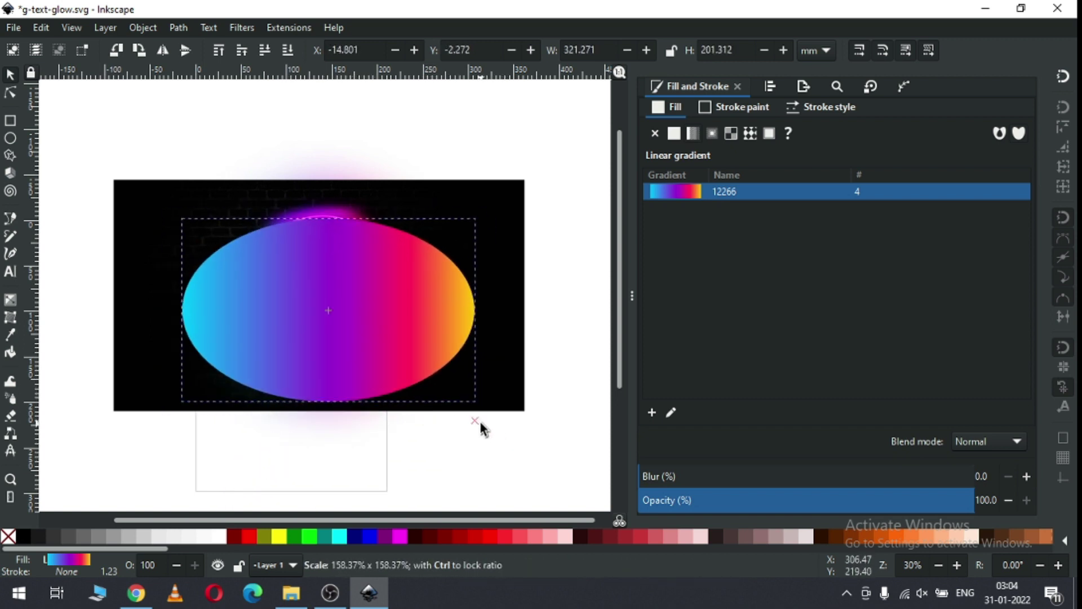
pyautogui.moveTo(442, 348); pyautogui.dragTo(436, 339)
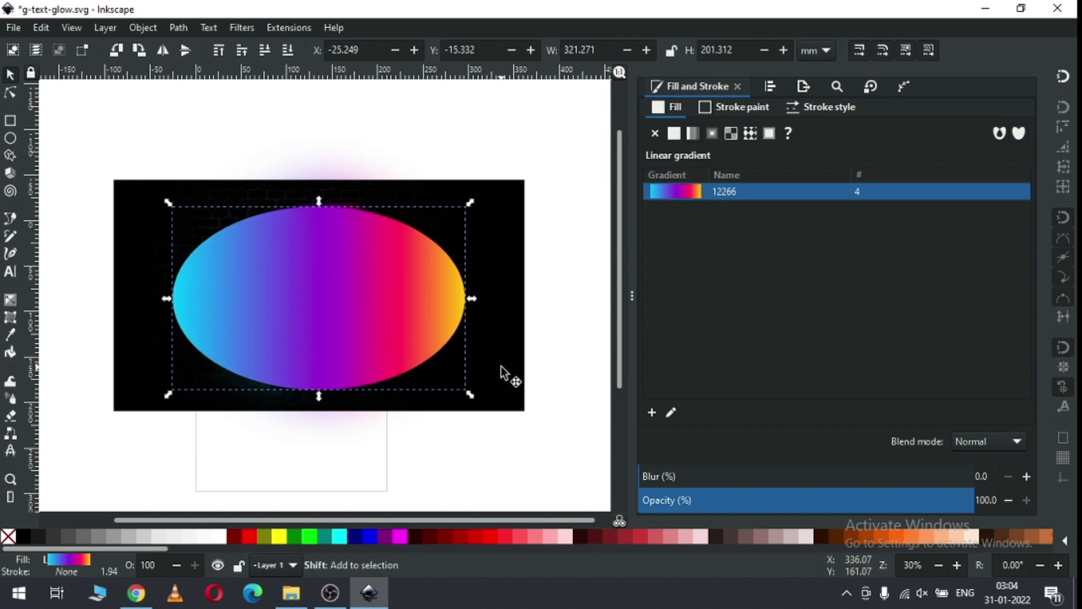
# - Lower the gradient ellipse and the brick wall image together to the bottom of the stack, behind the G
pyautogui.keyDown('shift'); pyautogui.click(503, 373); pyautogui.keyUp('shift')
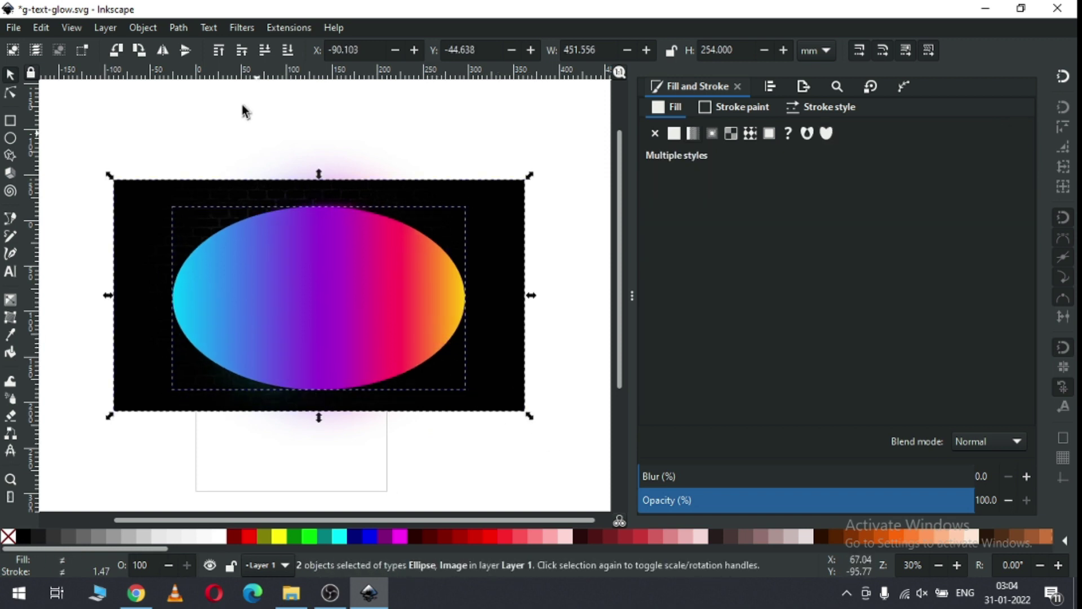
pyautogui.click(138, 30)
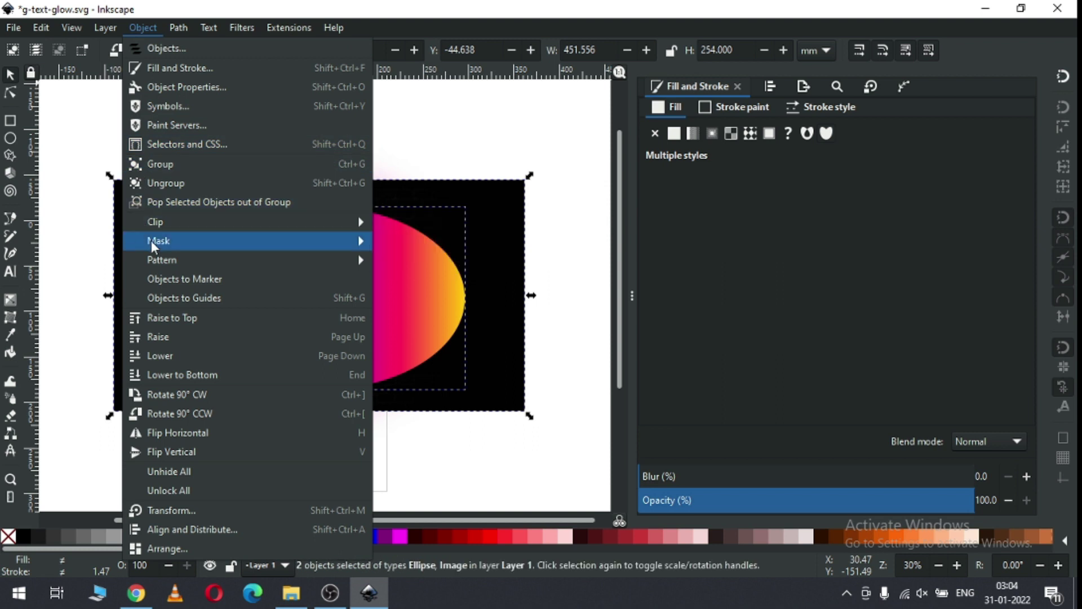
pyautogui.click(169, 376)
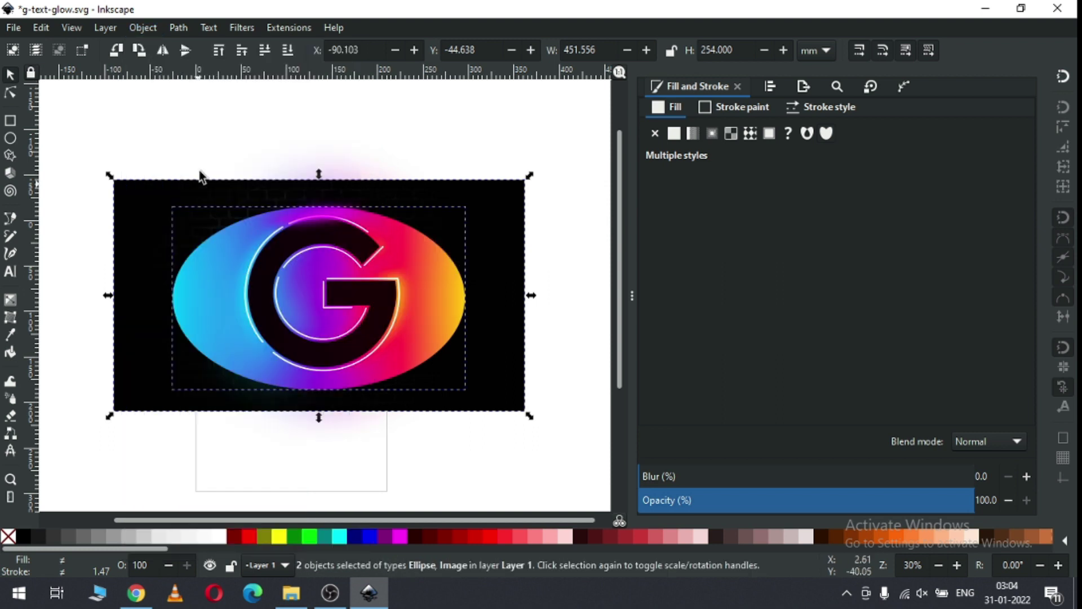
pyautogui.click(226, 124)
# - Set the gradient ellipse's blur to 69.3% and its opacity to 45.8%
pyautogui.click(452, 308)
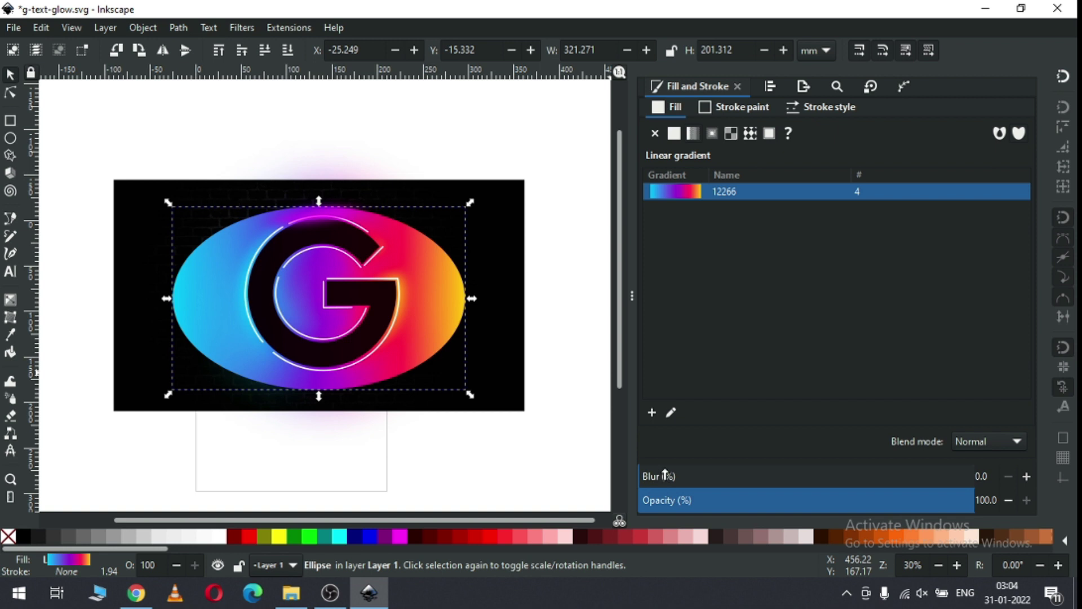
pyautogui.moveTo(665, 475); pyautogui.dragTo(841, 481)
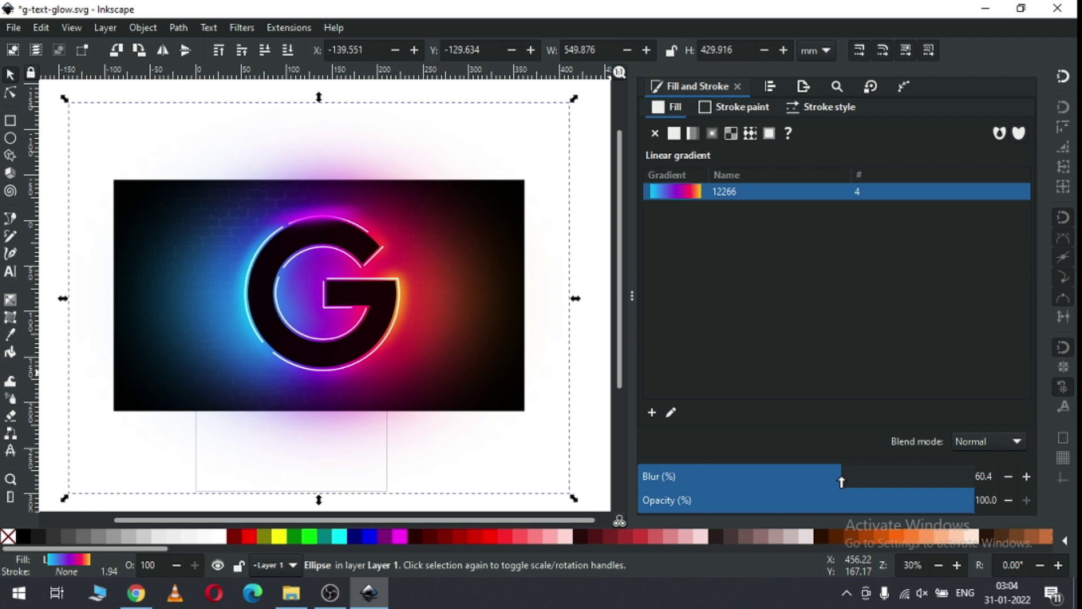
pyautogui.moveTo(841, 481); pyautogui.dragTo(826, 505)
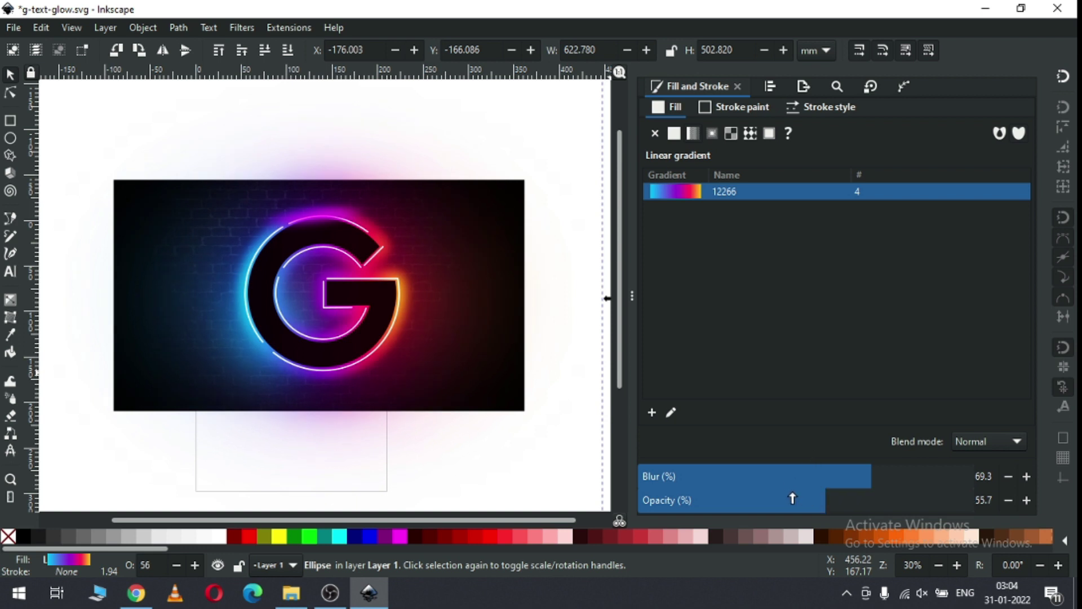
pyautogui.click(793, 498)
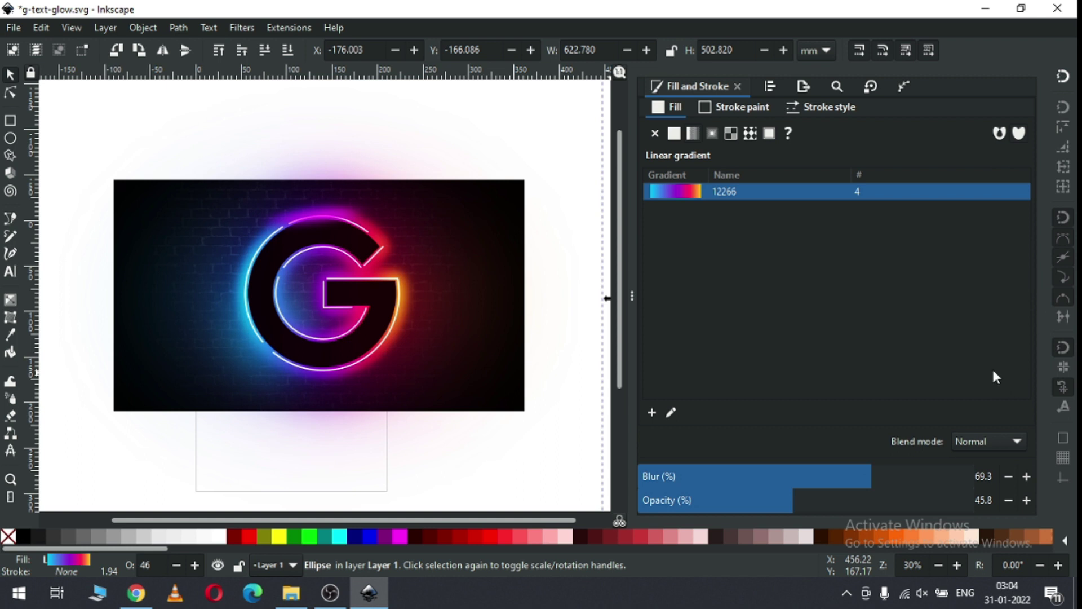
# - Try the Multiply, Screen, Lighten, Soft Light and Color blend modes on the blurred ellipse, and return to Screen
pyautogui.click(979, 446)
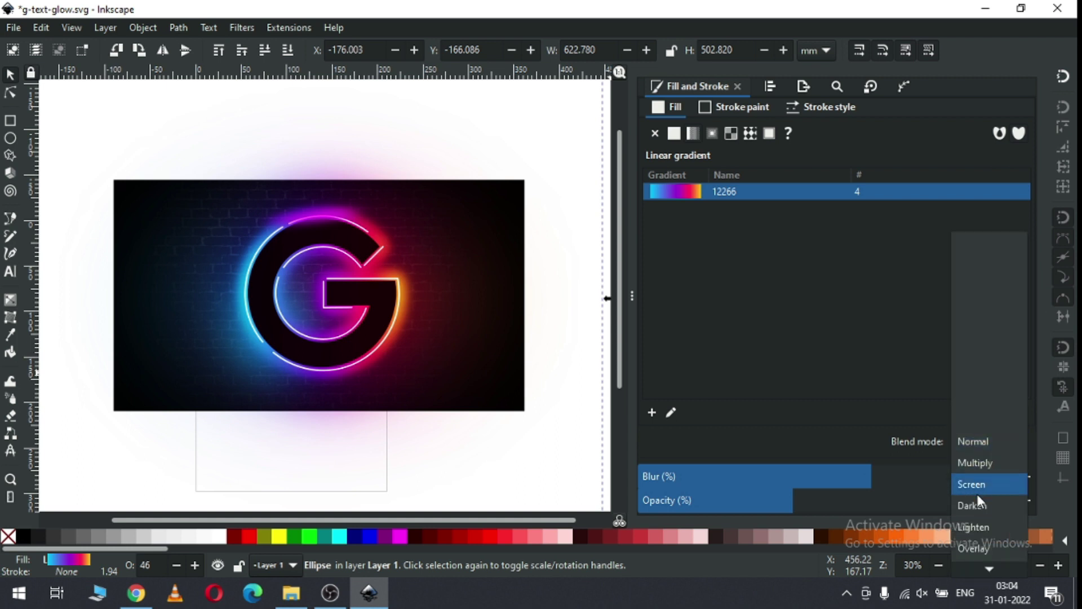
pyautogui.click(981, 463)
pyautogui.click(978, 442)
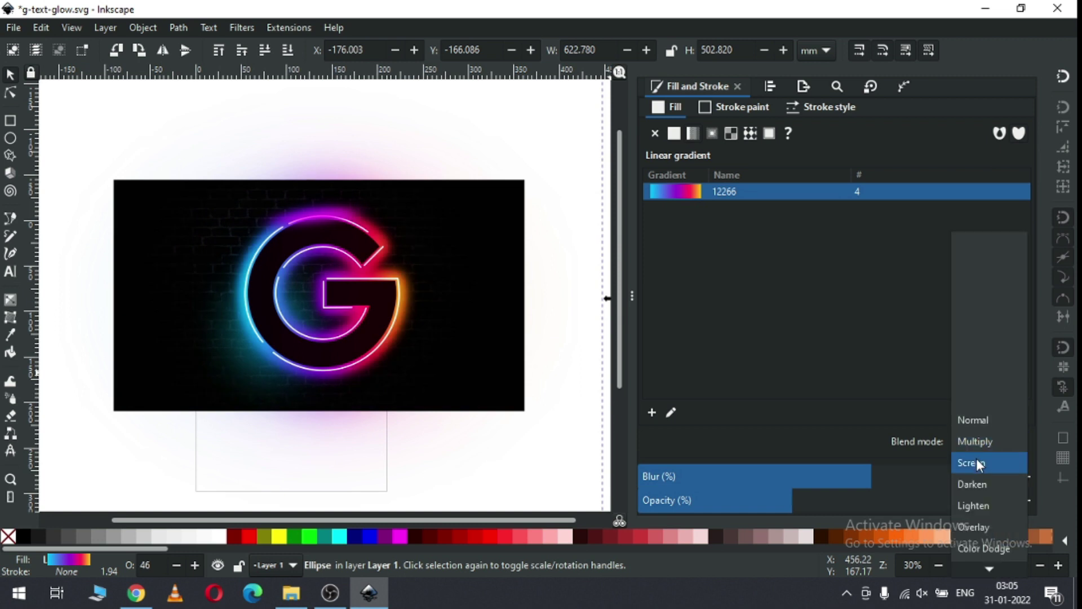
pyautogui.click(977, 462)
pyautogui.click(976, 444)
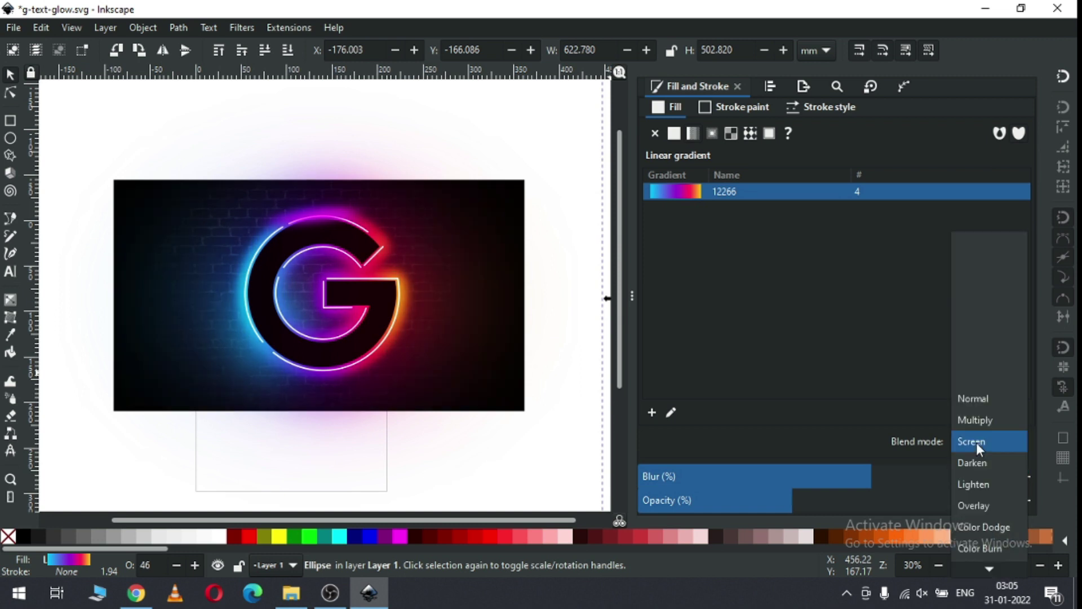
pyautogui.scroll(-1, 977, 496)
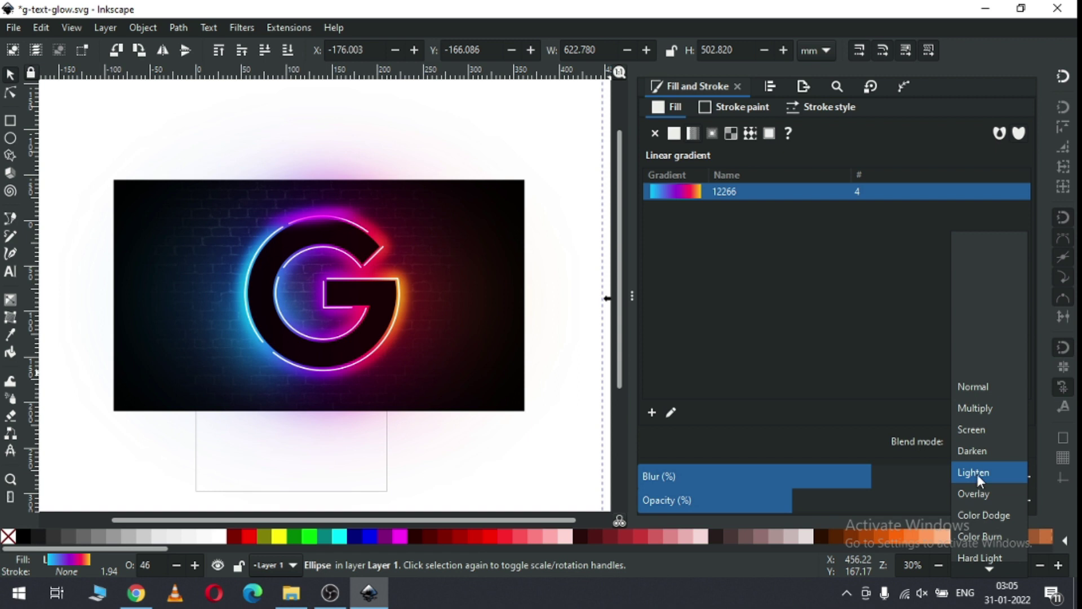
pyautogui.click(976, 474)
pyautogui.click(976, 447)
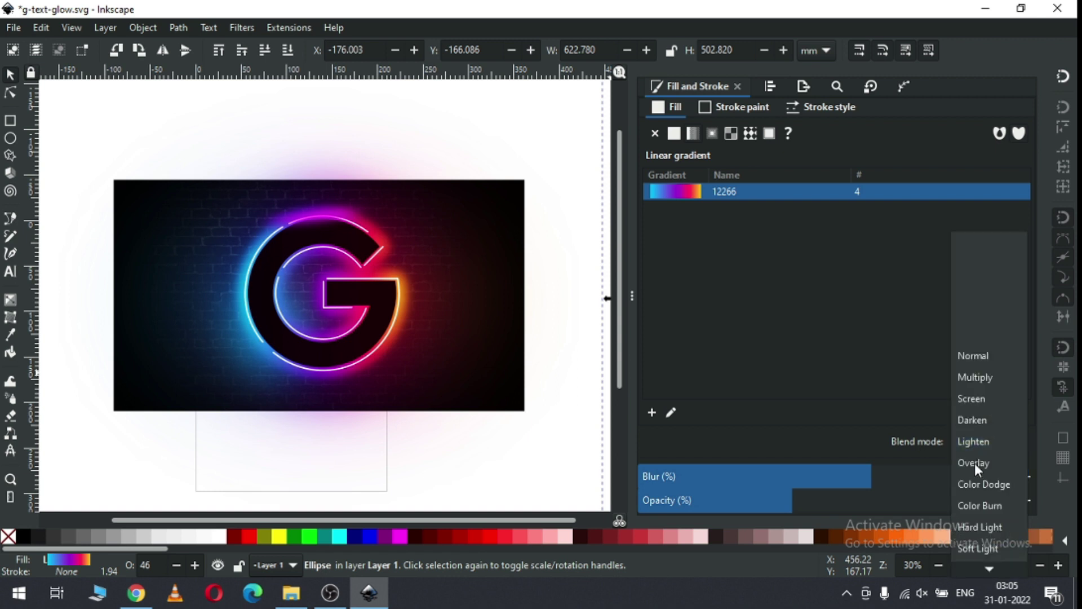
pyautogui.click(984, 545)
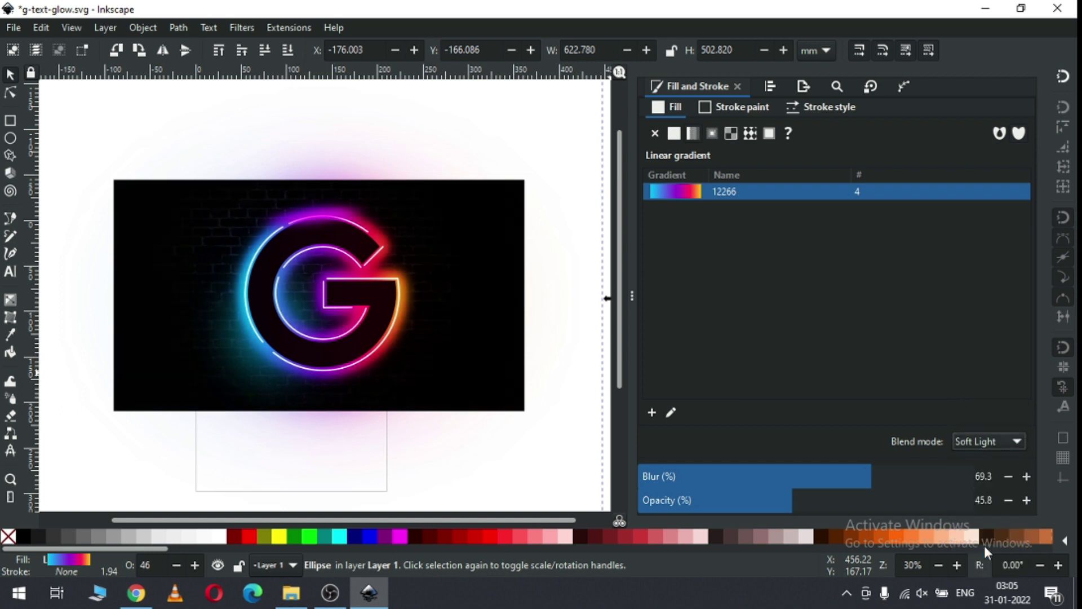
pyautogui.click(983, 442)
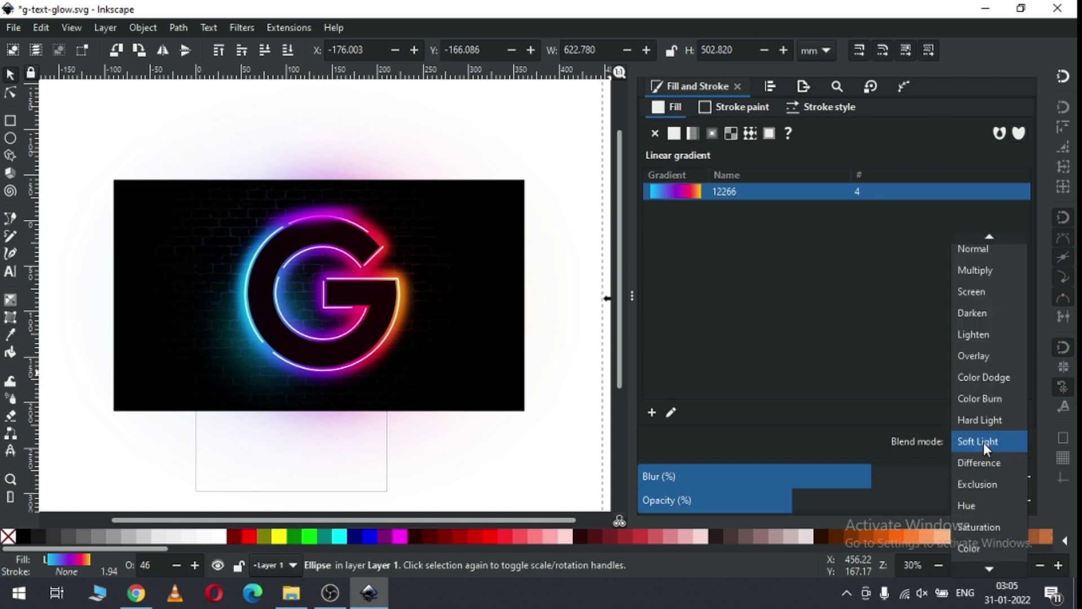
pyautogui.scroll(-1, 985, 474)
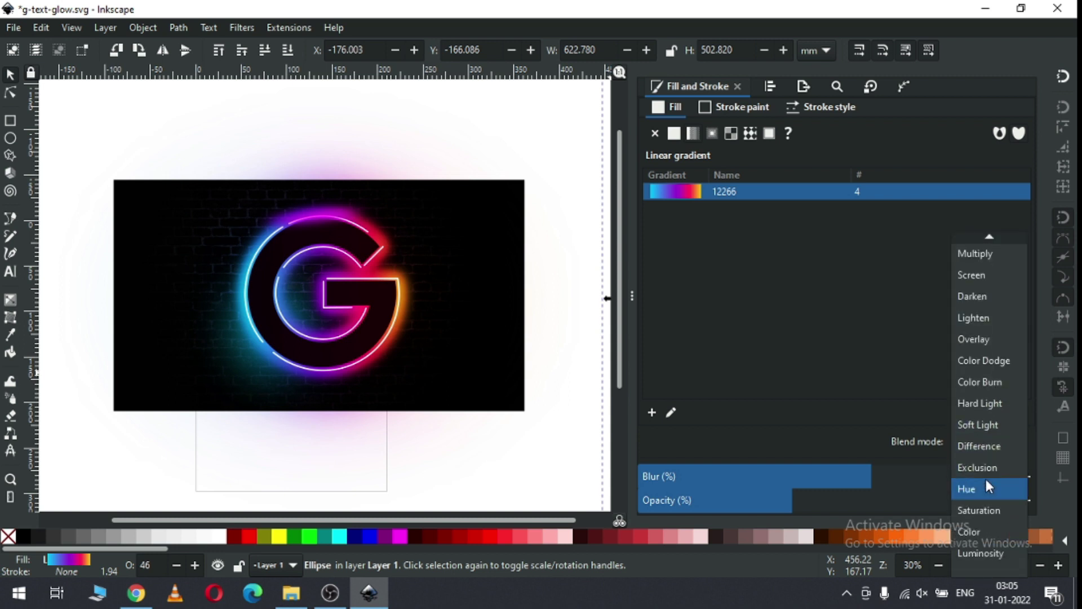
pyautogui.click(975, 533)
pyautogui.scroll(12, 985, 442)
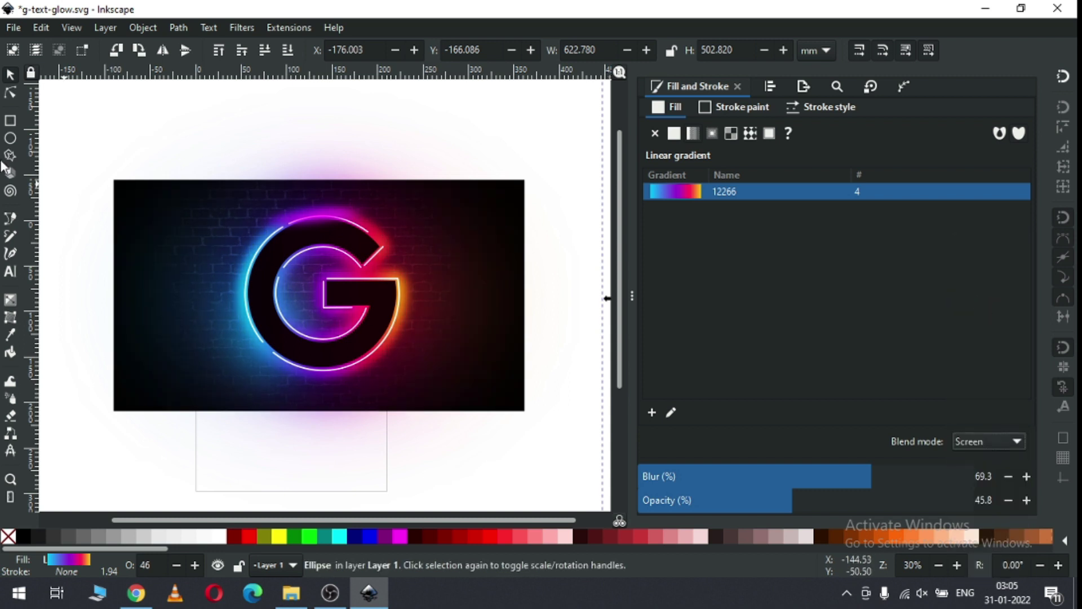
# - Try further blend modes on the blurred ellipse, including Overlay and Luminosity, comparing the glow on the bricks
pyautogui.click(11, 479)
pyautogui.moveTo(117, 181); pyautogui.dragTo(541, 411)
pyautogui.moveTo(586, 445); pyautogui.dragTo(587, 446)
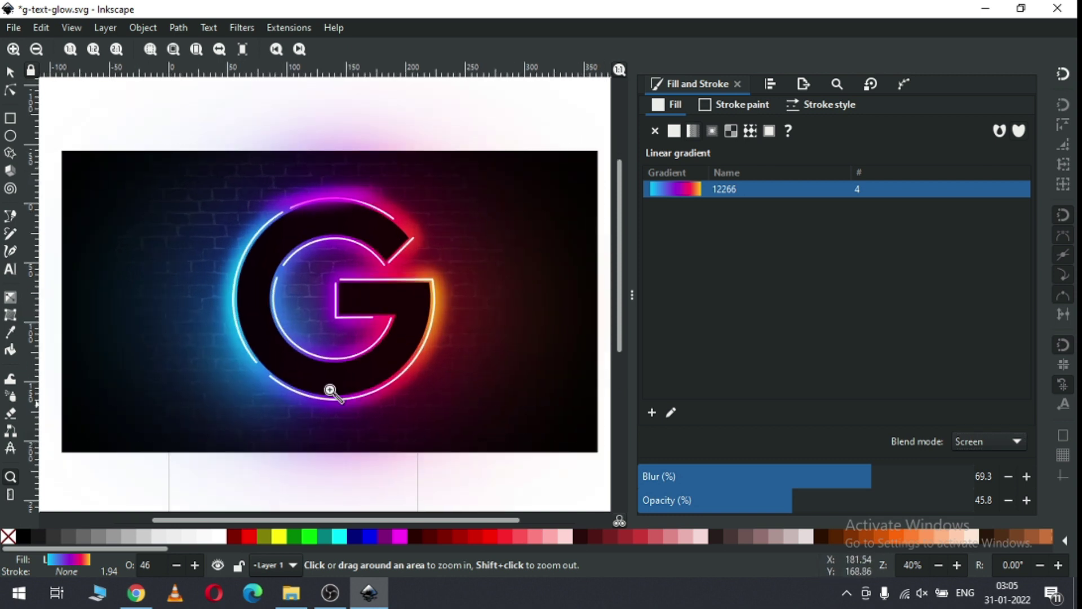
pyautogui.click(981, 442)
pyautogui.click(986, 467)
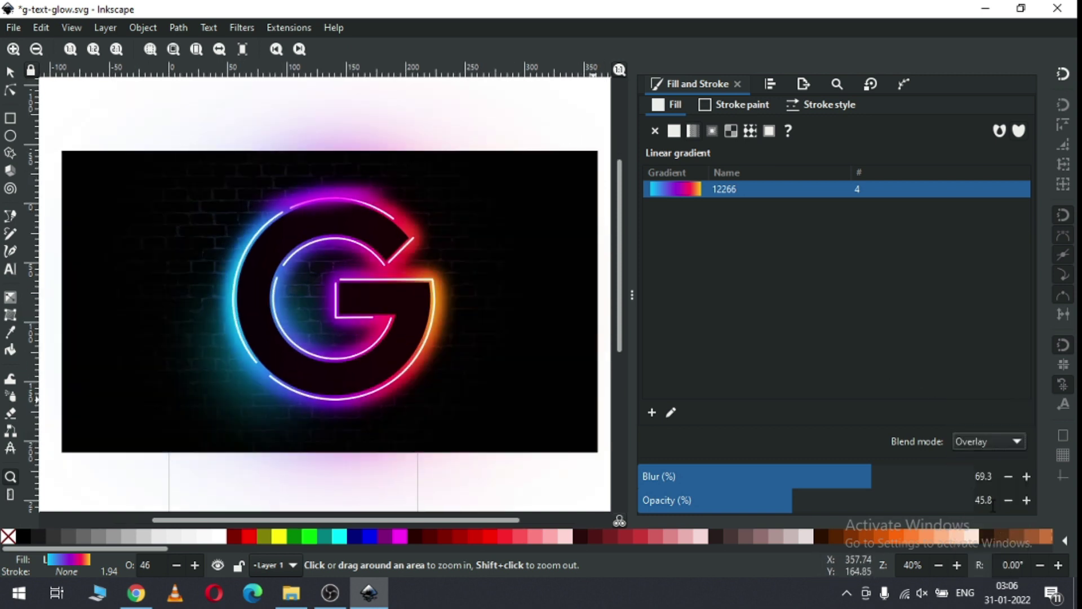
pyautogui.click(992, 442)
pyautogui.click(989, 500)
pyautogui.click(972, 439)
pyautogui.scroll(-1, 978, 436)
pyautogui.click(977, 445)
pyautogui.click(986, 442)
pyautogui.click(991, 459)
pyautogui.click(988, 442)
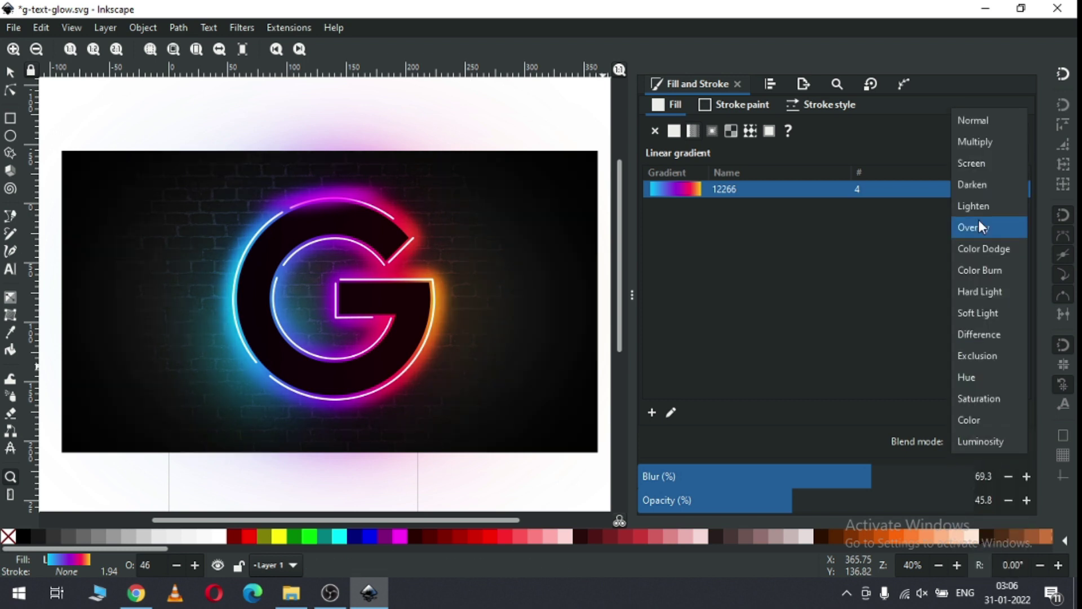